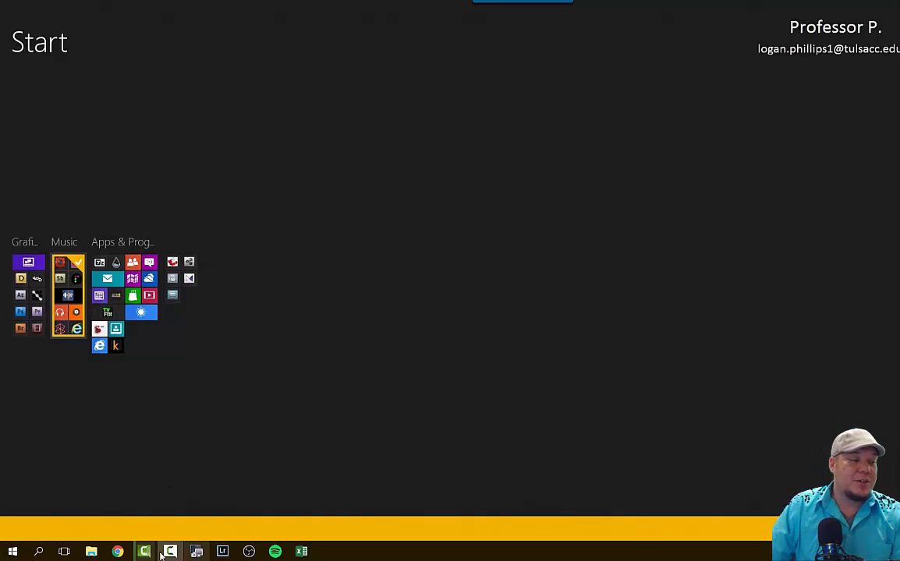
Switch to the SIMnet assignment list in Chrome and open the Excel 2016 In Practice - Ch 1 Guided Project 1-3 assignment
mouse_move(118, 553)
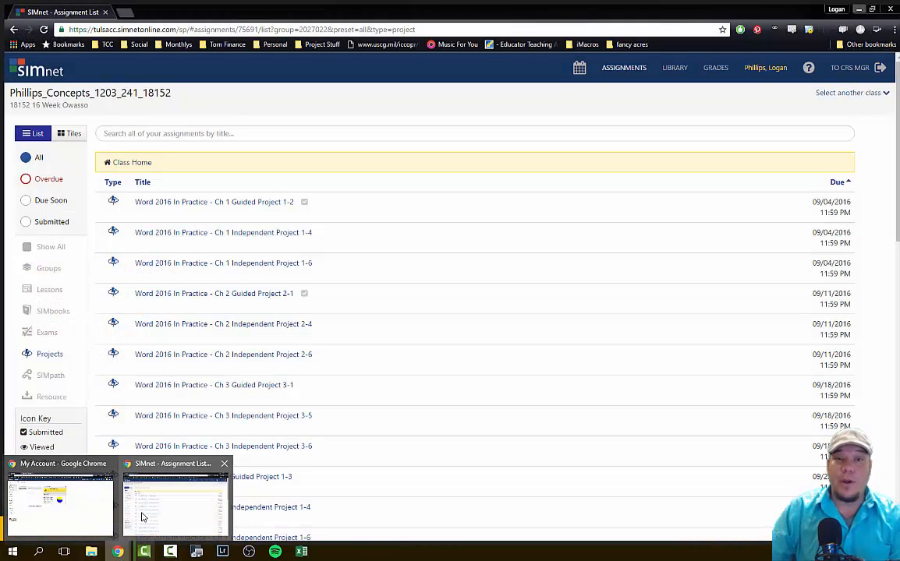
left_click(143, 517)
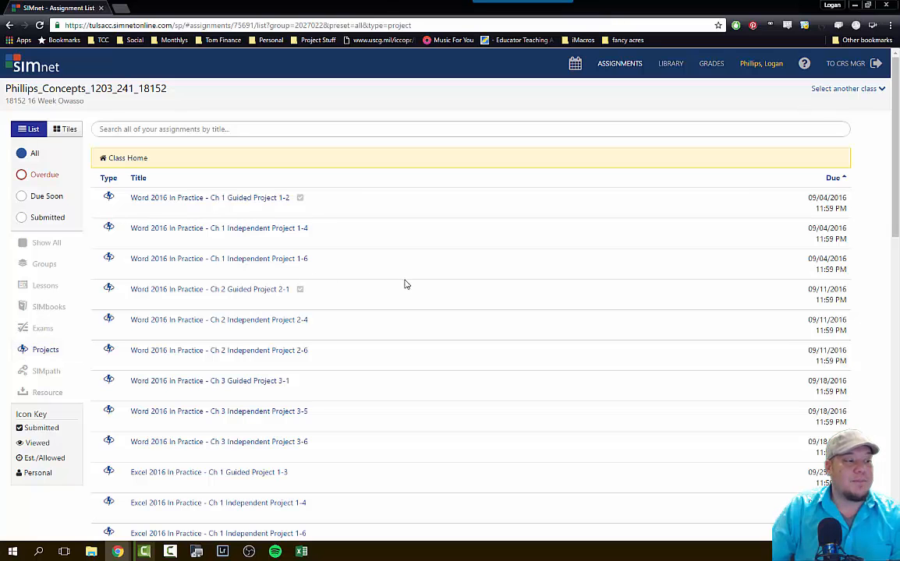
scroll(404, 285, "down", 5)
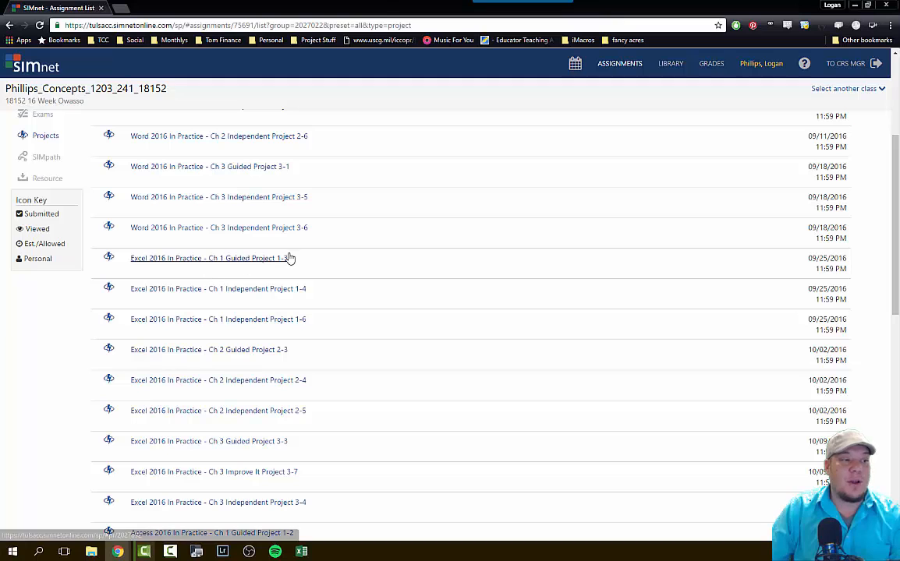
left_click(283, 261)
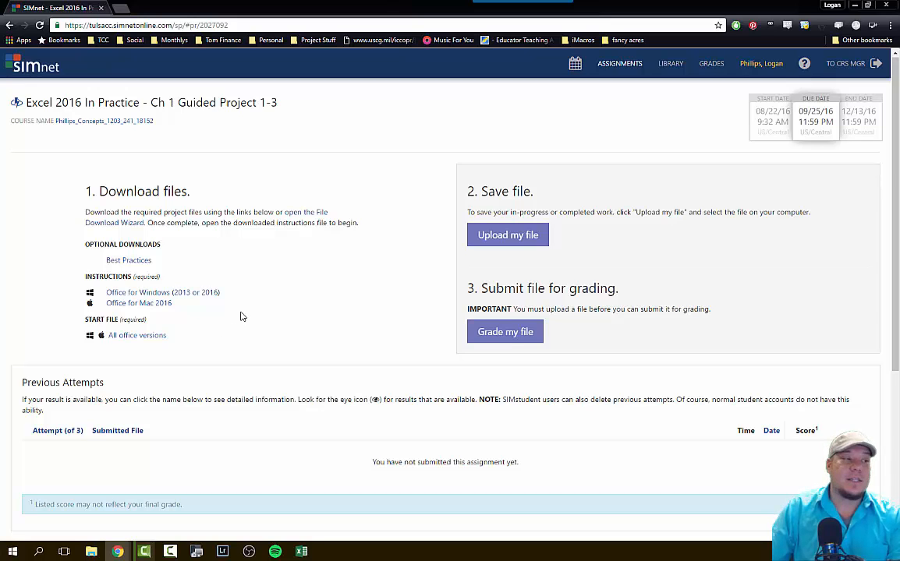
Download the Office for Windows instructions and the start file for all Office versions, and open both downloaded files
left_click(169, 295)
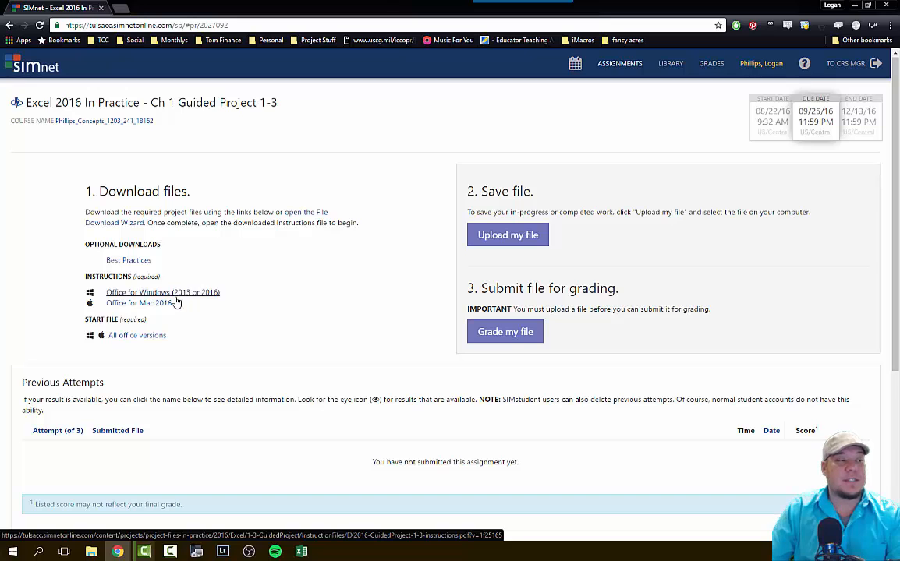
left_click(139, 337)
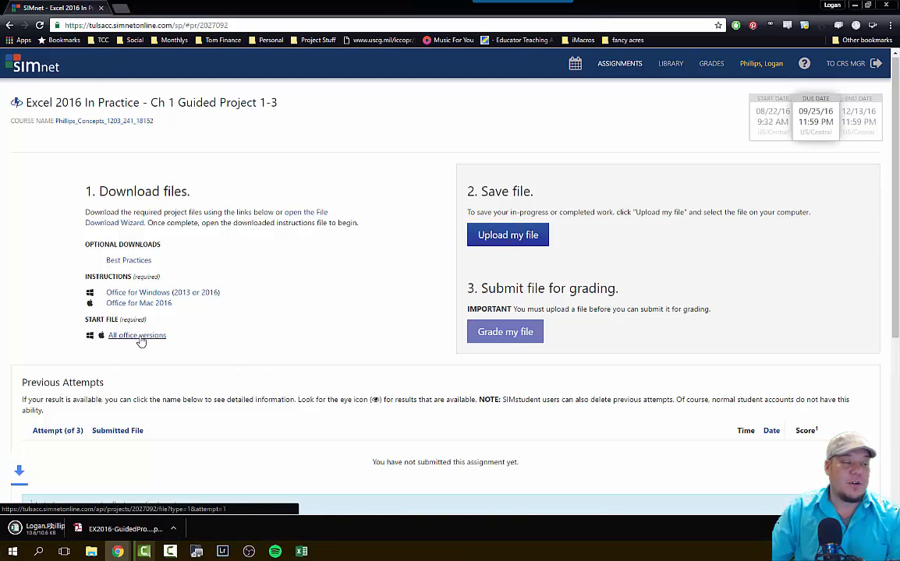
left_click(61, 530)
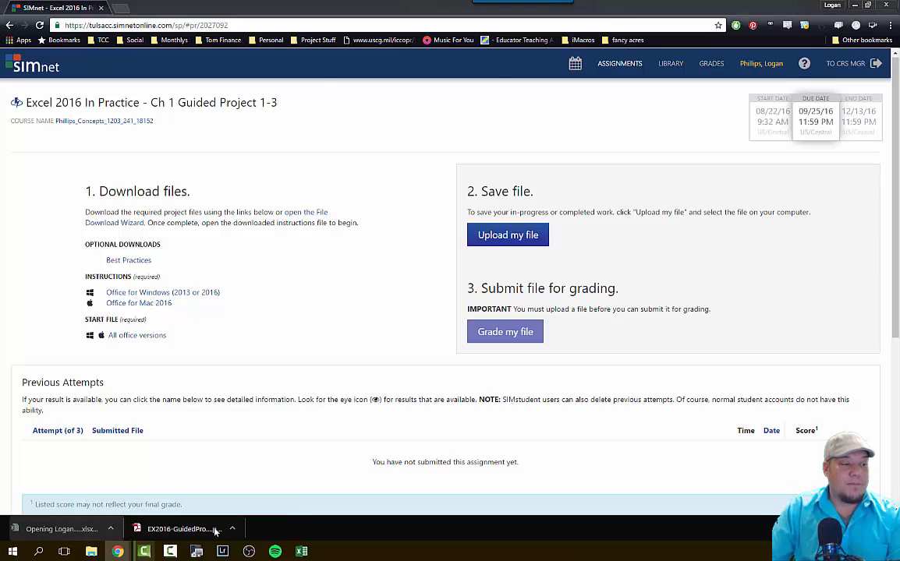
left_click(201, 530)
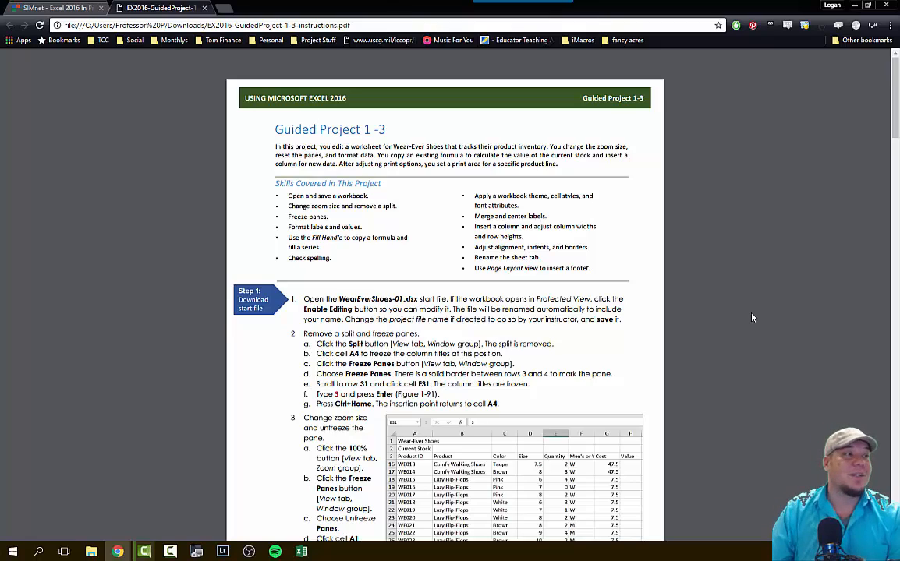
Switch to the WearEverShoes-01 start workbook in Excel and enable editing on it
left_click(850, 5)
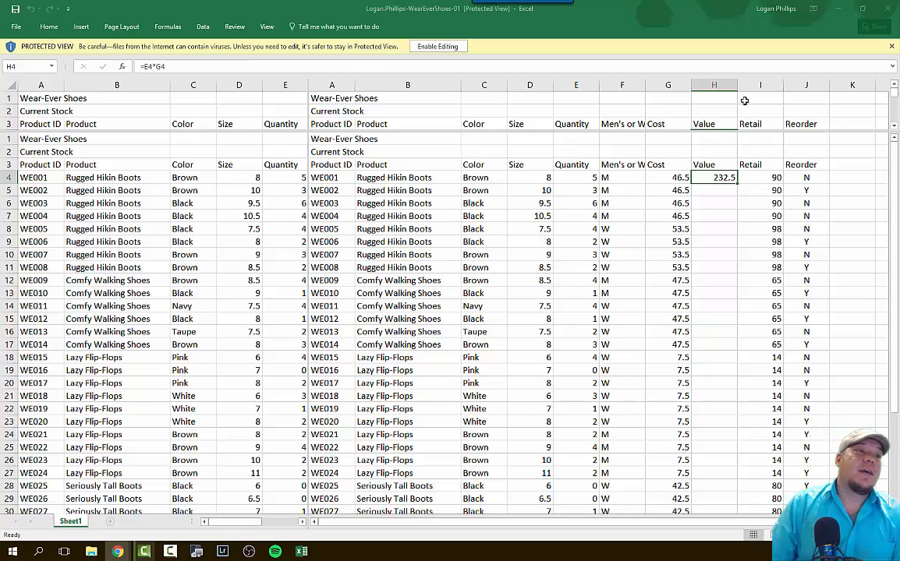
left_click(437, 46)
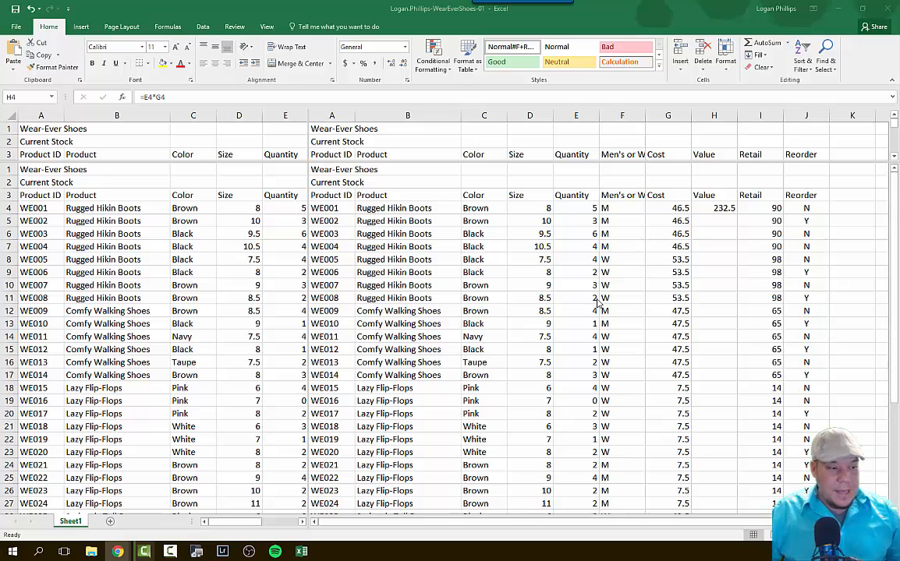
scroll(348, 207, "down", 6)
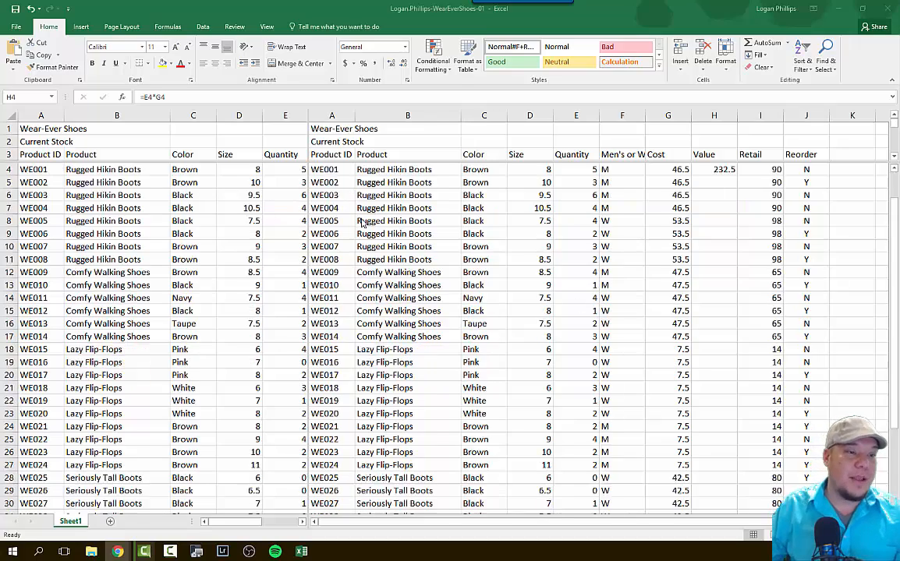
scroll(288, 358, "up", 6)
left_click(233, 523)
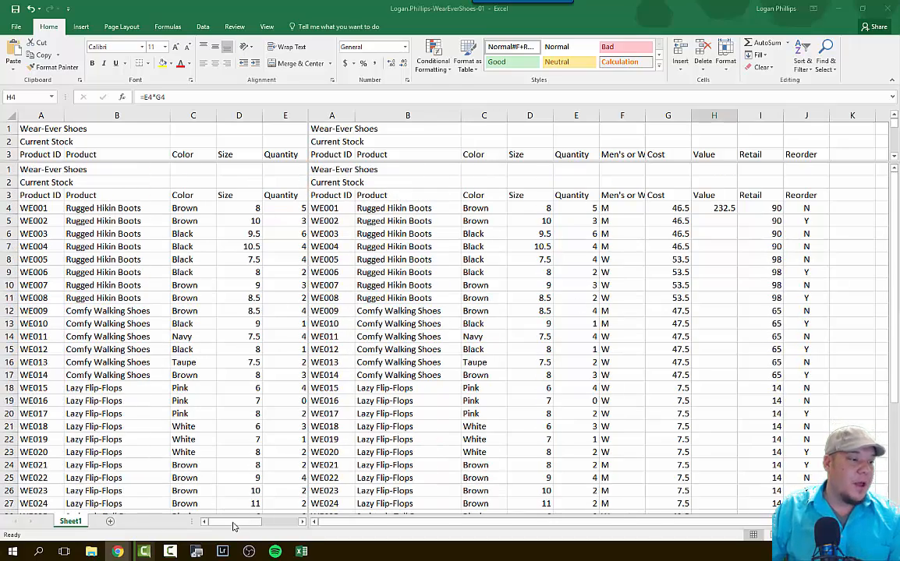
left_click_drag(254, 524, 220, 530)
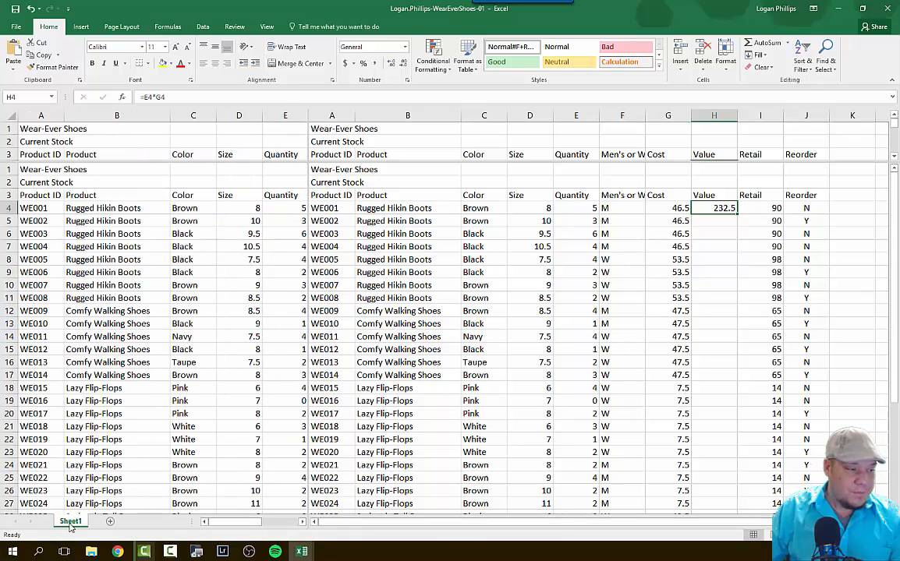
key("alt+Tab")
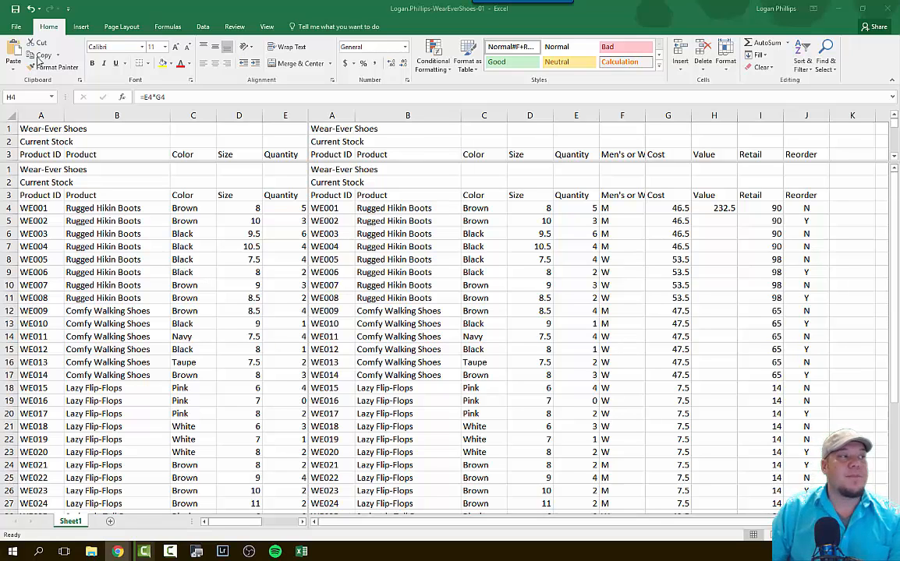
Save the workbook to the Desktop as an Excel Workbook, keeping its existing file name
left_click(18, 29)
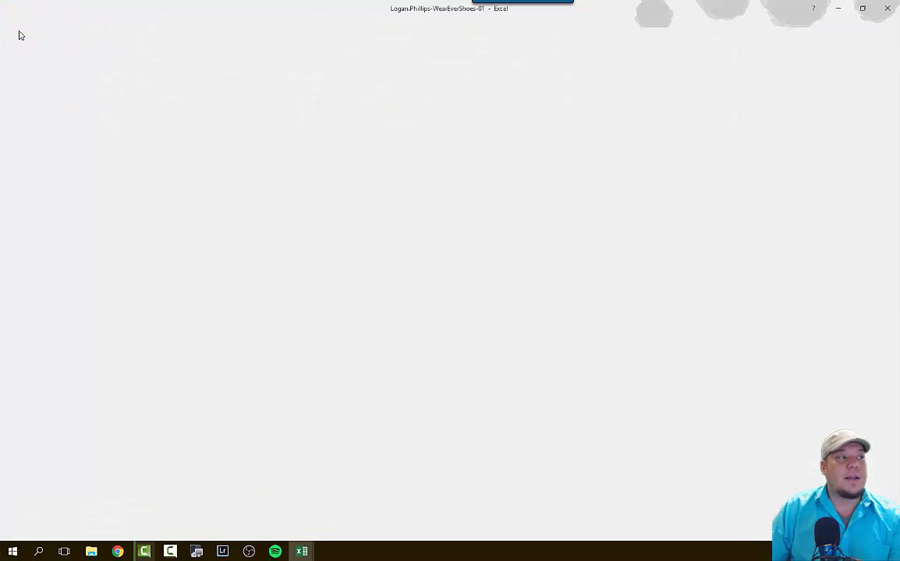
left_click(24, 132)
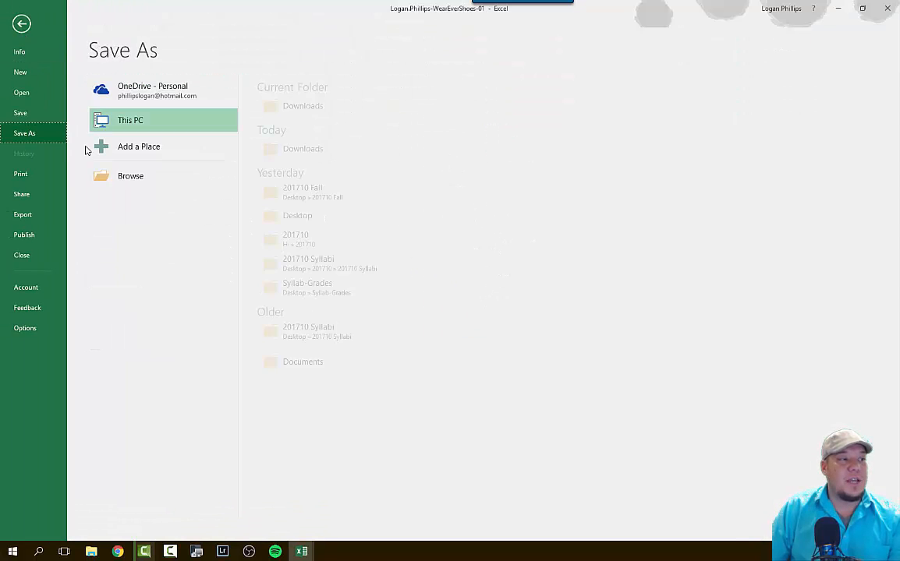
left_click(345, 222)
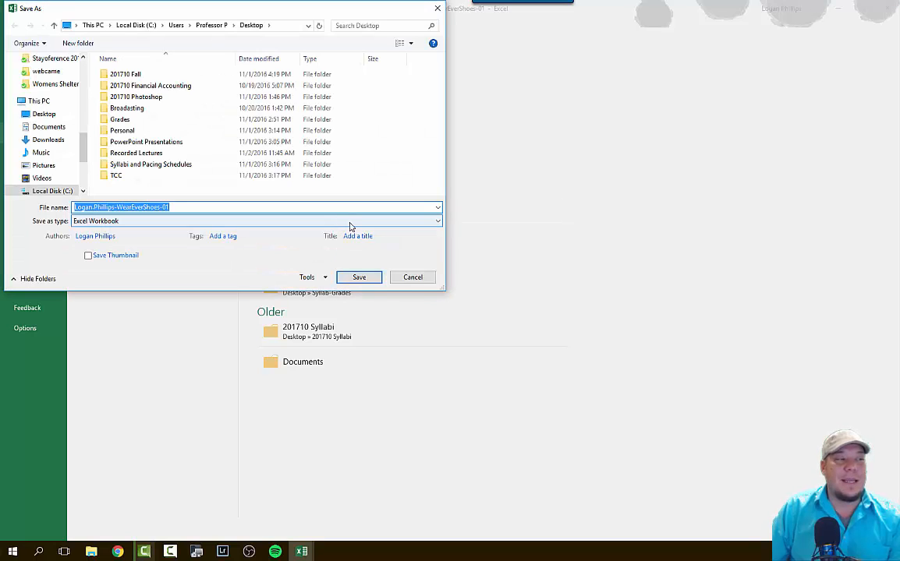
left_click(363, 279)
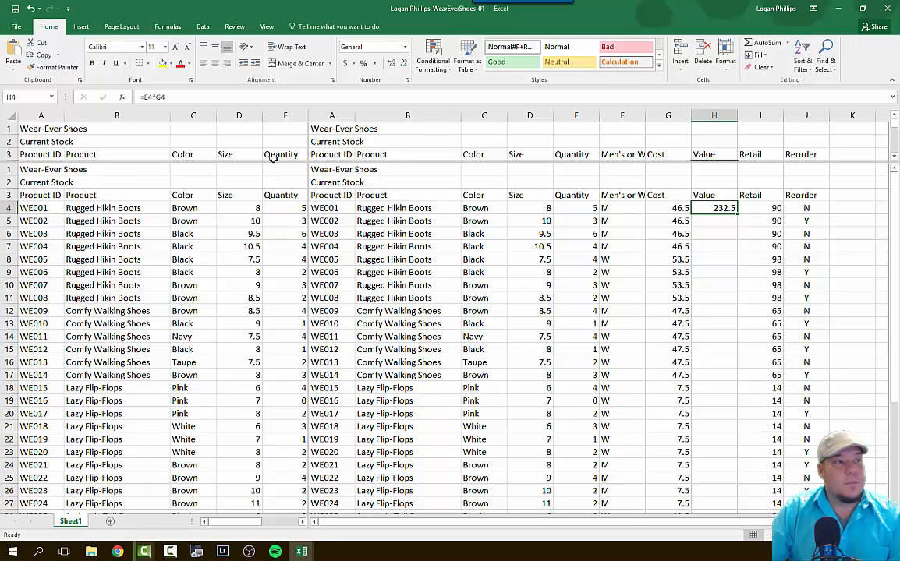
Remove the worksheet's window split and freeze the panes at cell A4, above the first product row
left_click(267, 27)
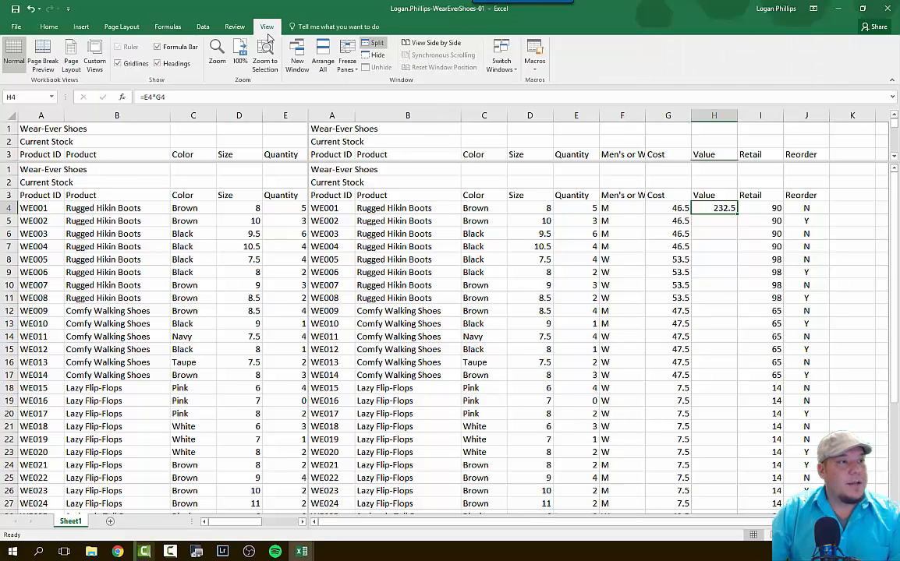
left_click(371, 46)
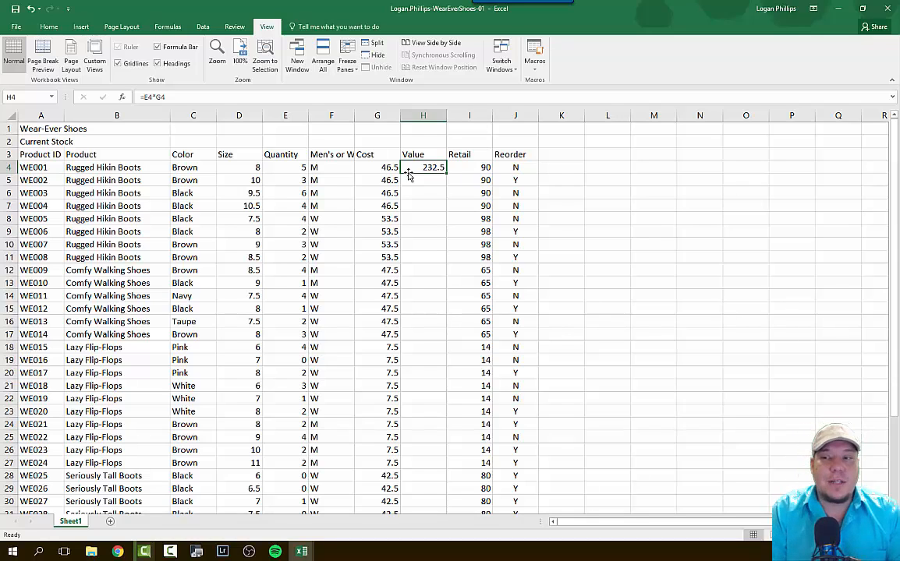
left_click(31, 95)
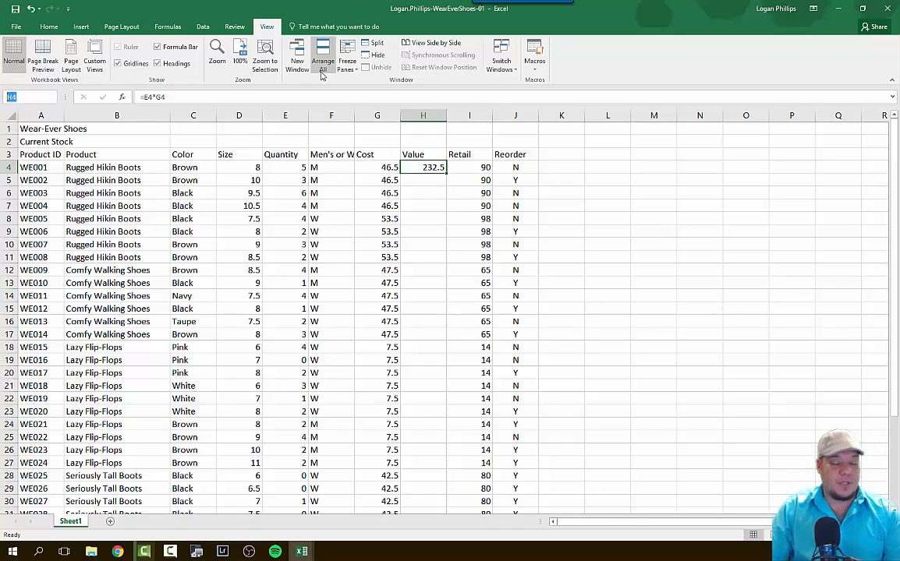
type("a4")
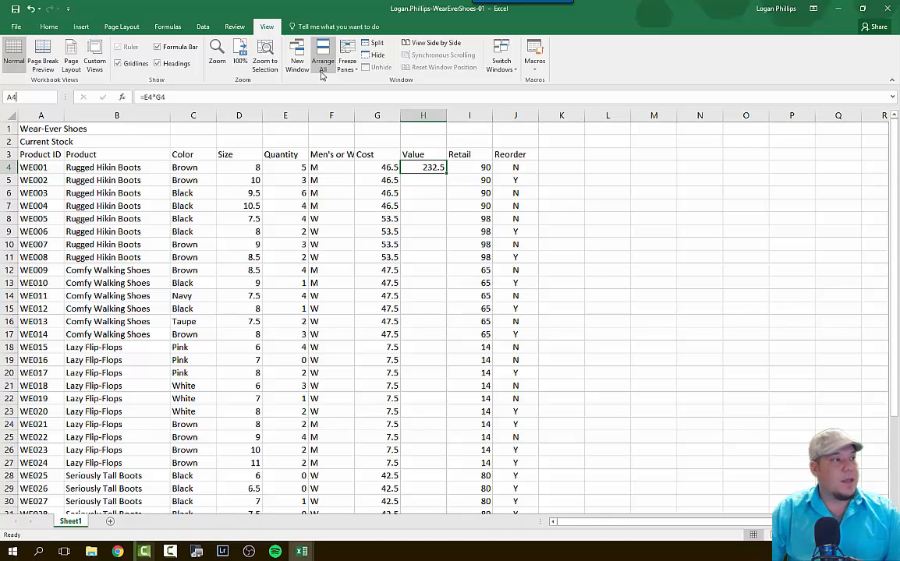
key("Return")
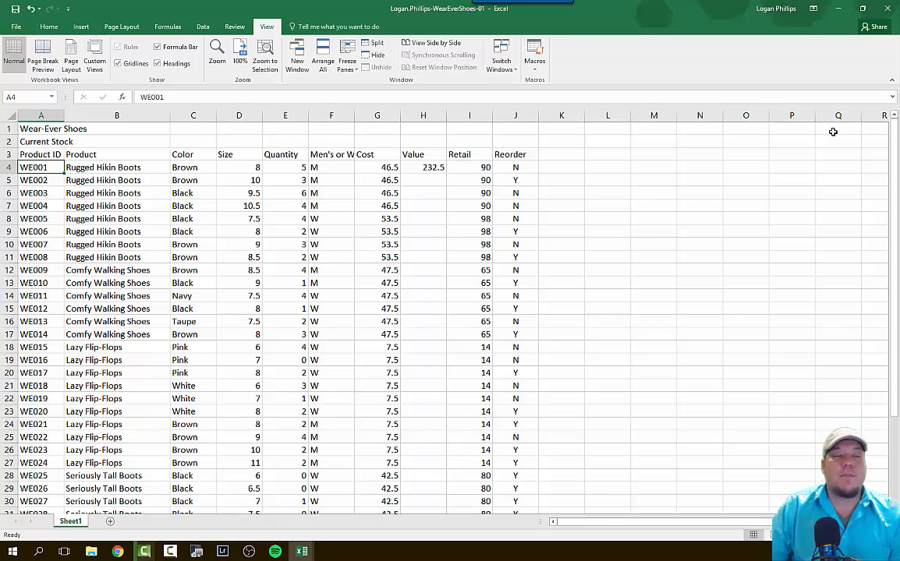
left_click(344, 68)
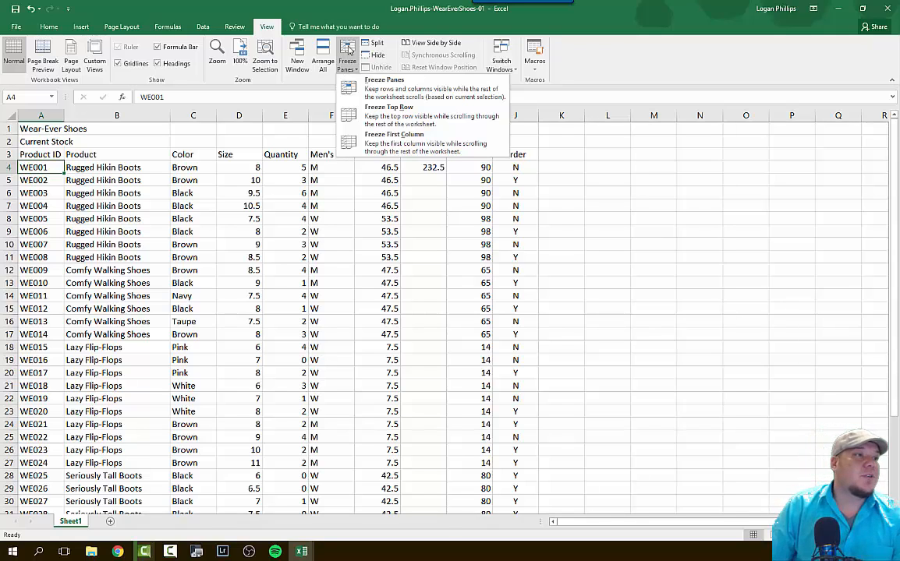
left_click(348, 50)
left_click(348, 49)
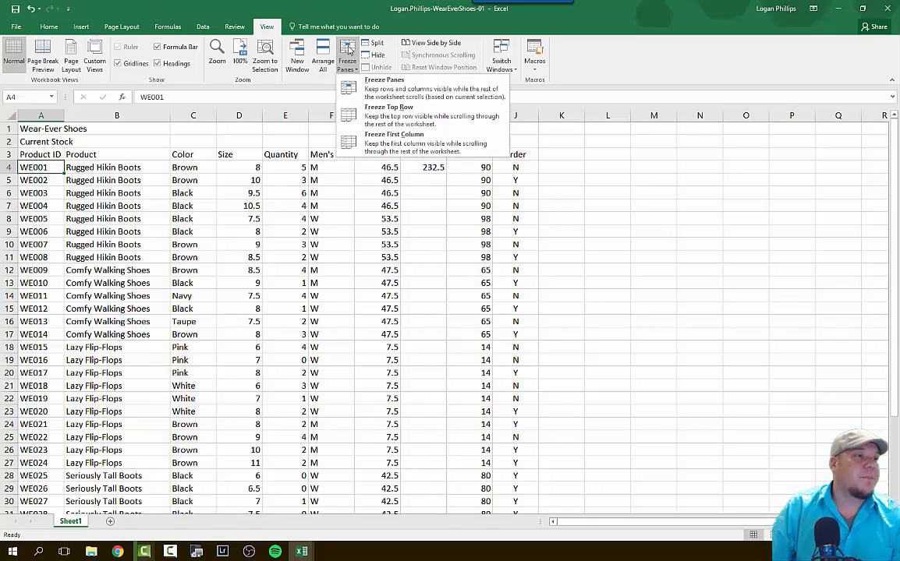
left_click(348, 49)
left_click(347, 50)
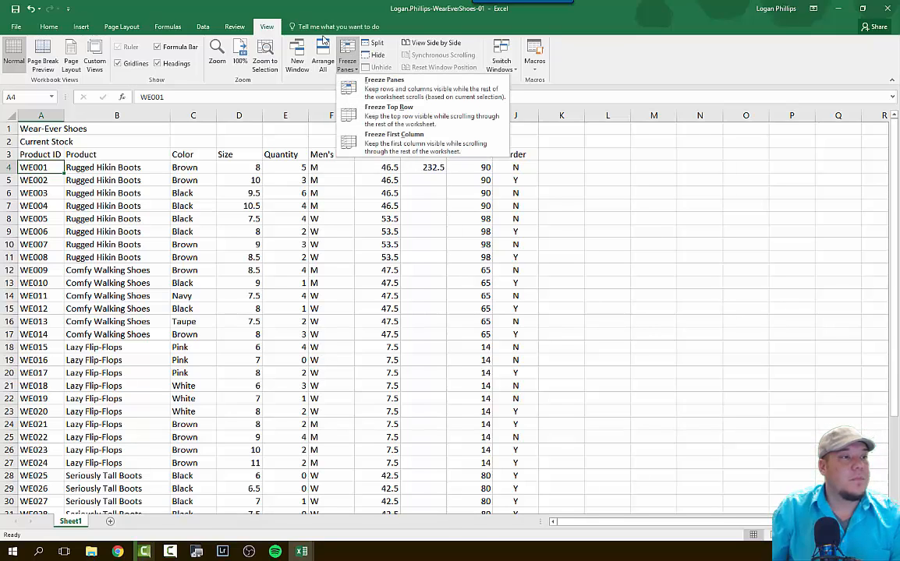
left_click(399, 90)
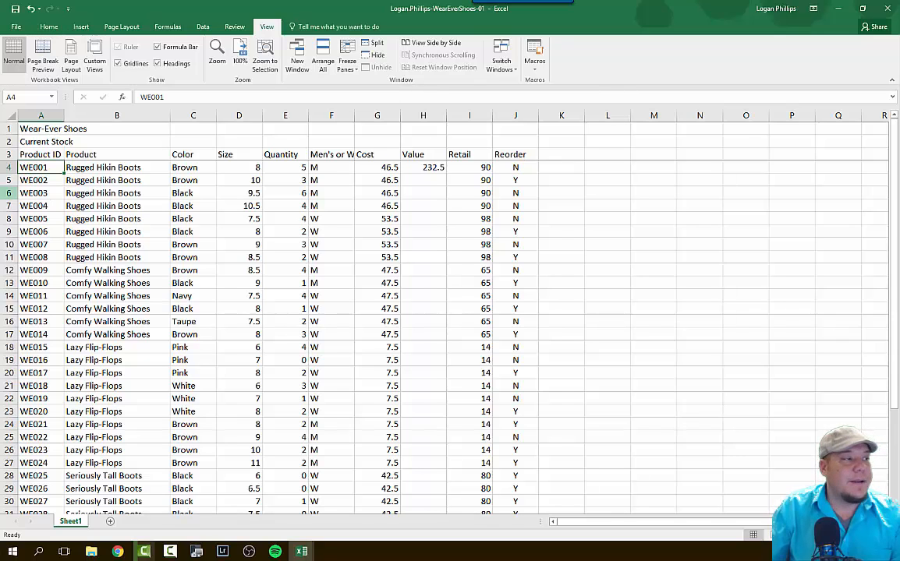
Examine how the title and column heading rows behave while moving through the product list down to its end
scroll(278, 228, "down", 5)
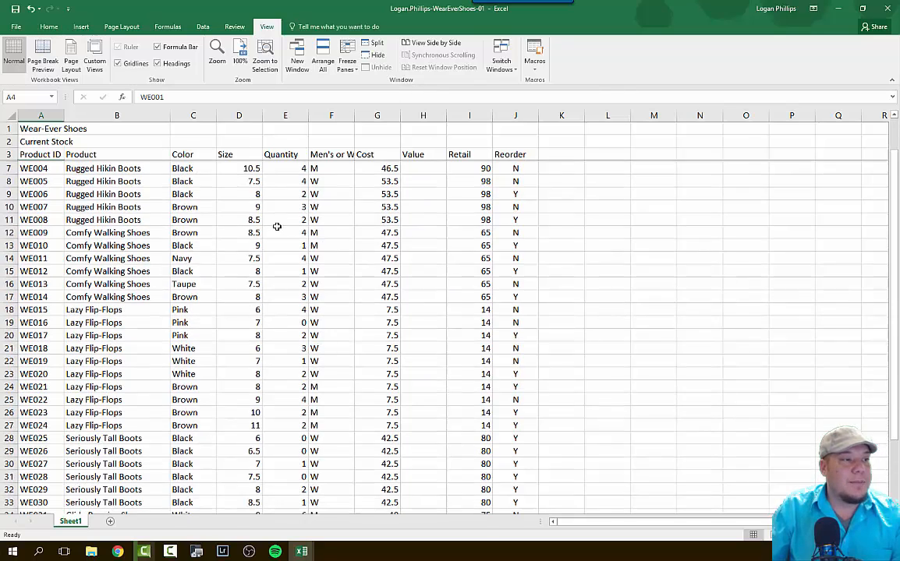
scroll(278, 229, "up", 5)
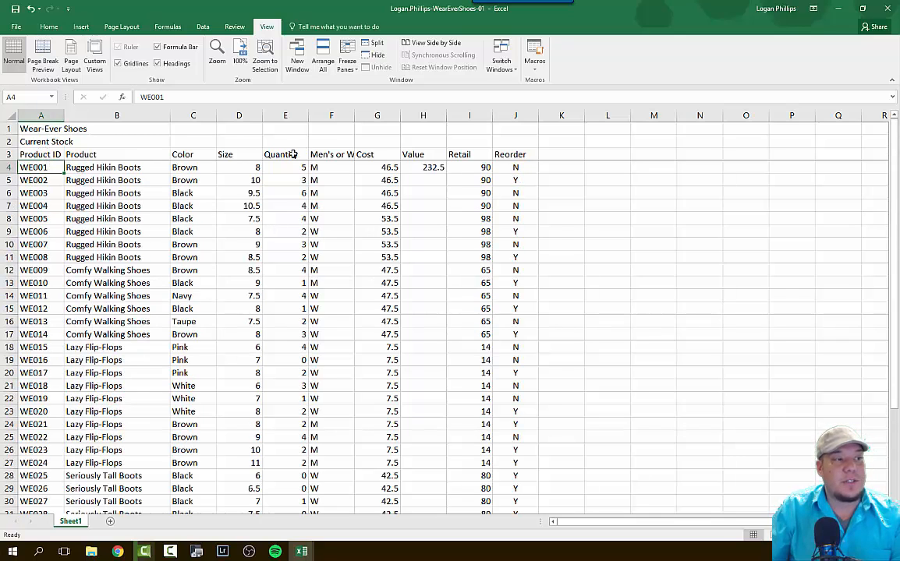
scroll(272, 189, "down", 1)
scroll(272, 191, "down", 10)
scroll(265, 201, "up", 2)
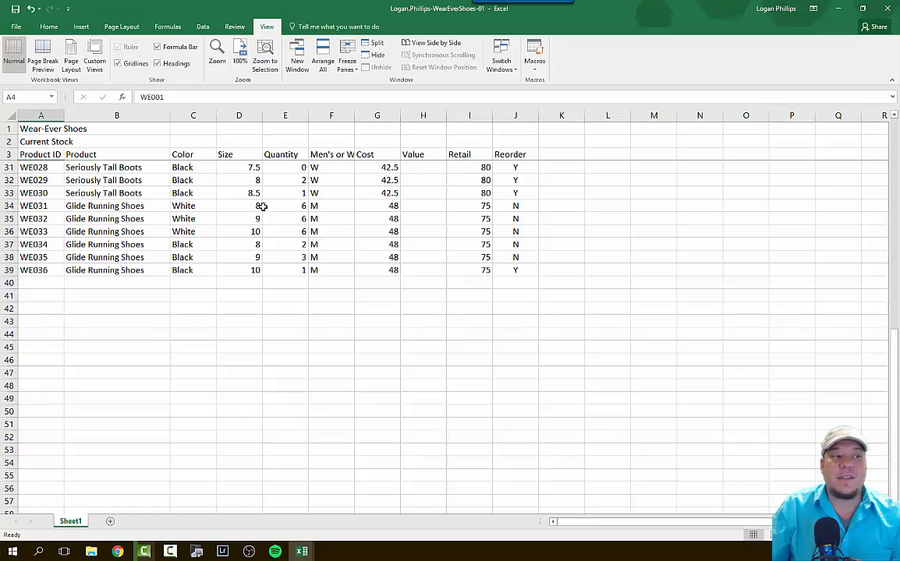
scroll(261, 204, "up", 9)
scroll(264, 210, "down", 8)
scroll(265, 209, "down", 11)
scroll(264, 208, "up", 19)
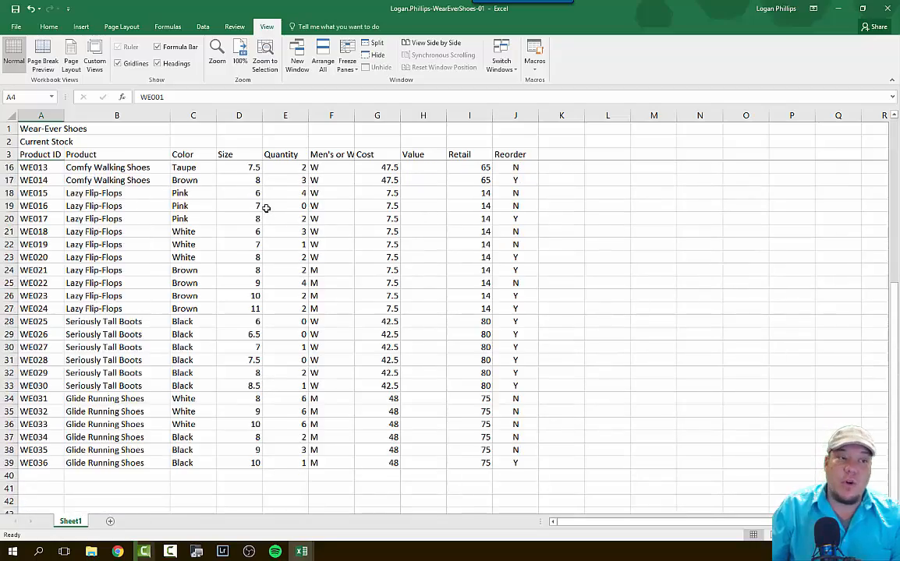
scroll(269, 201, "down", 16)
scroll(273, 196, "up", 16)
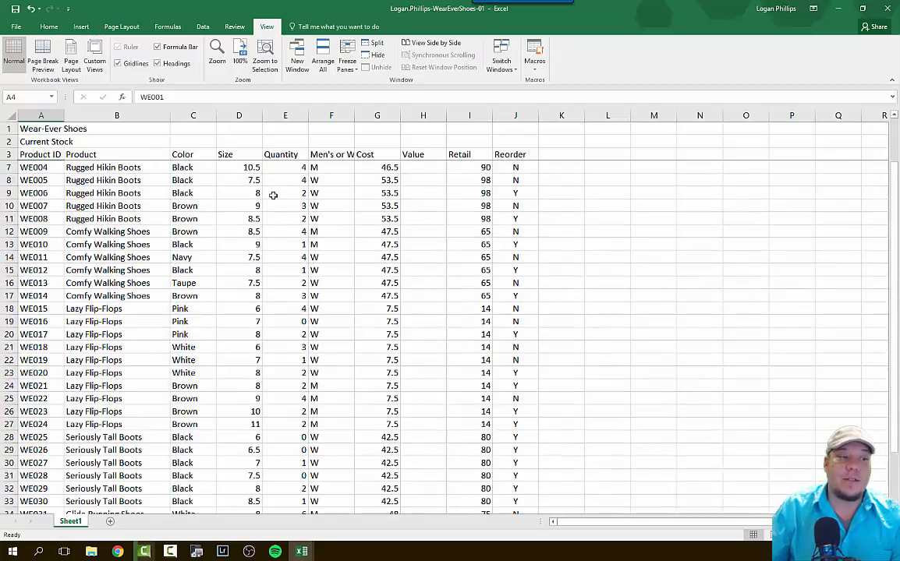
scroll(343, 222, "down", 7)
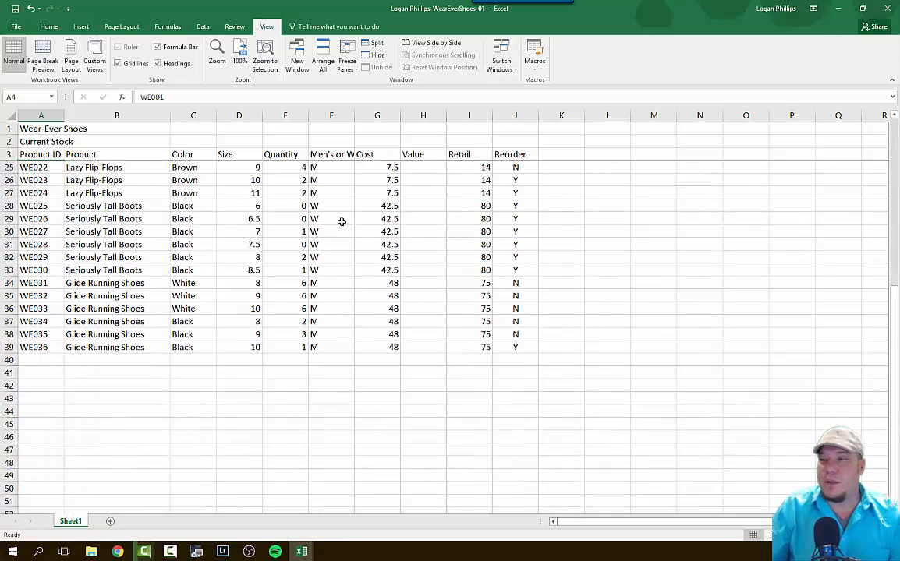
scroll(343, 221, "up", 7)
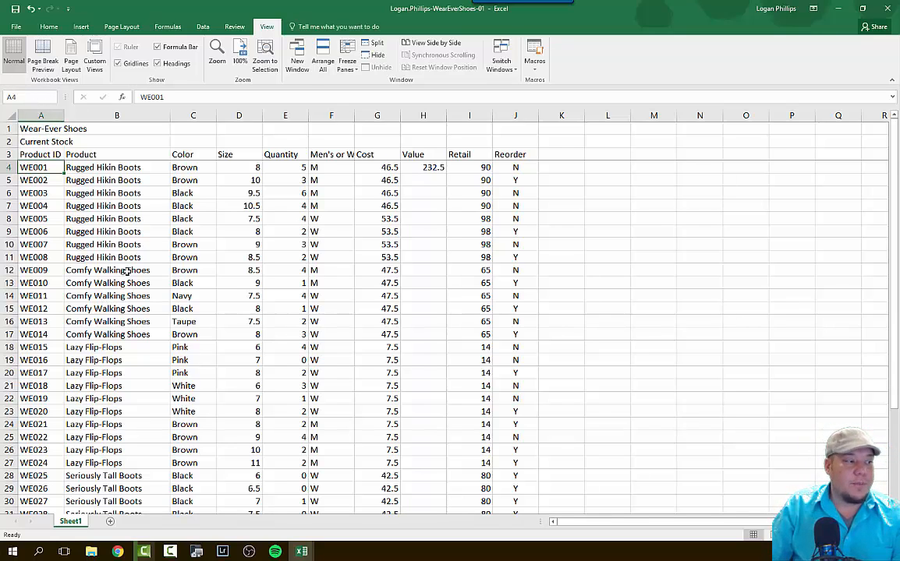
scroll(113, 248, "down", 5)
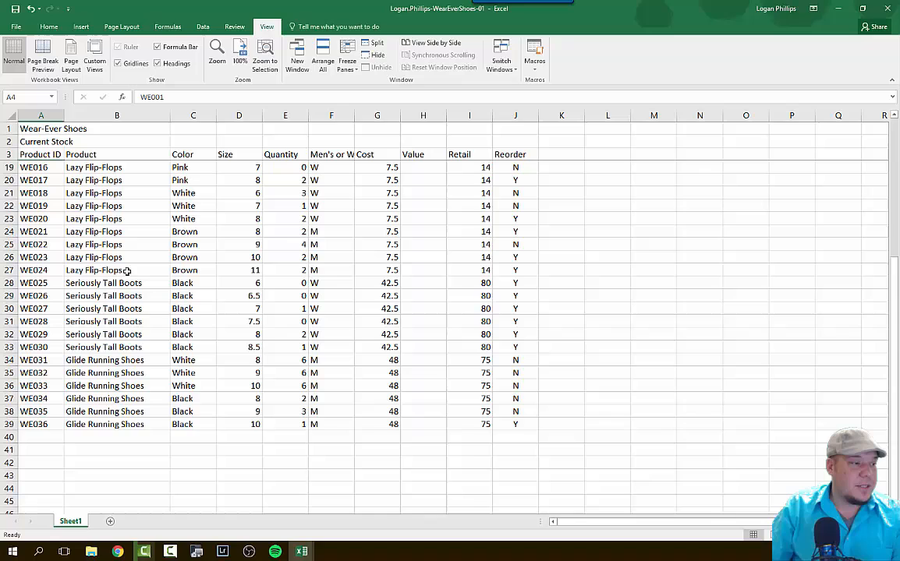
Set the quantity of product WE028, the size 7.5 Seriously Tall Boots, to 3 in cell E31
left_click(9, 322)
left_click(286, 321)
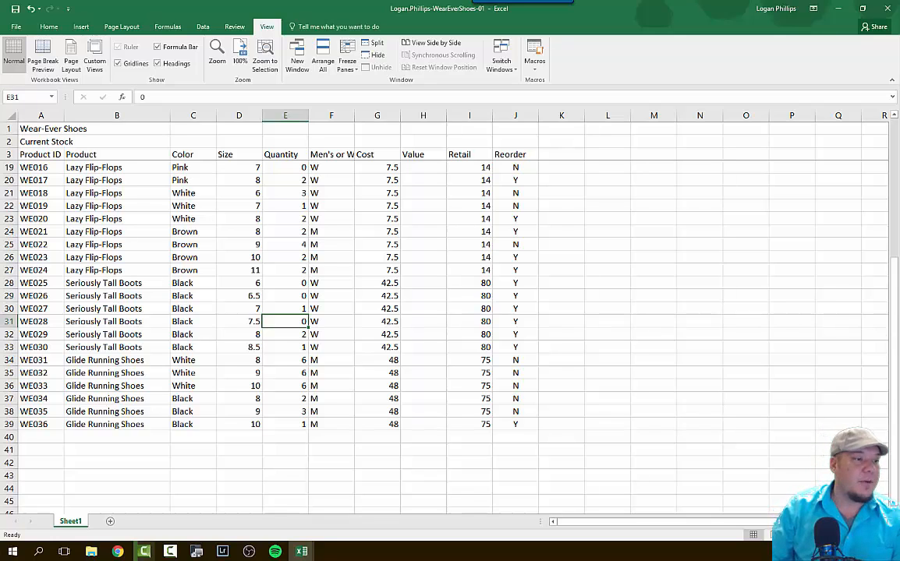
type("3")
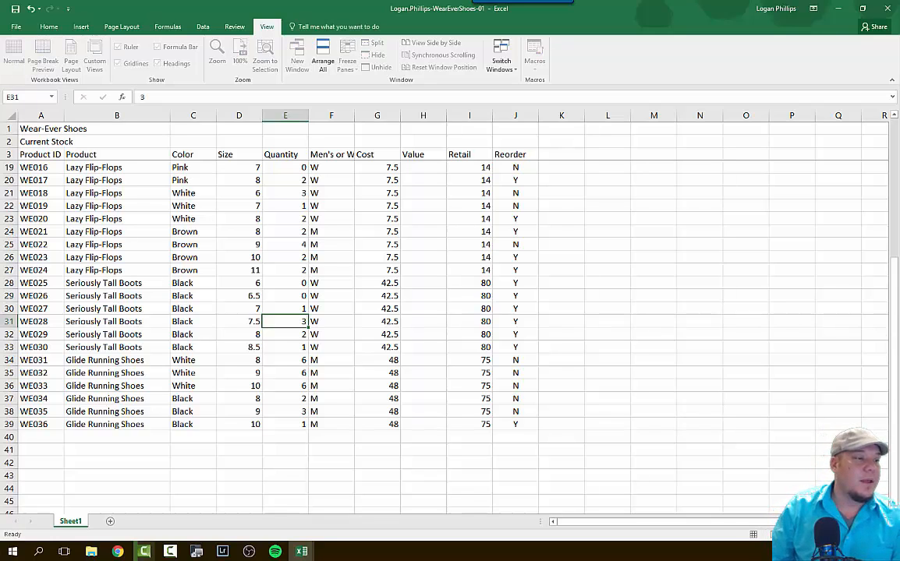
key("Return")
scroll(258, 361, "up", 5)
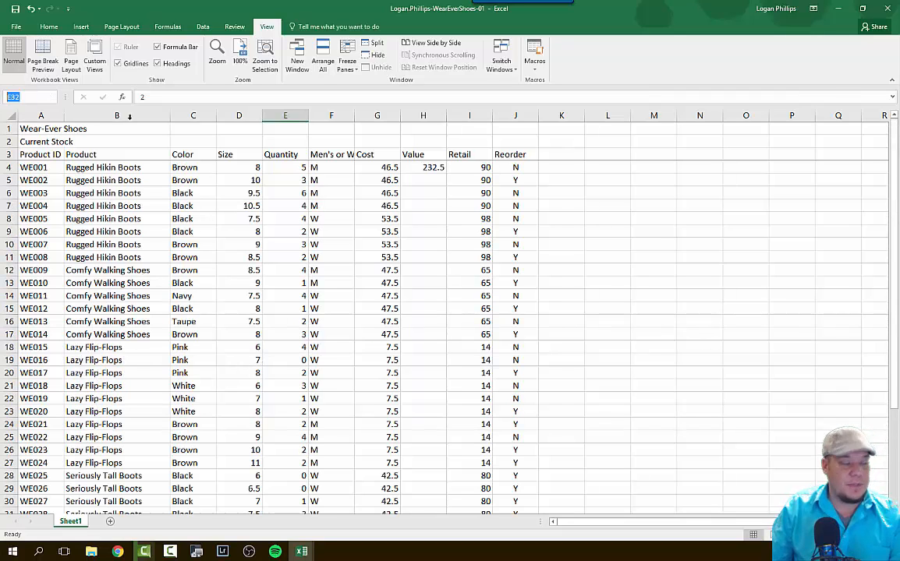
key("Up")
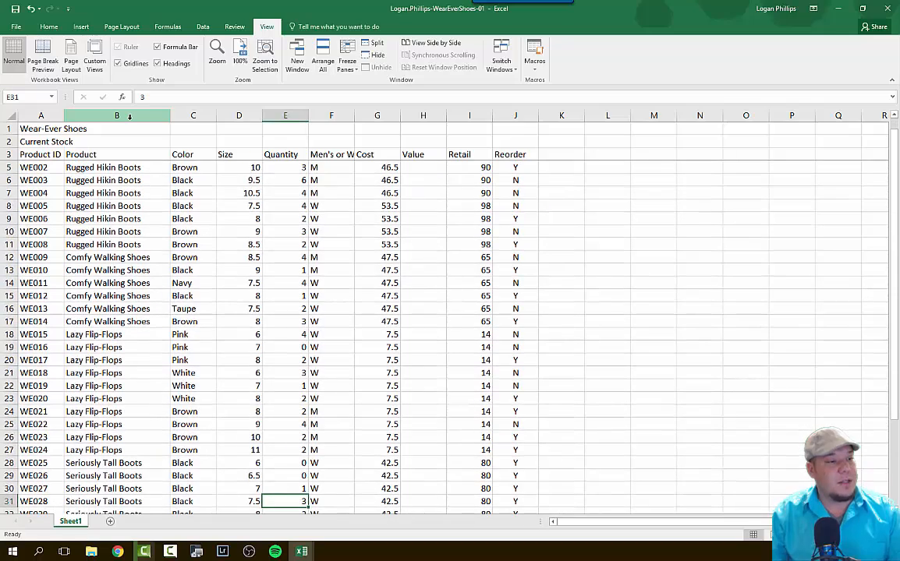
scroll(183, 408, "down", 6)
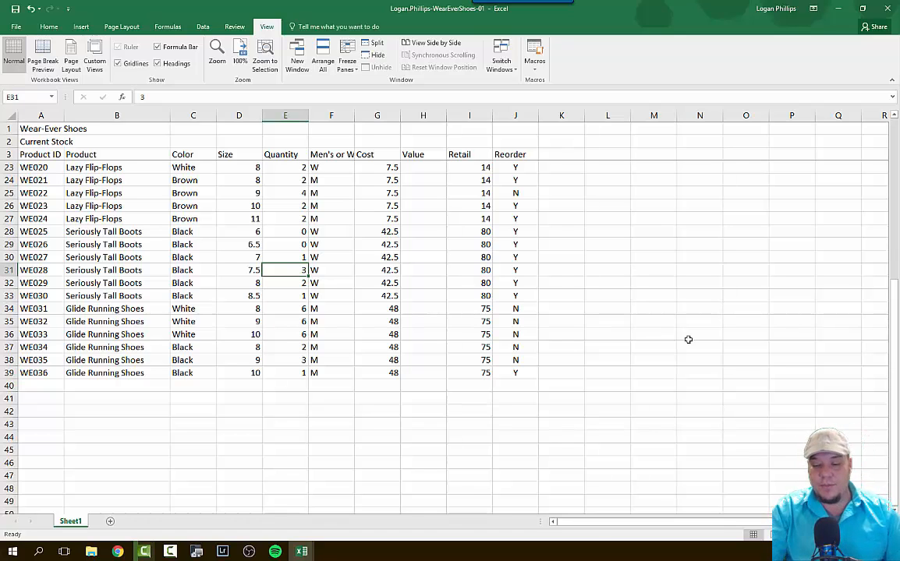
Set the worksheet zoom to 100% and unfreeze the panes
key("ctrl+Home")
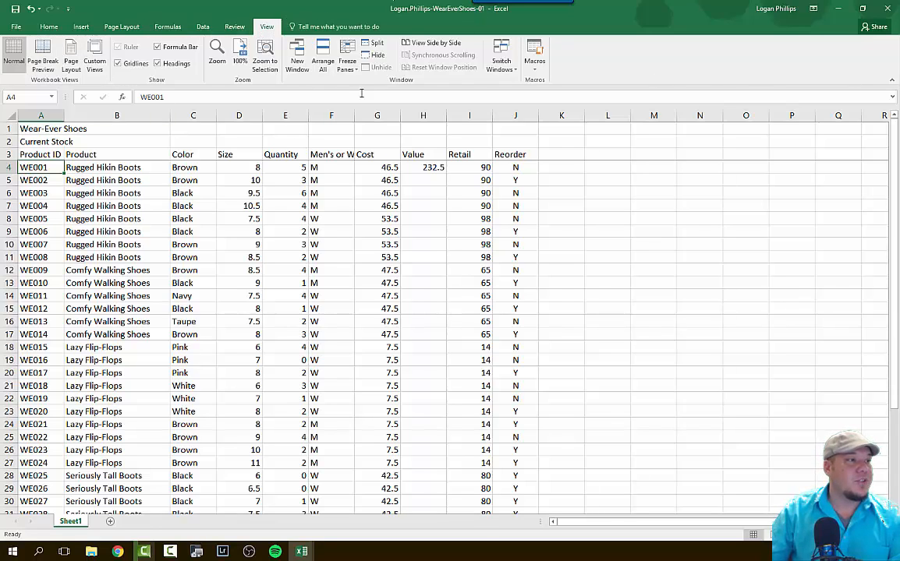
left_click(239, 56)
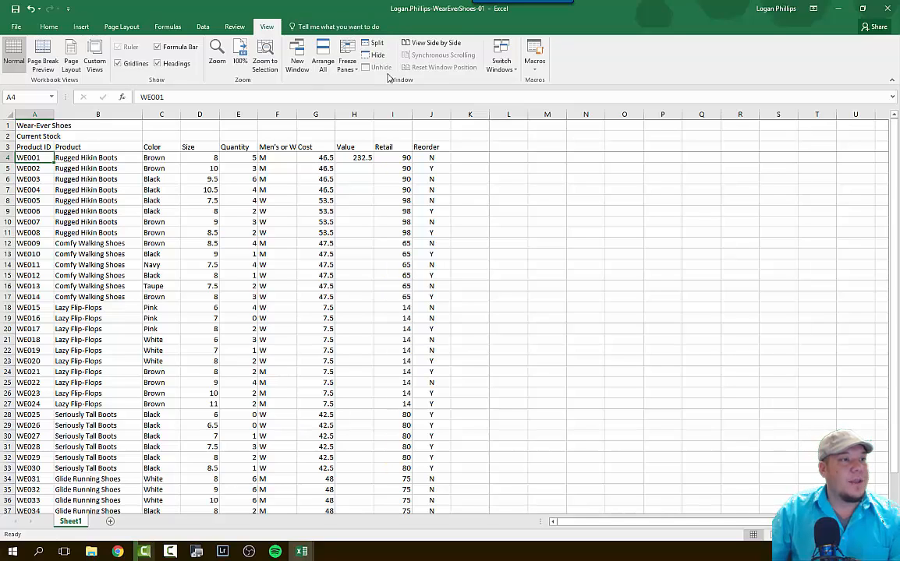
left_click(350, 51)
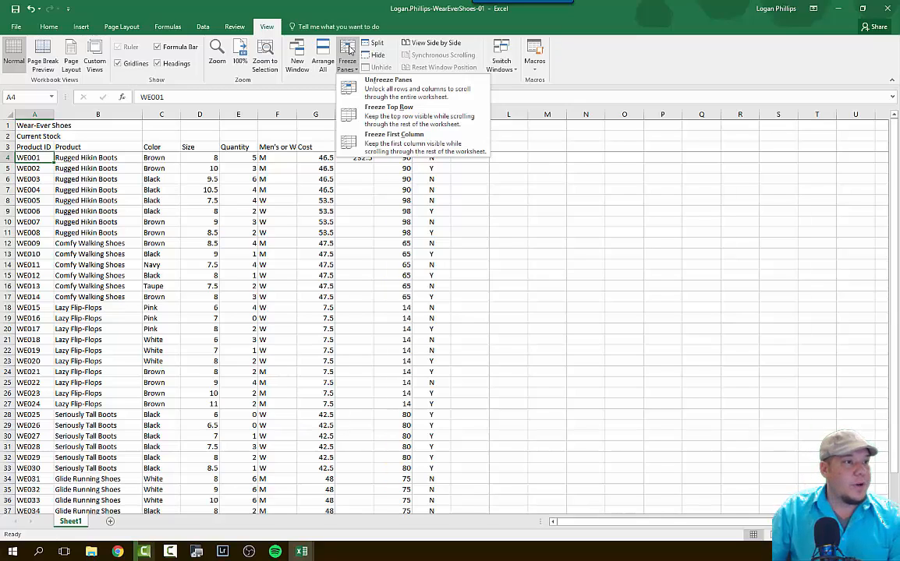
left_click(410, 89)
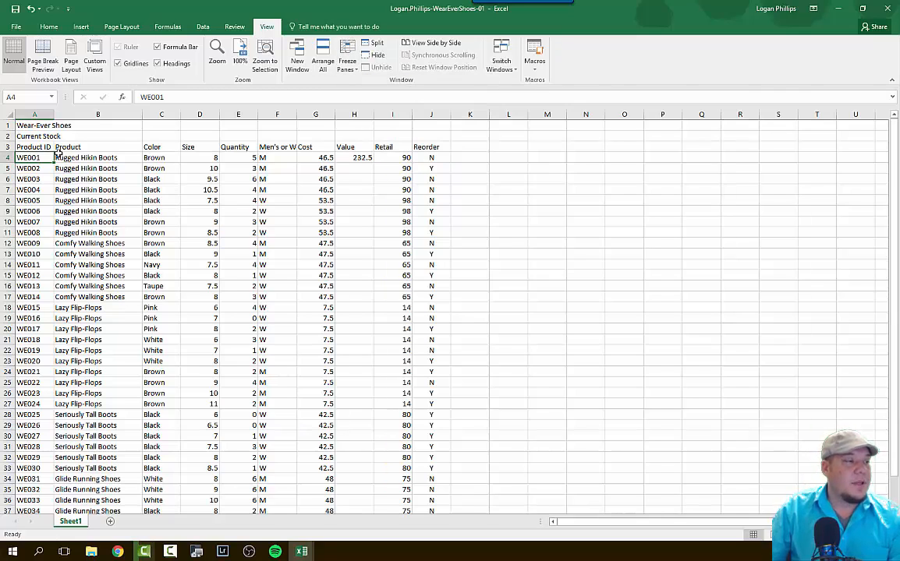
Examine how the title and column heading rows behave with the panes unfrozen, and return to cell A1
scroll(102, 244, "down", 8)
scroll(102, 247, "up", 8)
scroll(103, 247, "down", 8)
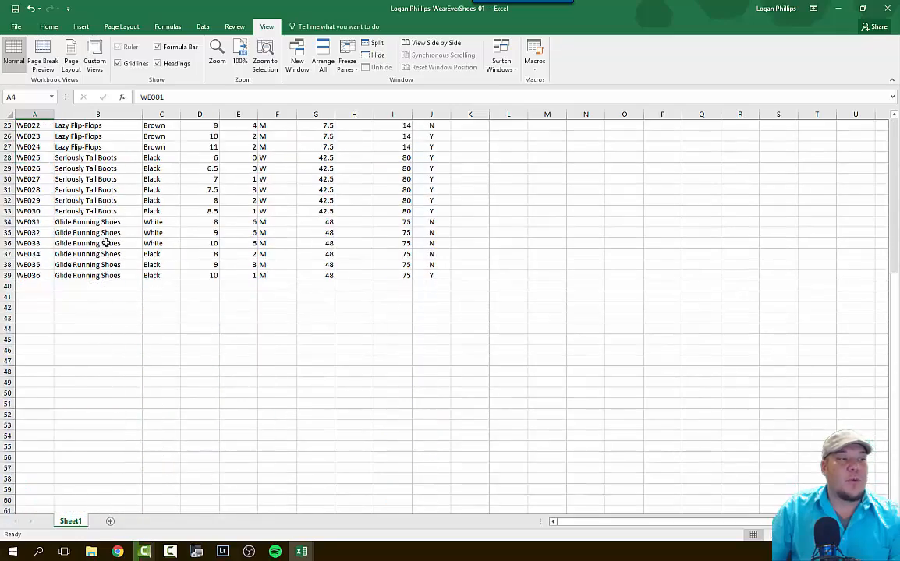
scroll(103, 241, "up", 8)
scroll(368, 171, "down", 6)
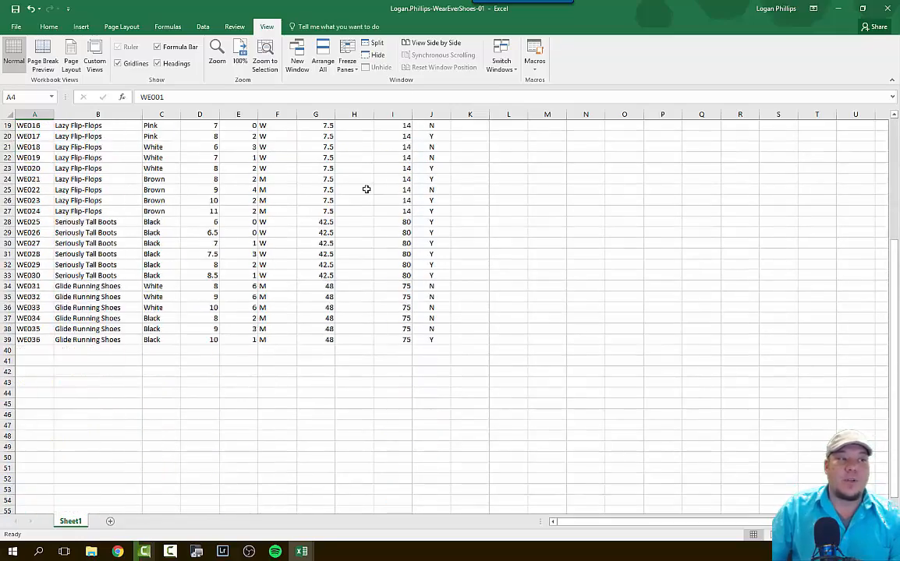
scroll(367, 191, "up", 3)
scroll(367, 191, "down", 4)
scroll(368, 194, "up", 1)
scroll(368, 193, "up", 6)
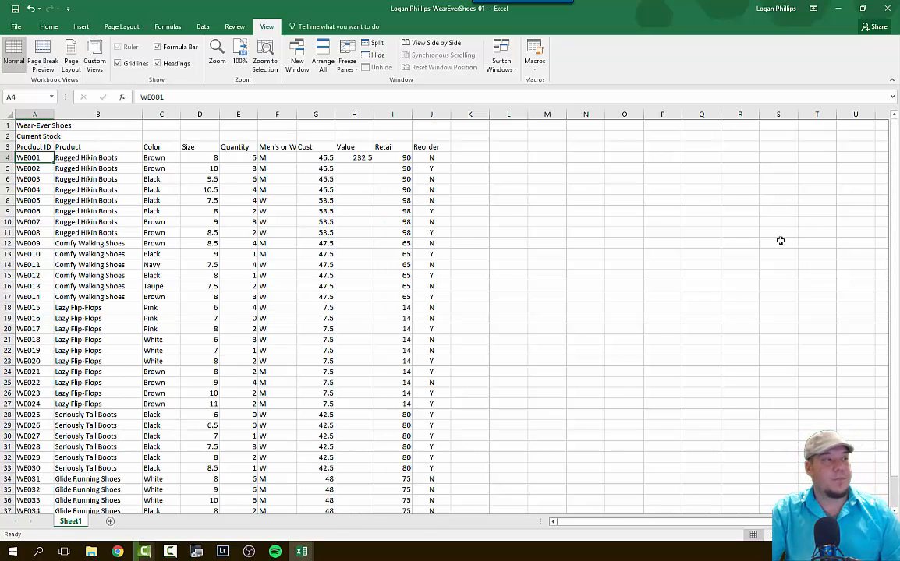
key("ctrl+Home")
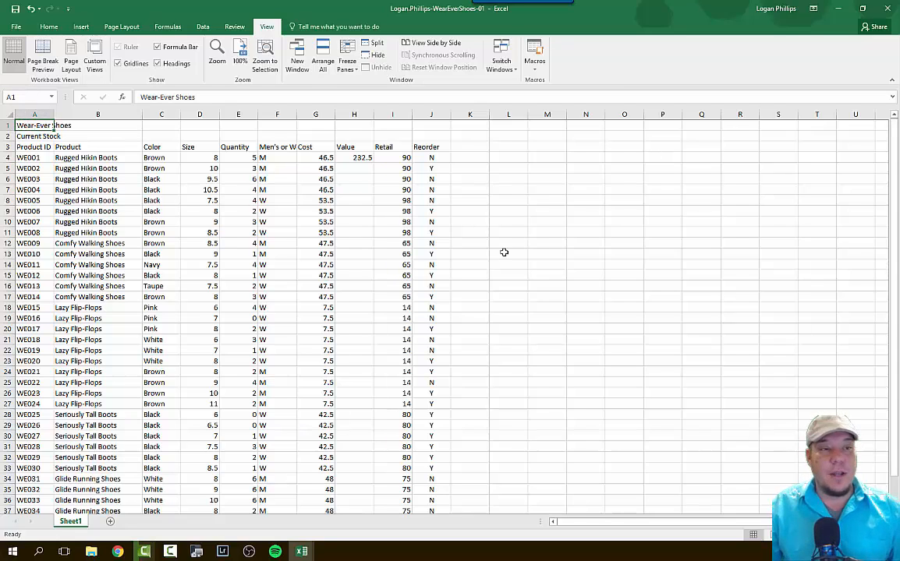
Spell-check the product names in B4:B11 and change all occurrences of "Hikin" to "Hiking"
key("alt+Tab")
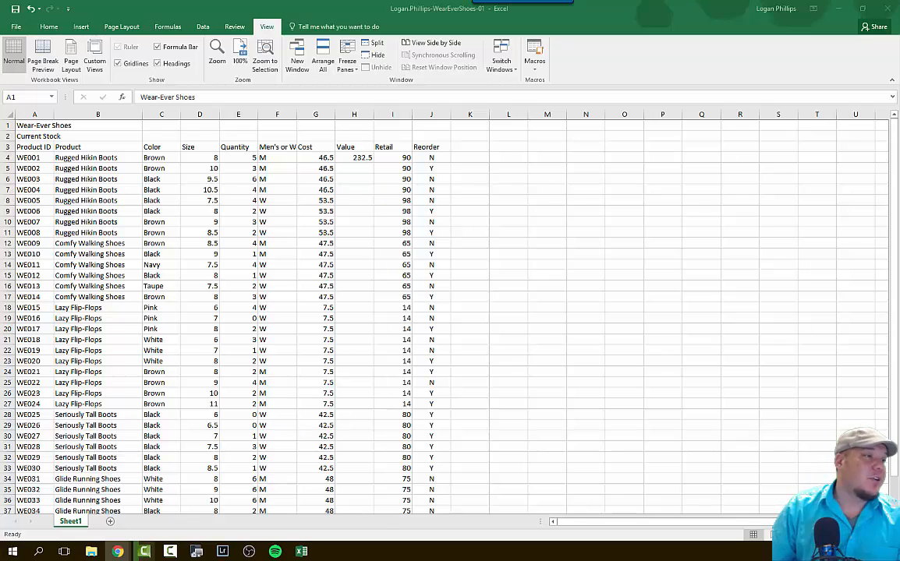
left_click(92, 162)
left_click(102, 157)
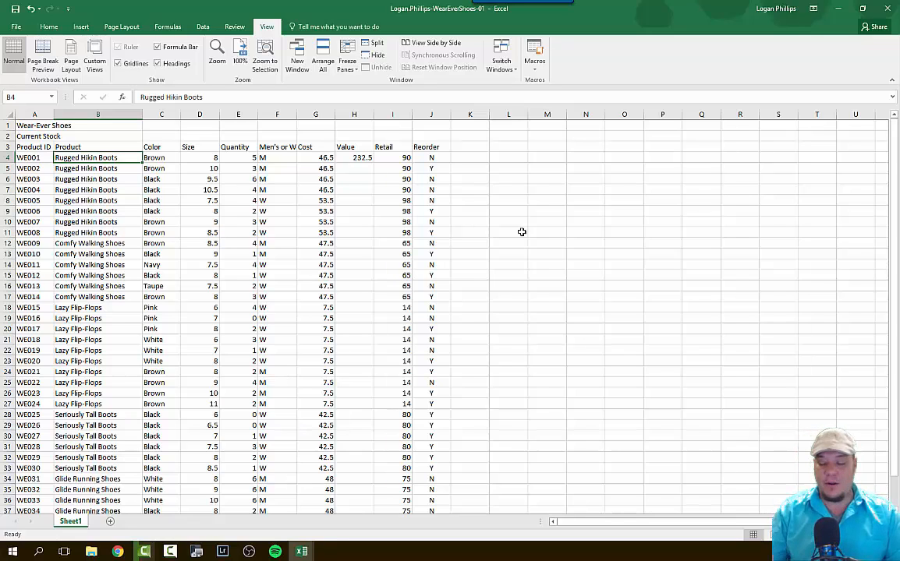
key("shift+Right")
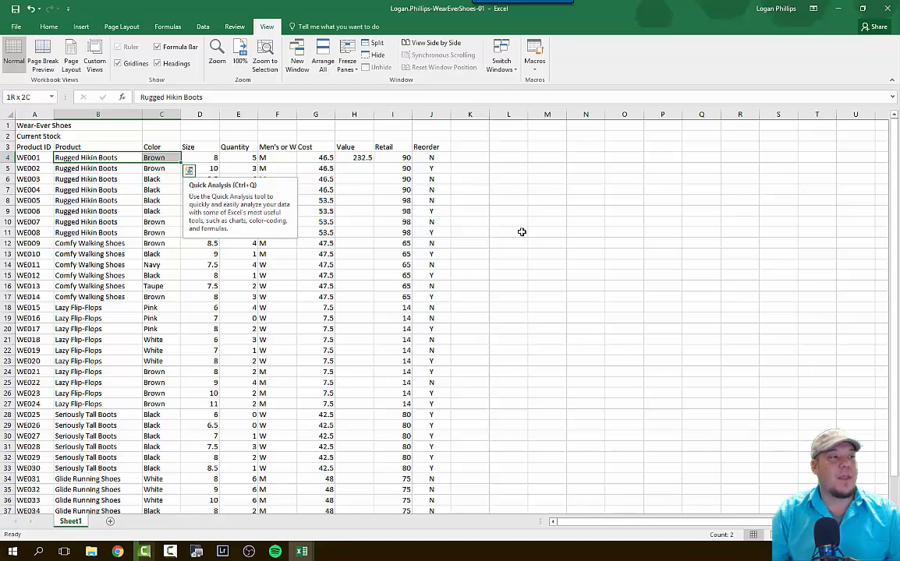
key("shift+Left")
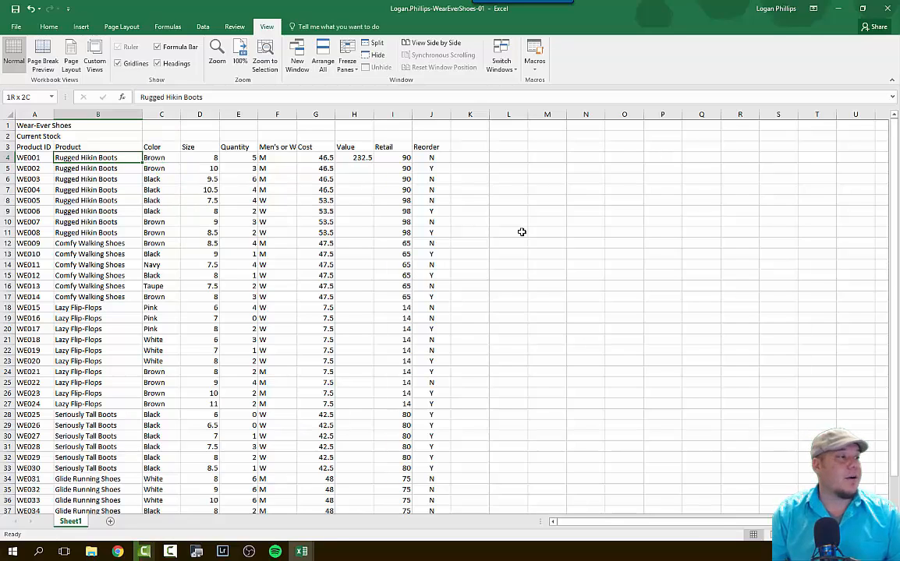
key("shift+Down")
key("shift+Down")
key("shift+Down")
key("shift+Down")
key("shift+Down")
key("shift+Down")
key("shift+Down")
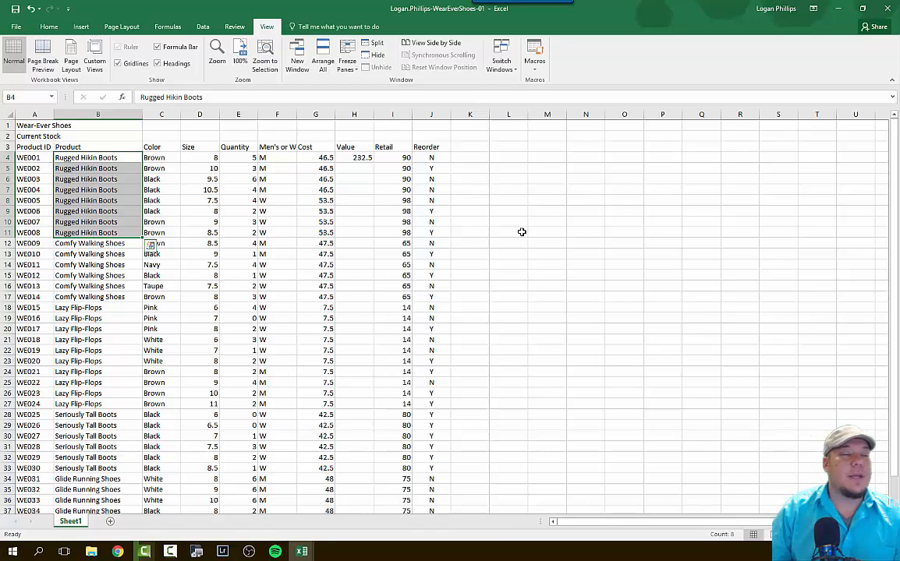
left_click(235, 28)
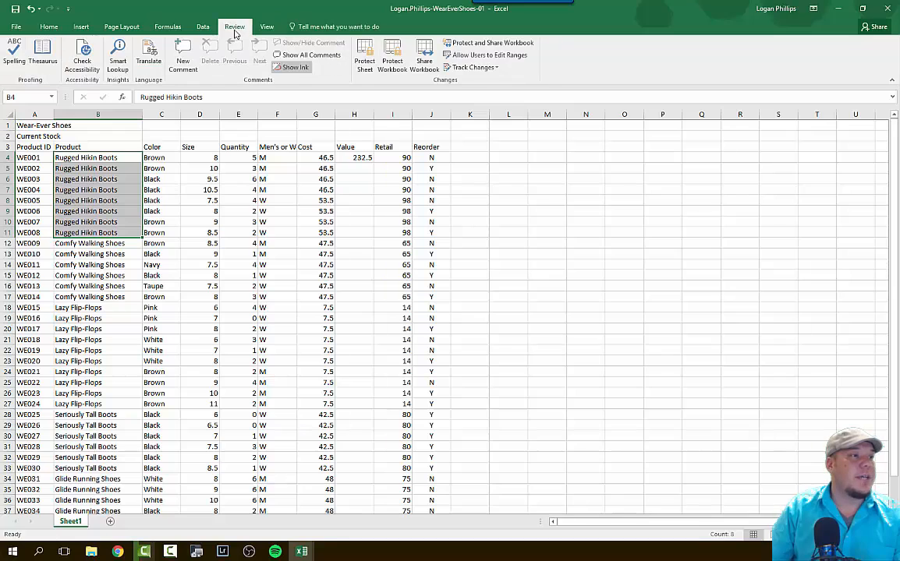
left_click(15, 57)
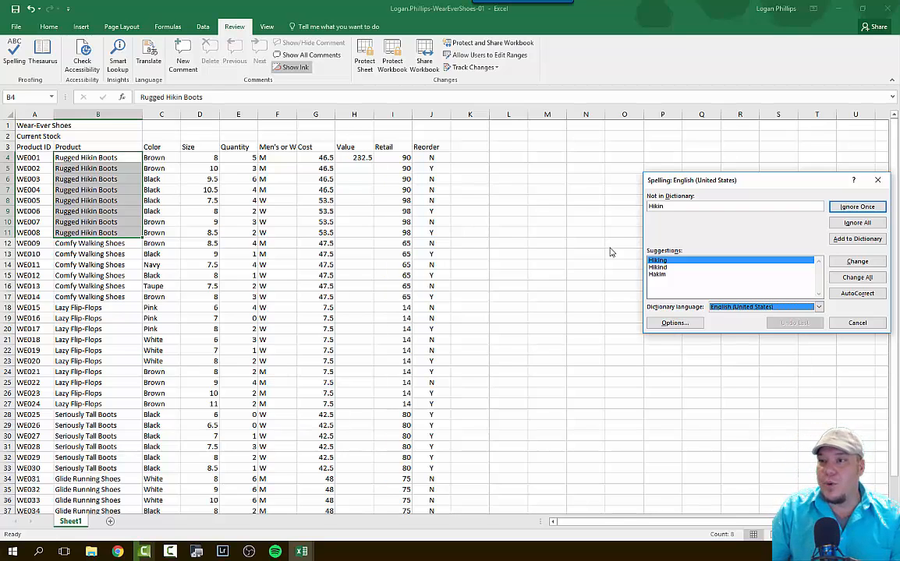
left_click(861, 280)
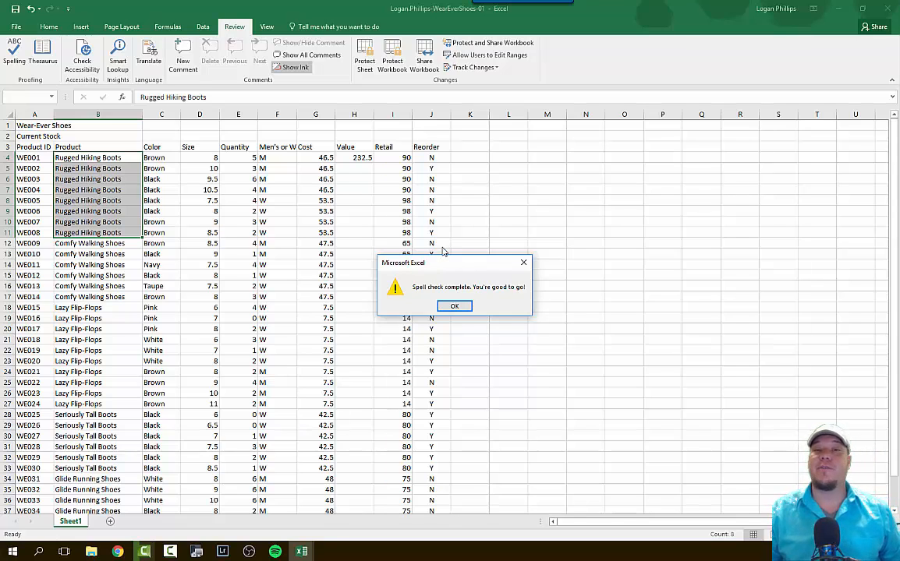
left_click(459, 306)
Go to cell H4 and fill its Value formula down to the last product row, H39
left_click(117, 551)
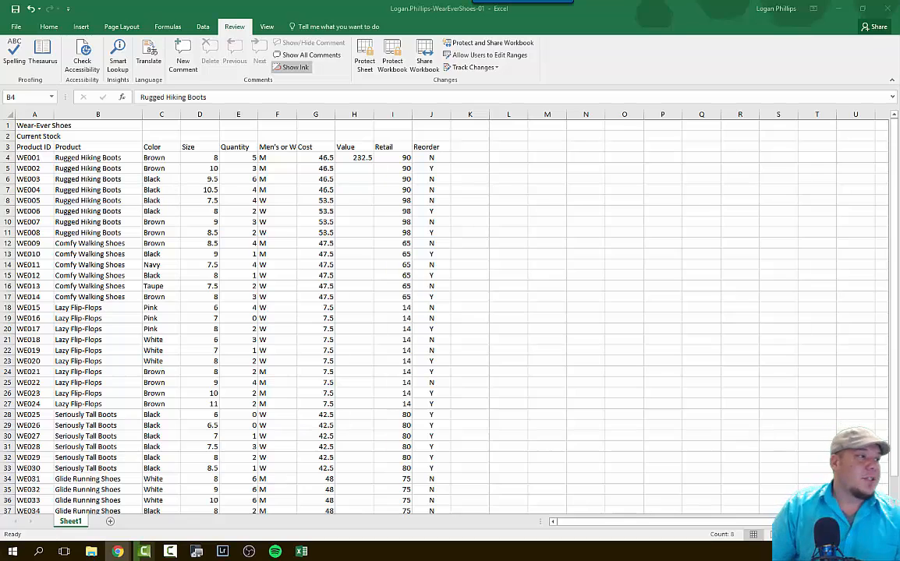
left_click(8, 96)
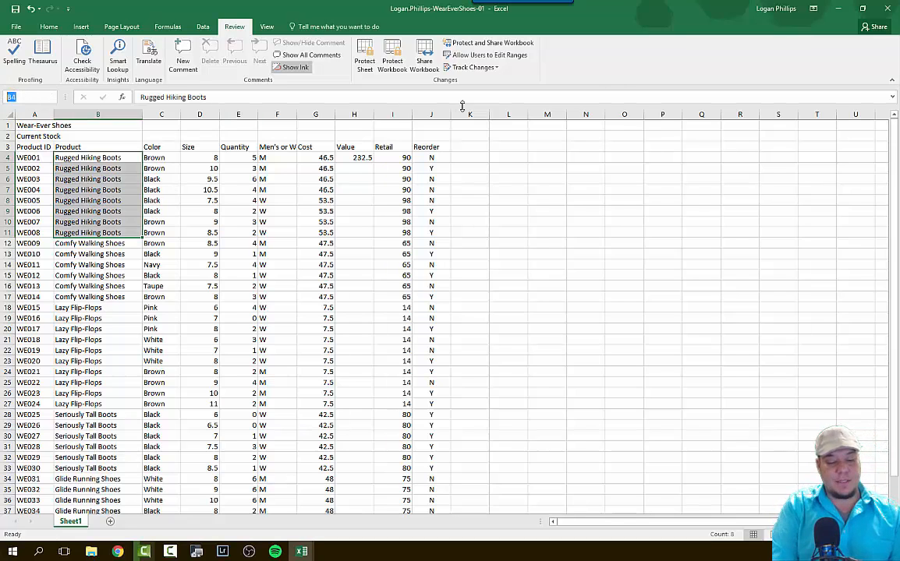
type("h4")
key("Return")
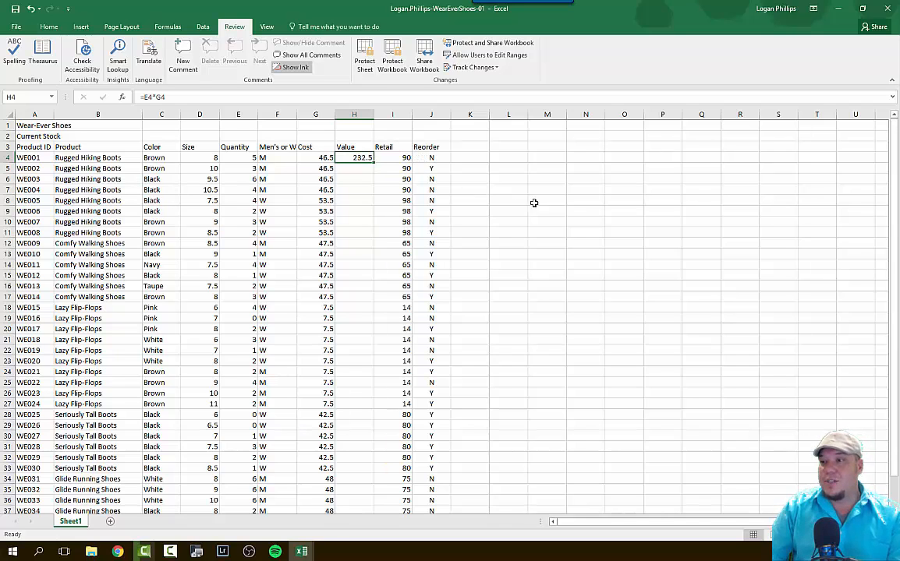
scroll(357, 203, "down", 6)
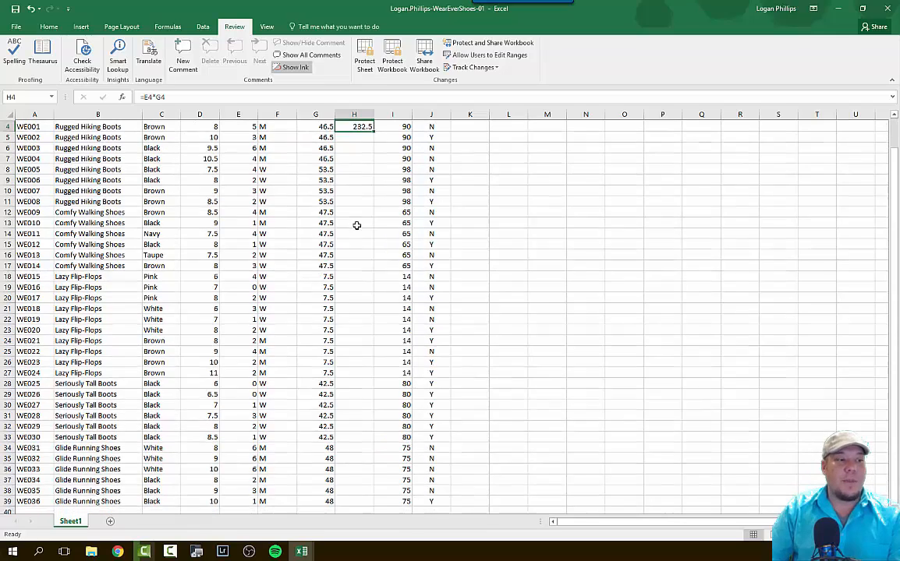
scroll(368, 281, "up", 6)
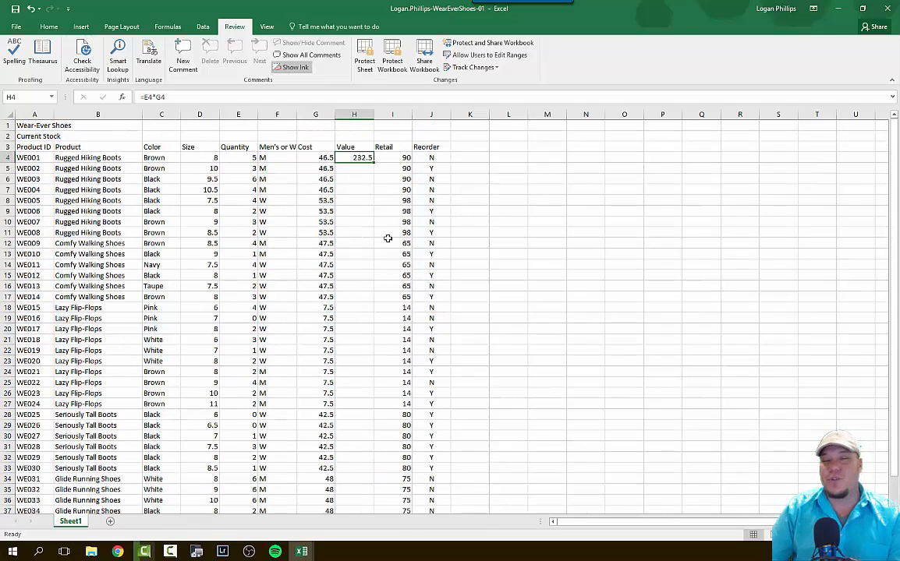
left_click(369, 167)
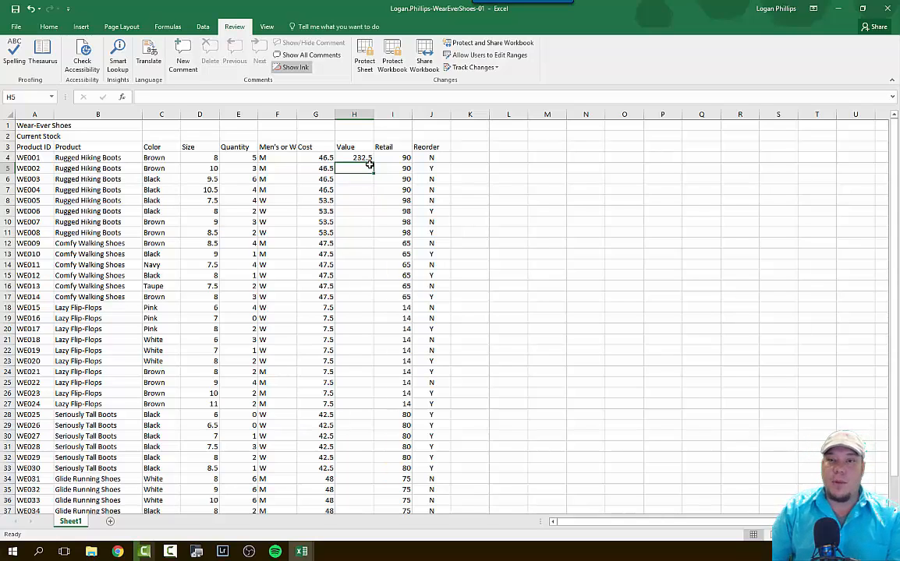
left_click(354, 157)
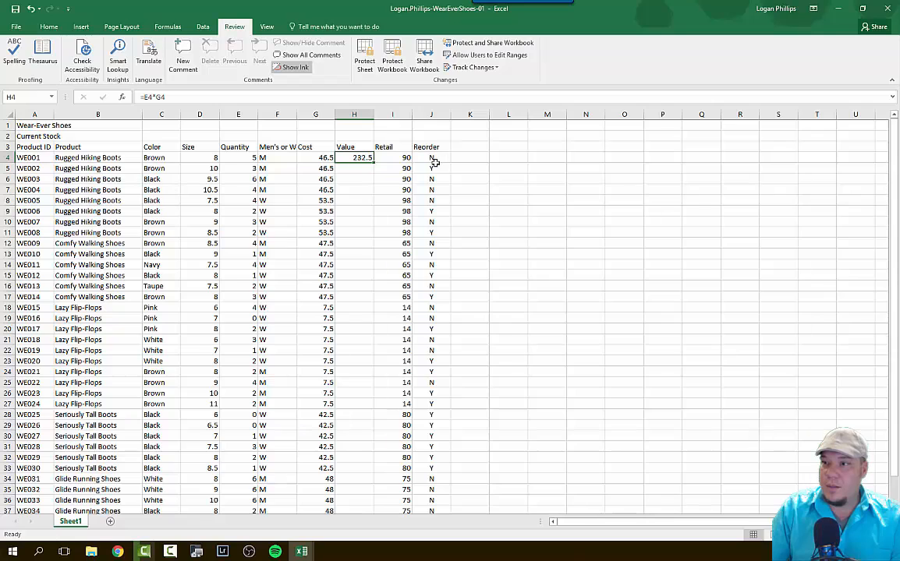
double_click(374, 162)
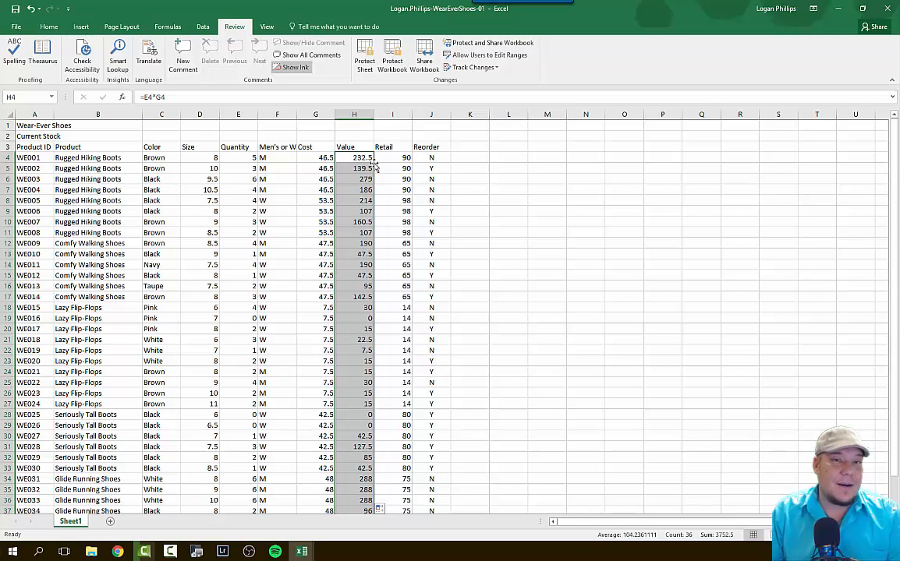
Examine the filled Value formulas in column H, stepping through H4 to H7 and the quantity and cost cells used in row 7
scroll(285, 250, "down", 6)
scroll(344, 316, "up", 6)
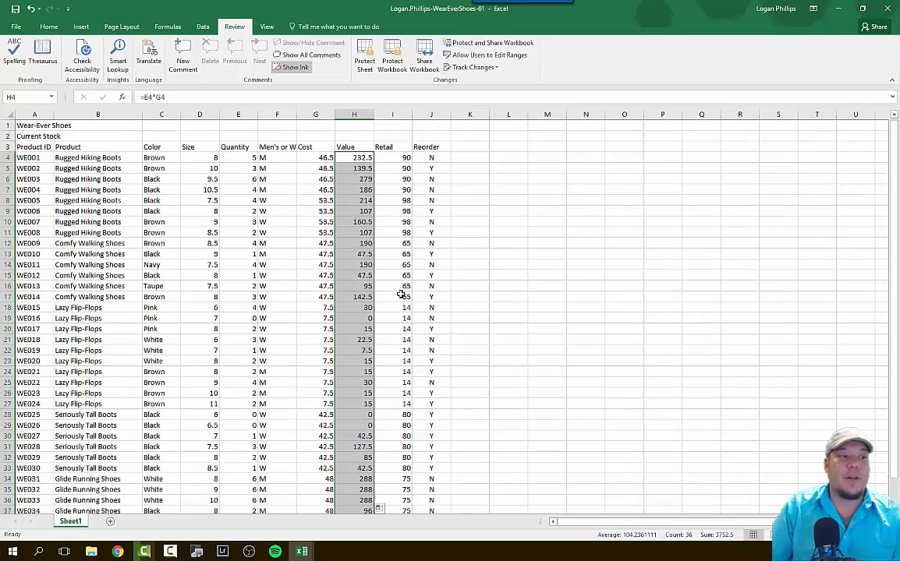
left_click(550, 189)
left_click(359, 157)
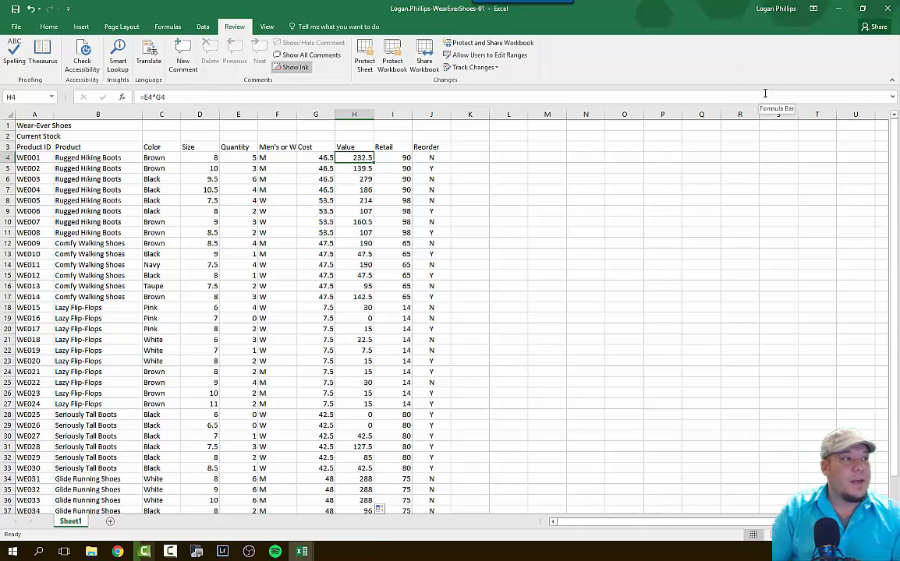
key("Down")
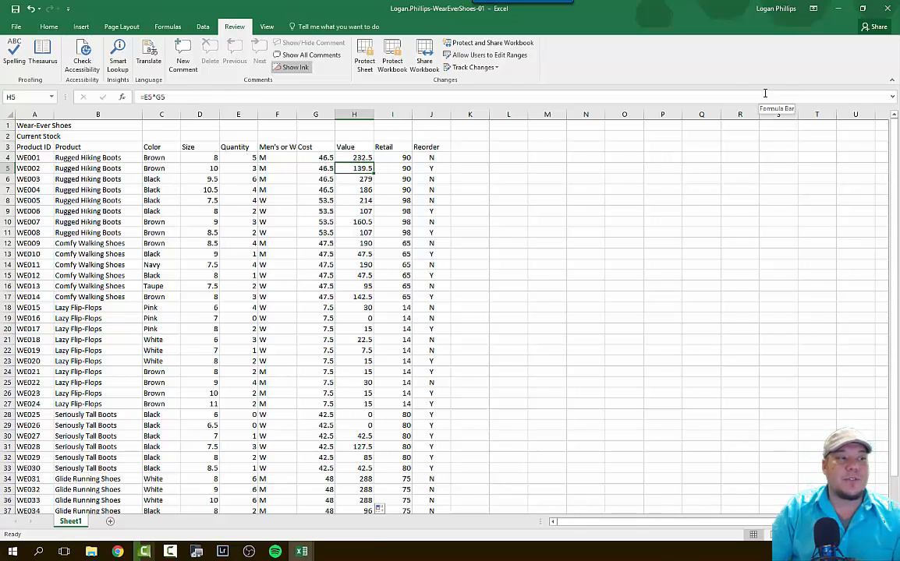
key("Down")
key("Down")
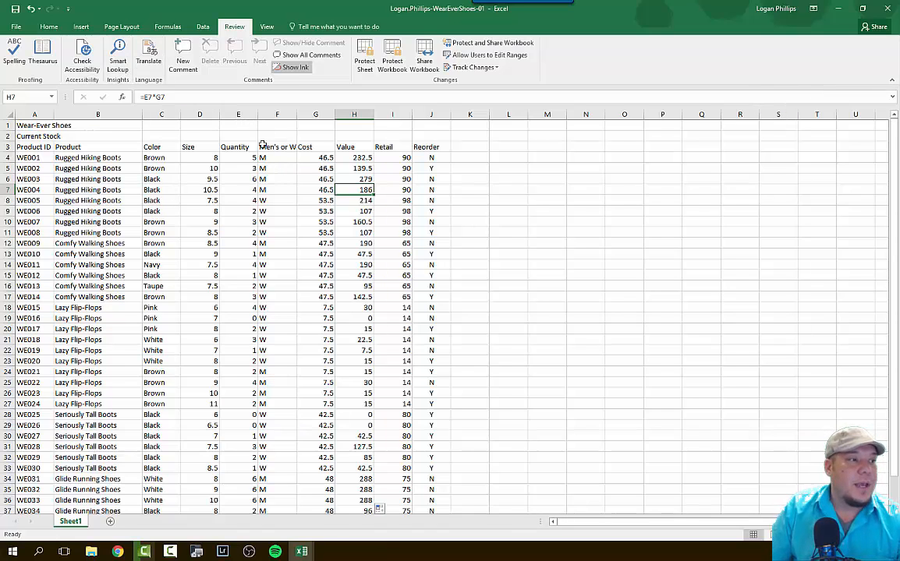
left_click(242, 190)
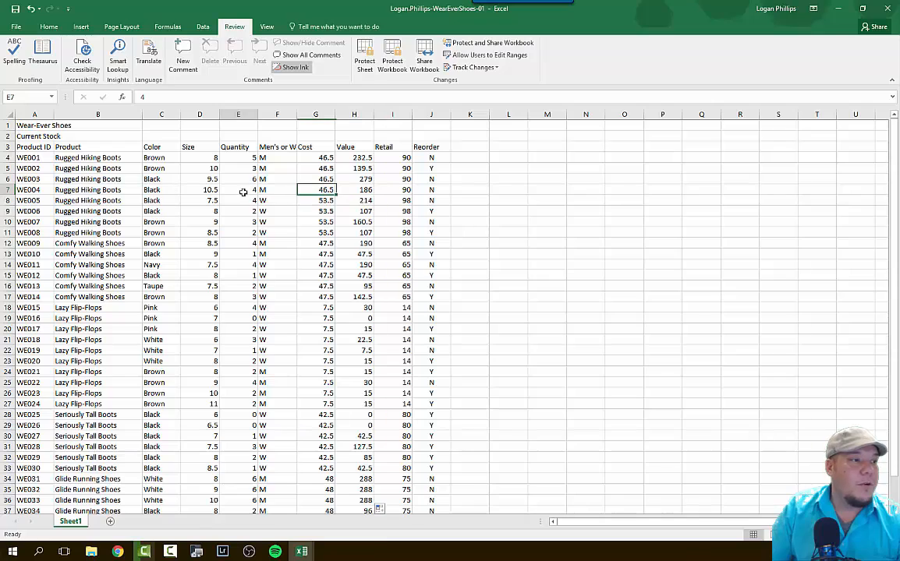
left_click(305, 190)
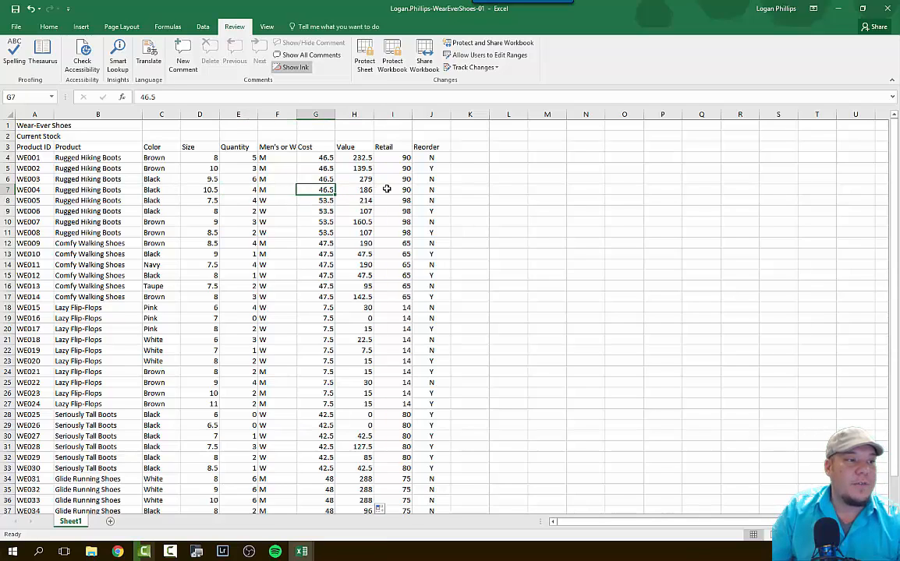
Examine the filled Value formulas in H7, H8 and H10 against the quantity and cost cells in rows 8 and 10
left_click(365, 189)
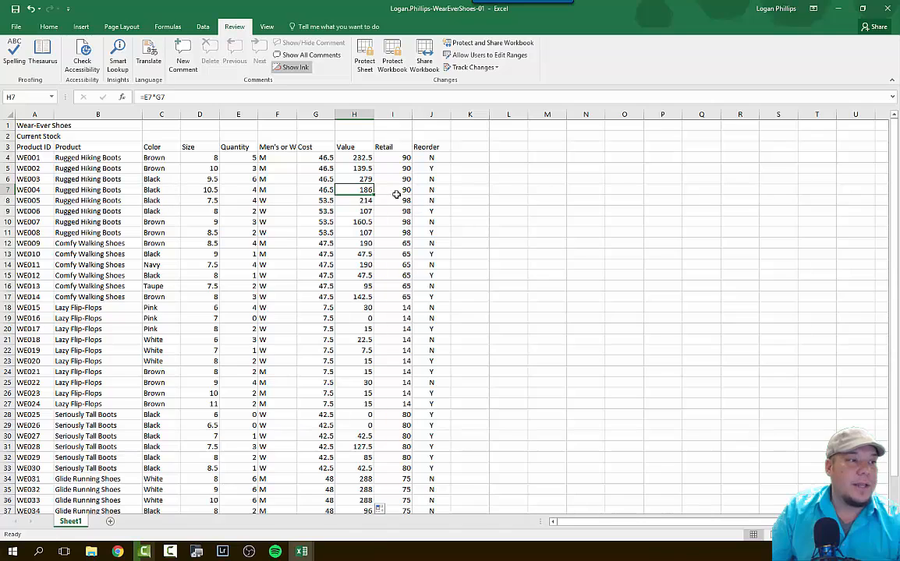
left_click(360, 199)
left_click(243, 200)
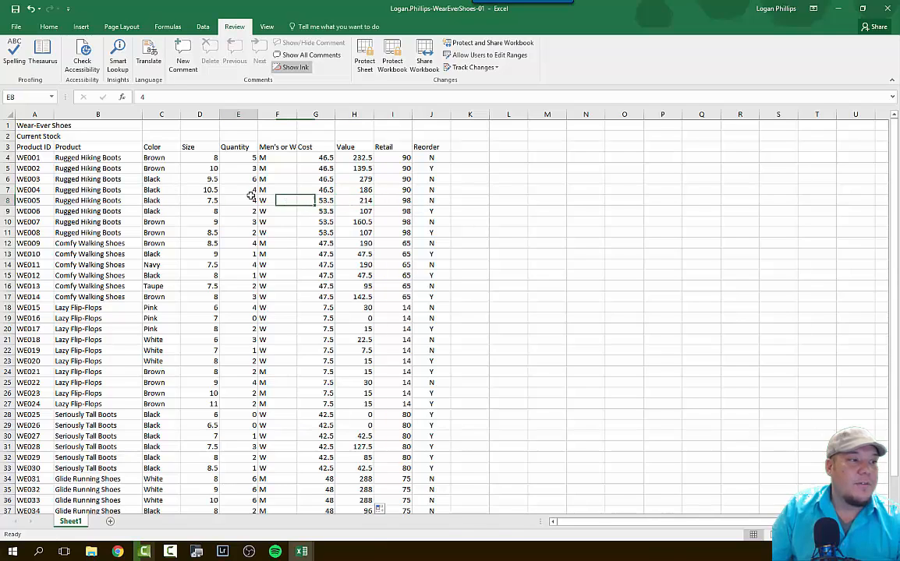
left_click(322, 200)
left_click(364, 200)
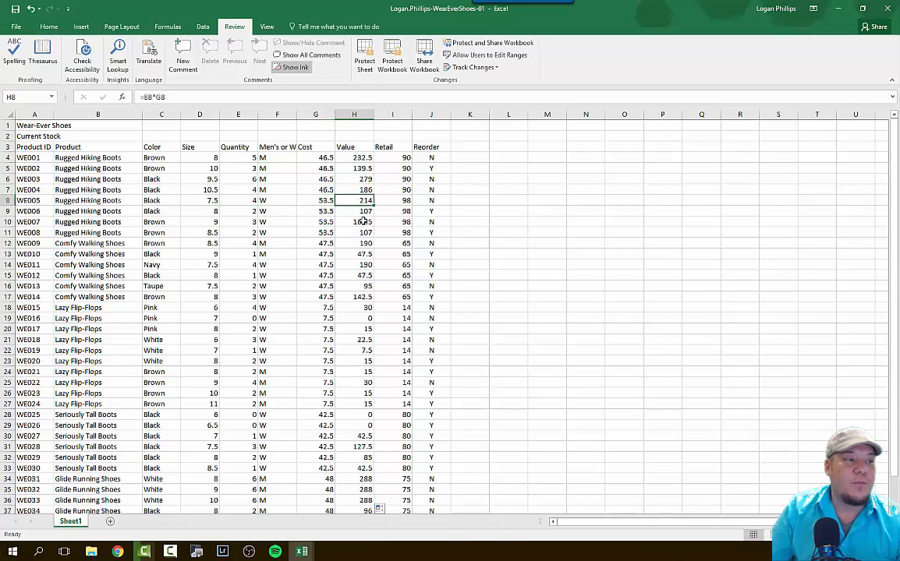
left_click(364, 221)
left_click(251, 222)
left_click(330, 220)
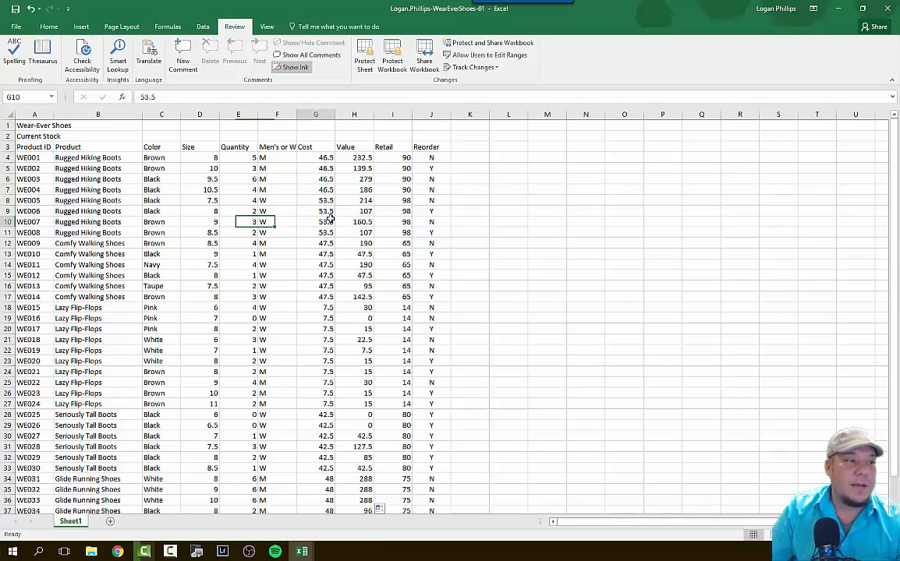
left_click(363, 221)
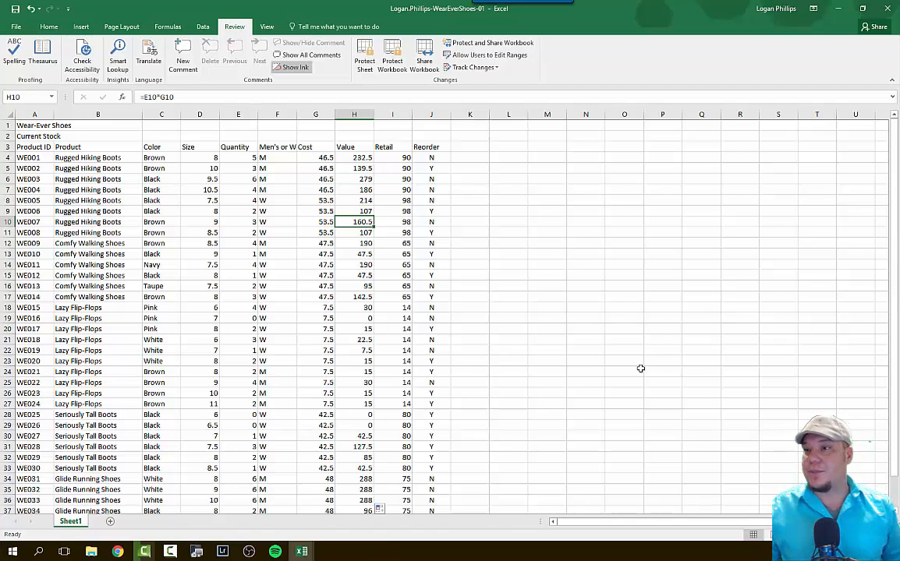
Return to cell A1 and apply the Ion theme to the workbook
key("alt+Tab")
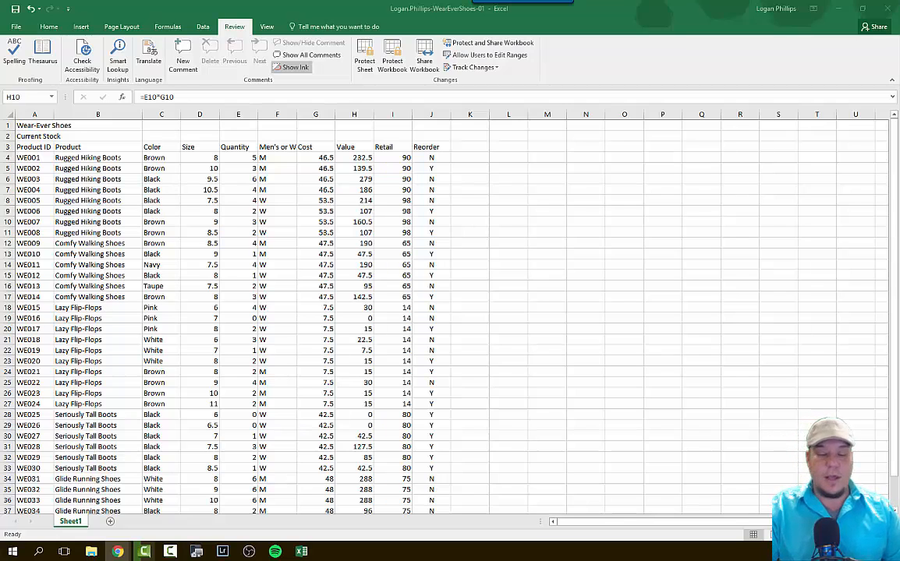
key("alt+Tab")
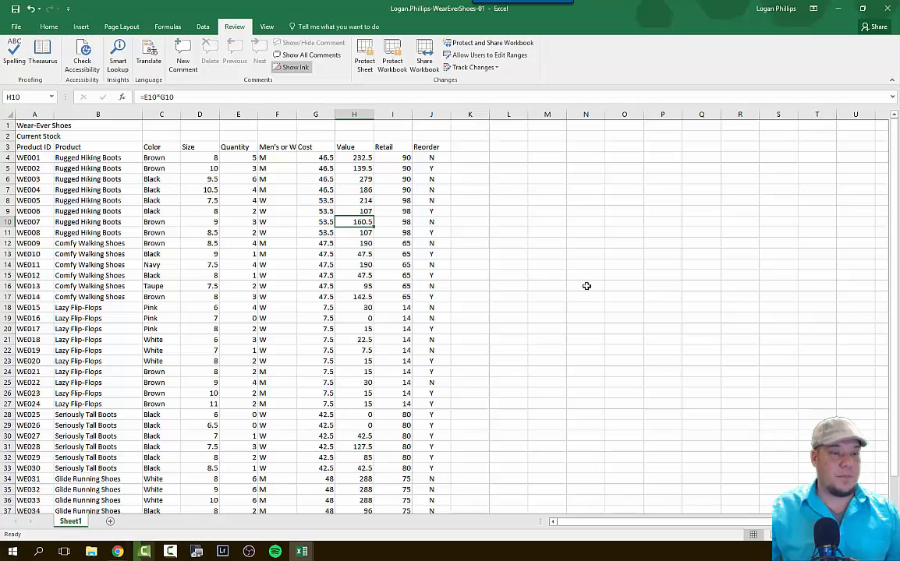
key("ctrl+Home")
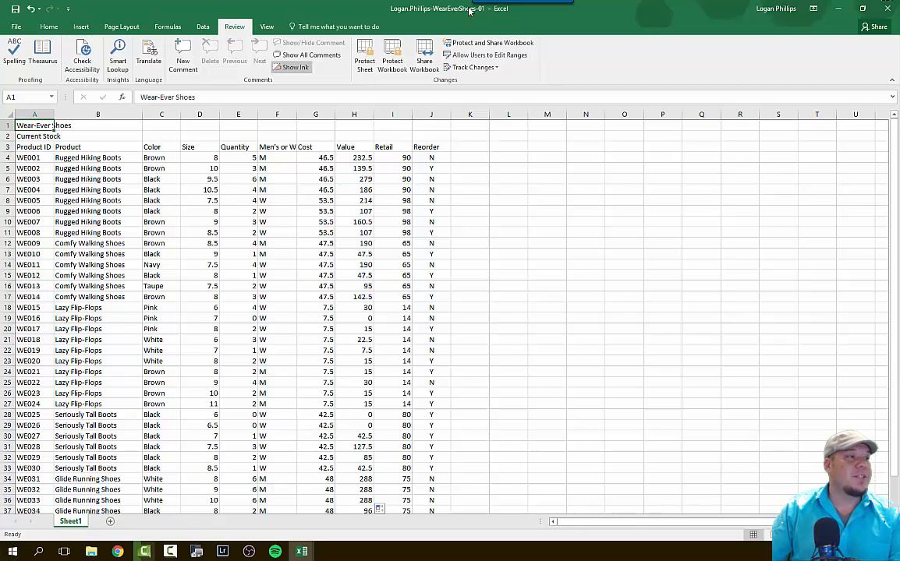
left_click(121, 27)
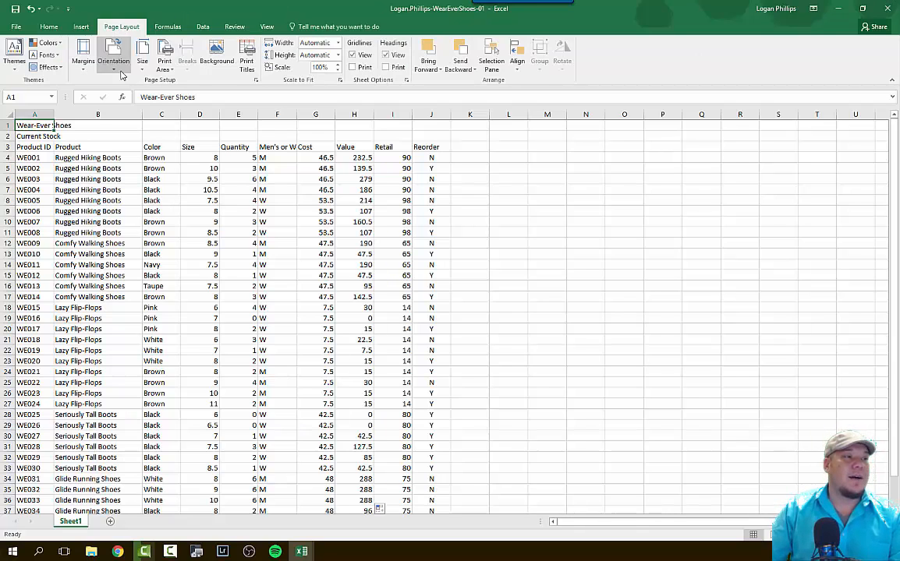
left_click(13, 62)
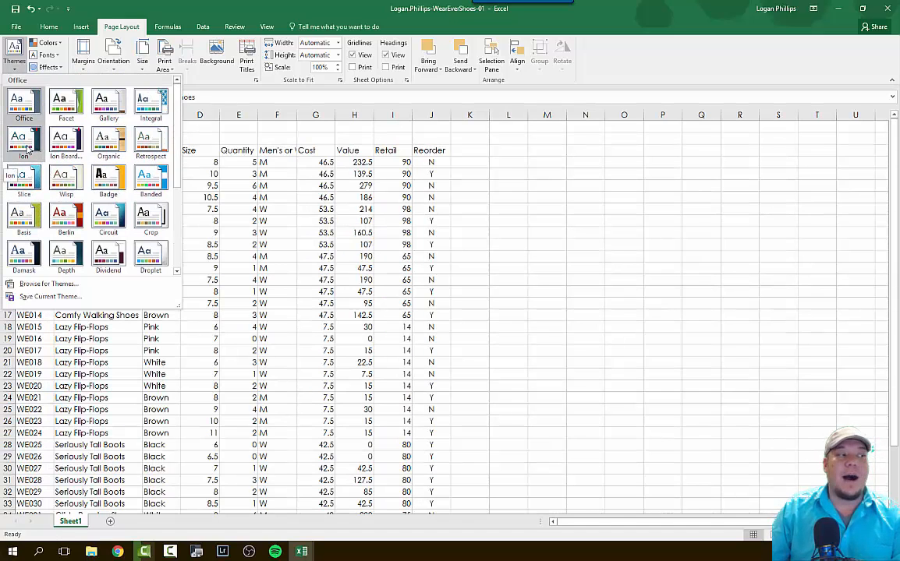
key("Escape")
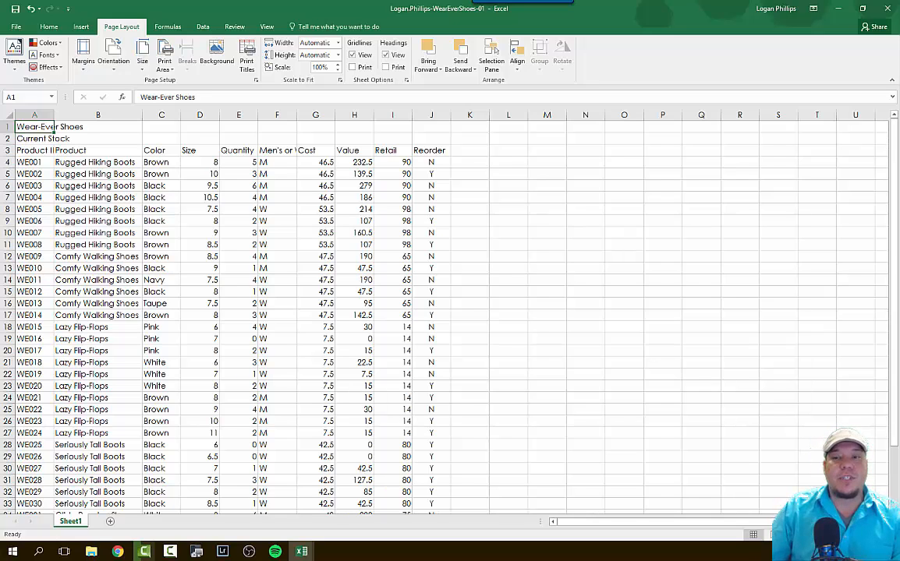
Merge and center the title "Wear-Ever Shoes" across A1:J1
key("alt+Tab")
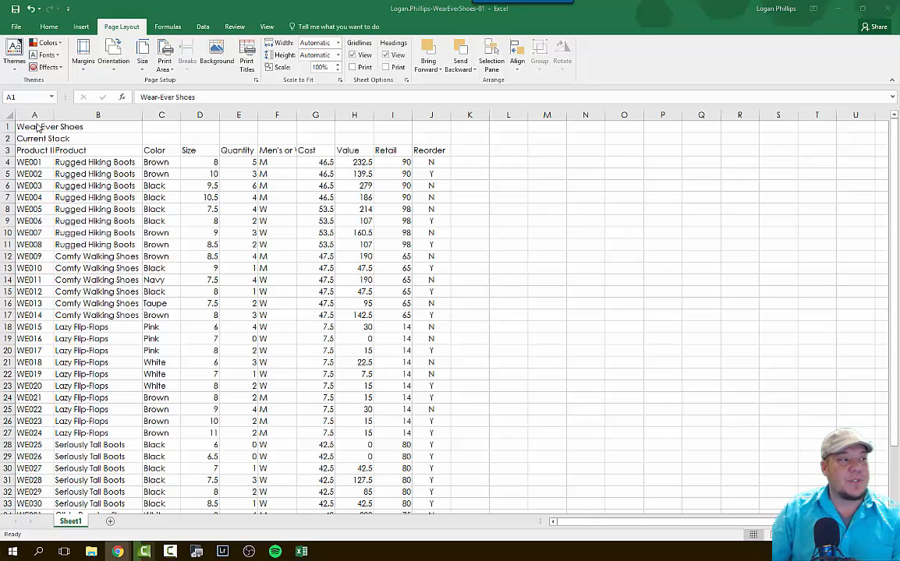
key("alt+Tab")
left_click(164, 126)
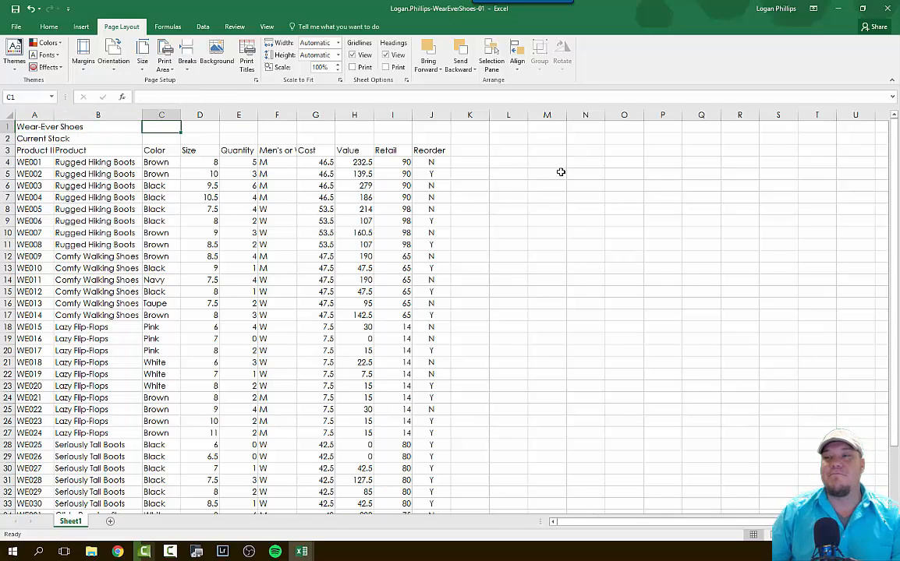
left_click(40, 128)
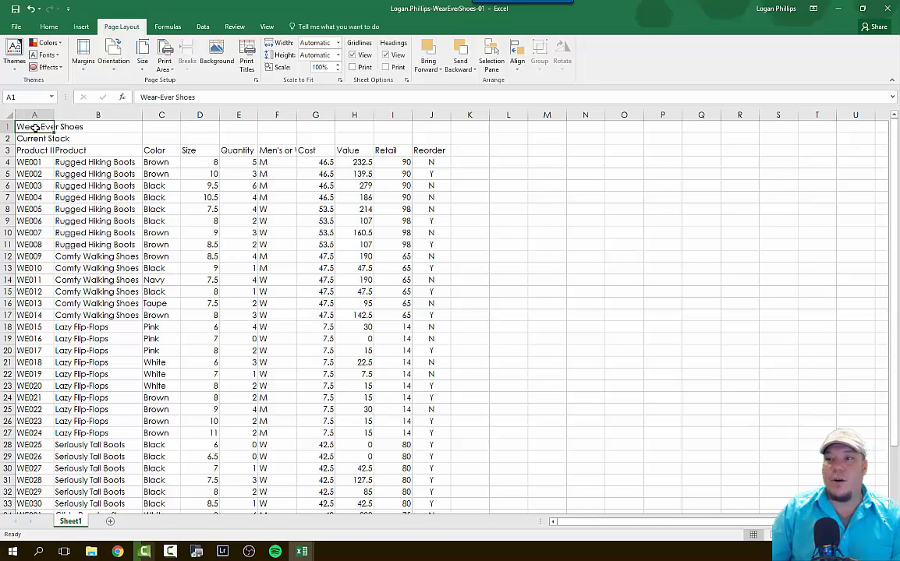
left_click_drag(35, 128, 438, 121)
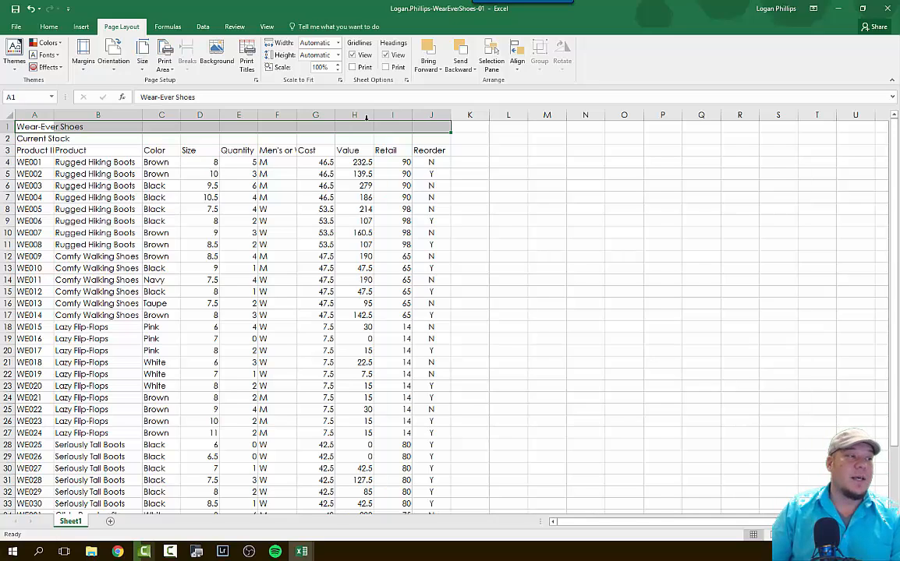
left_click(35, 124)
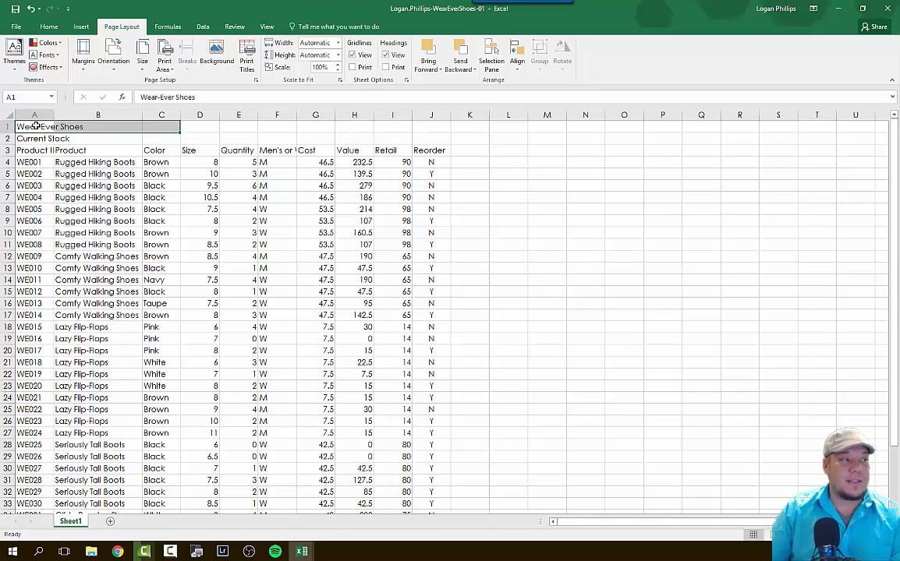
key("shift+Right")
key("shift+Right")
key("shift+Right")
key("shift+Right")
key("shift+Right")
key("shift+Right")
key("shift+Right")
key("shift+Right")
key("shift+Right")
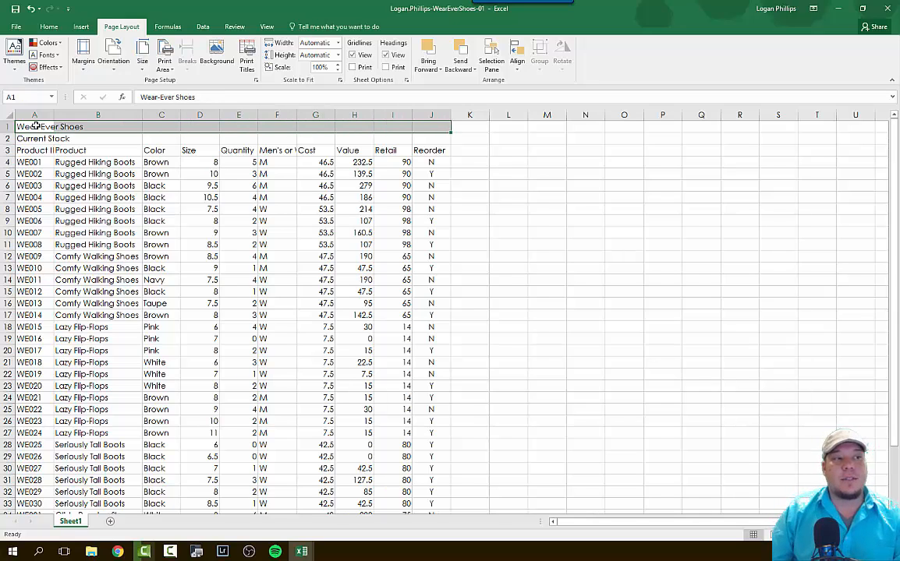
left_click(52, 29)
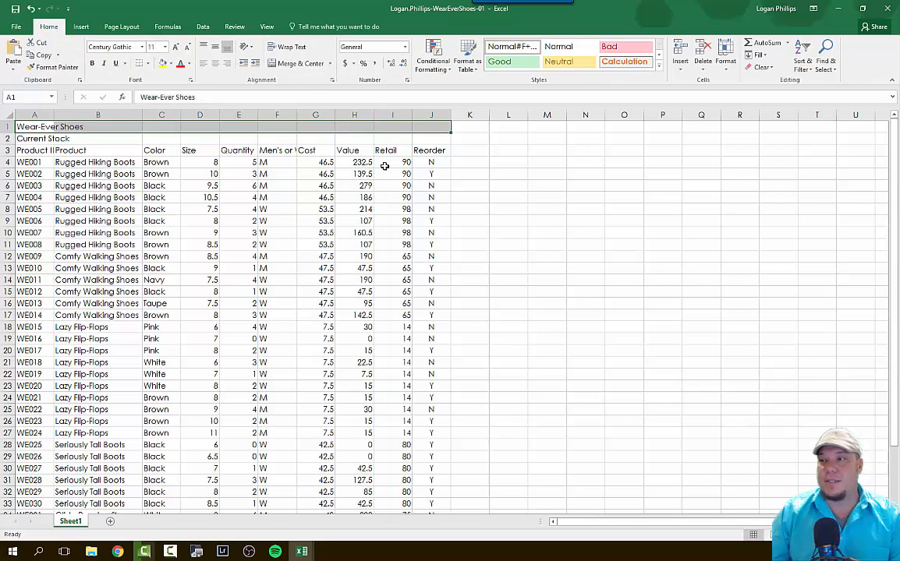
left_click(302, 64)
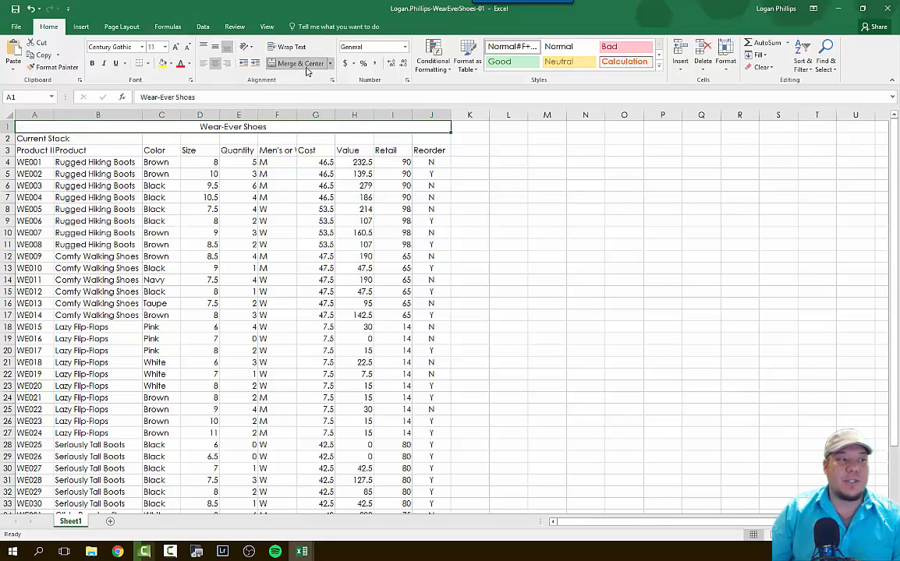
Merge and center the subtitle "Current Stock" across A2:J2
left_click(35, 138)
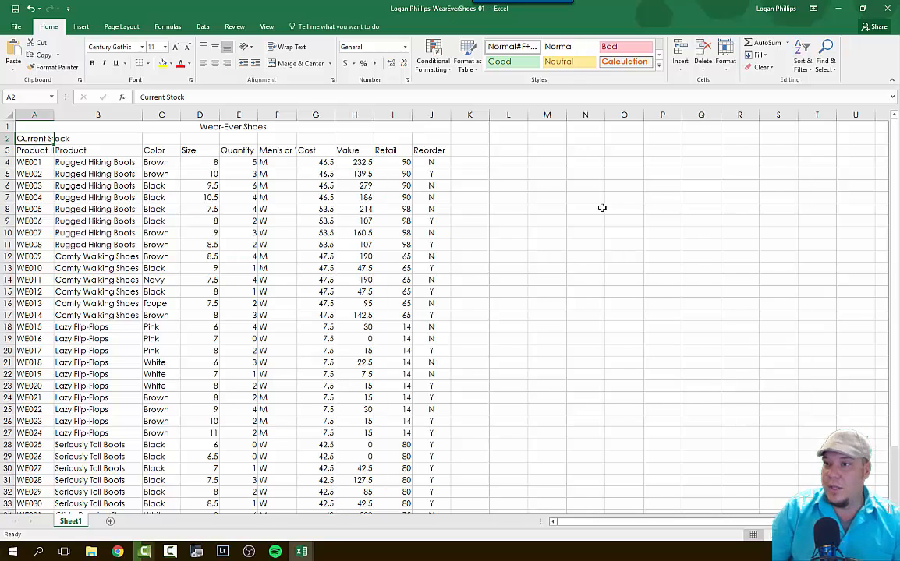
key("shift+Right")
key("shift+Right")
key("shift+Right")
key("shift+Right")
key("shift+Right")
key("shift+Right")
key("shift+Right")
key("shift+Right")
key("shift+Right")
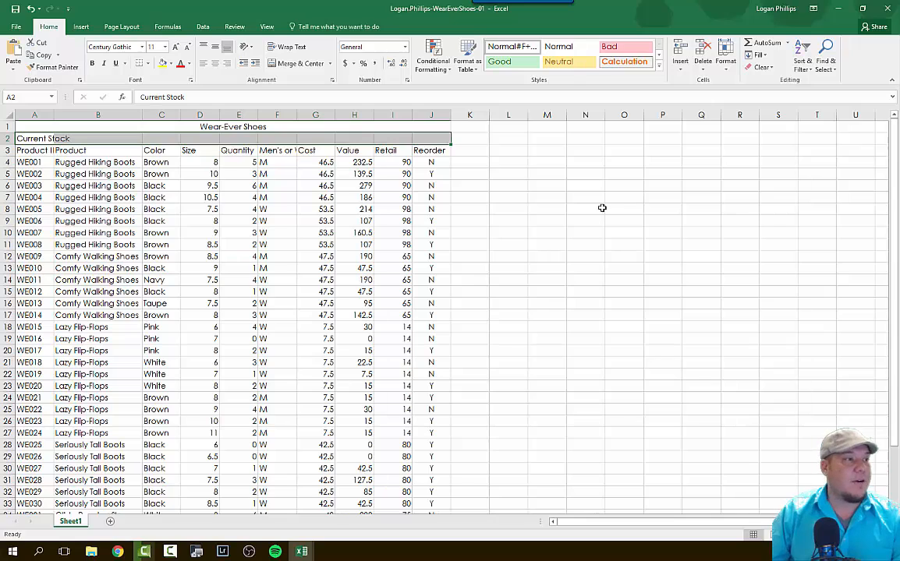
left_click(298, 66)
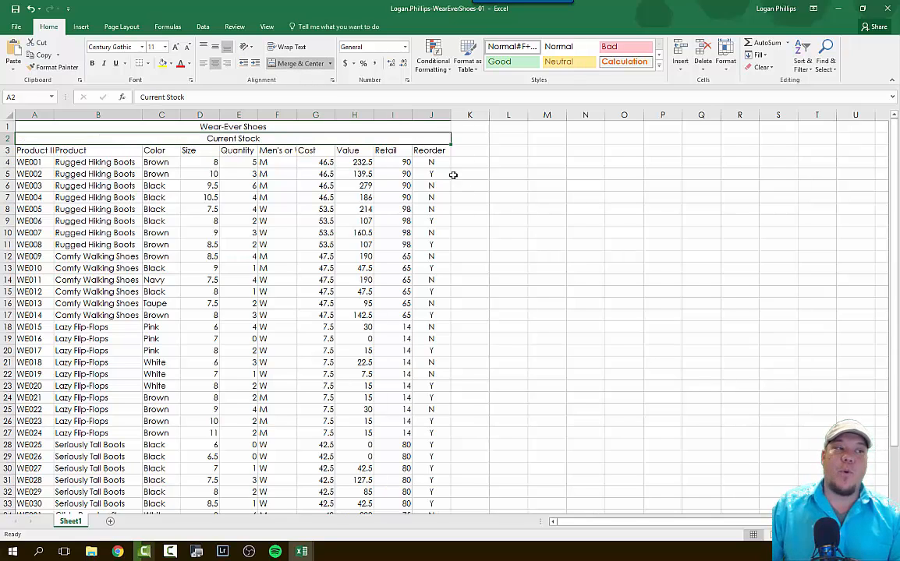
left_click(434, 126)
left_click(432, 138)
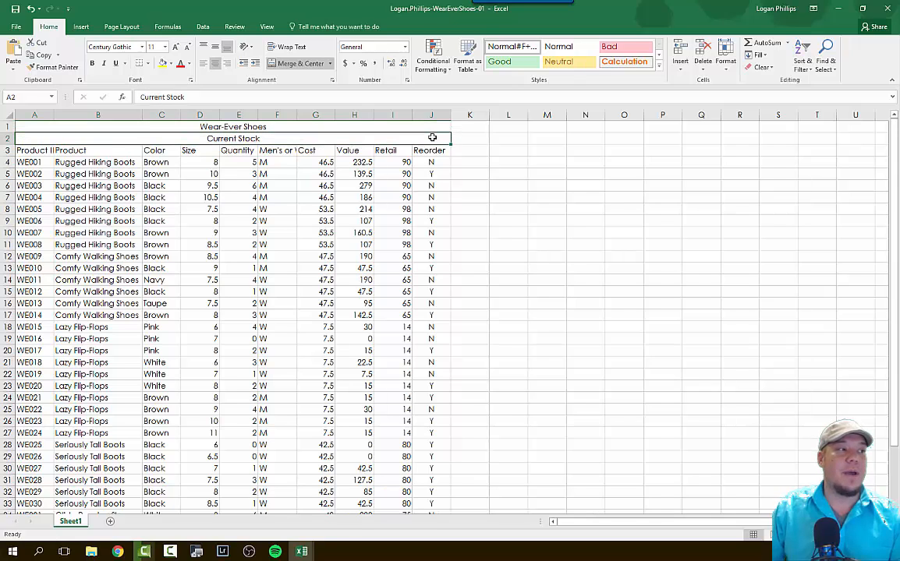
Apply the Title cell style to the merged "Wear-Ever Shoes" heading in A1
left_click(390, 123)
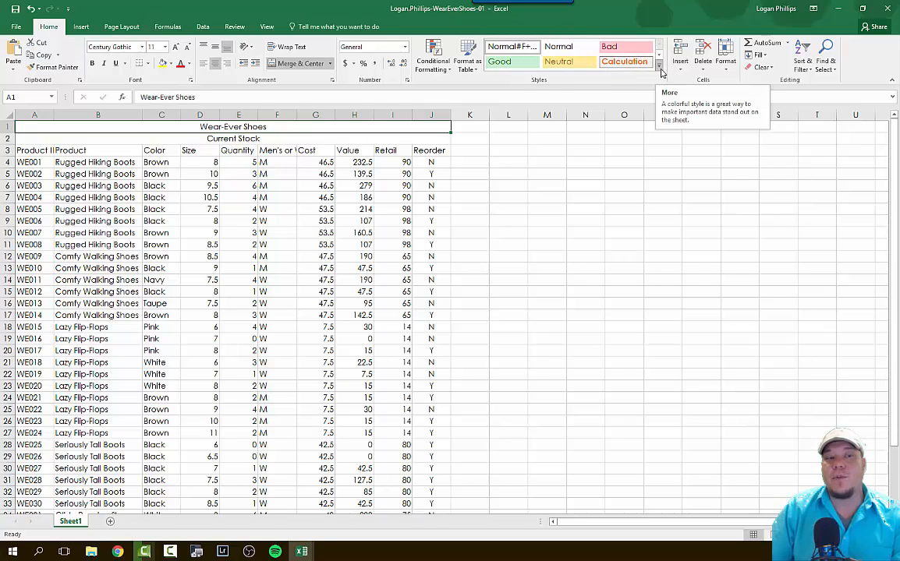
left_click(659, 69)
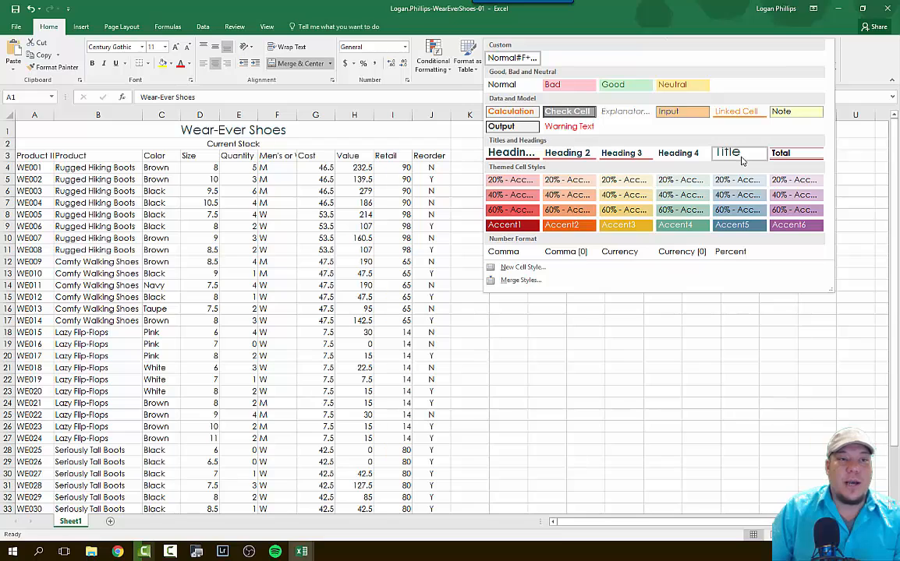
left_click(742, 160)
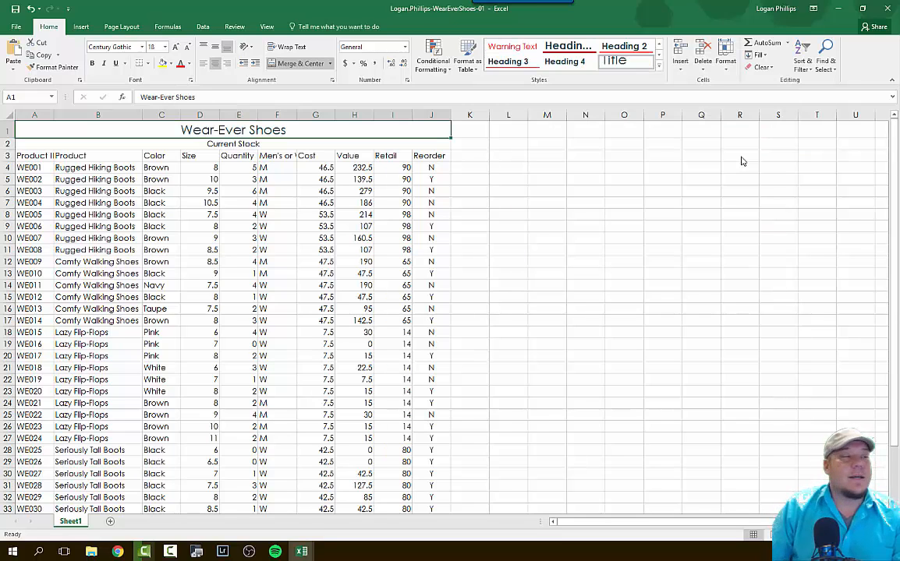
Apply the Heading 4 cell style to "Current Stock" in A2 and increase its font size to 14
left_click(234, 143)
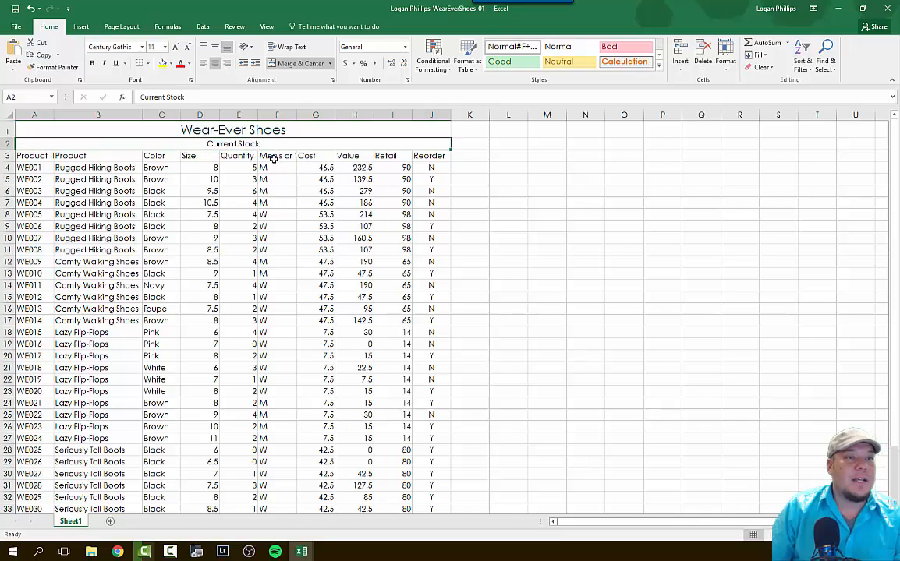
left_click(660, 67)
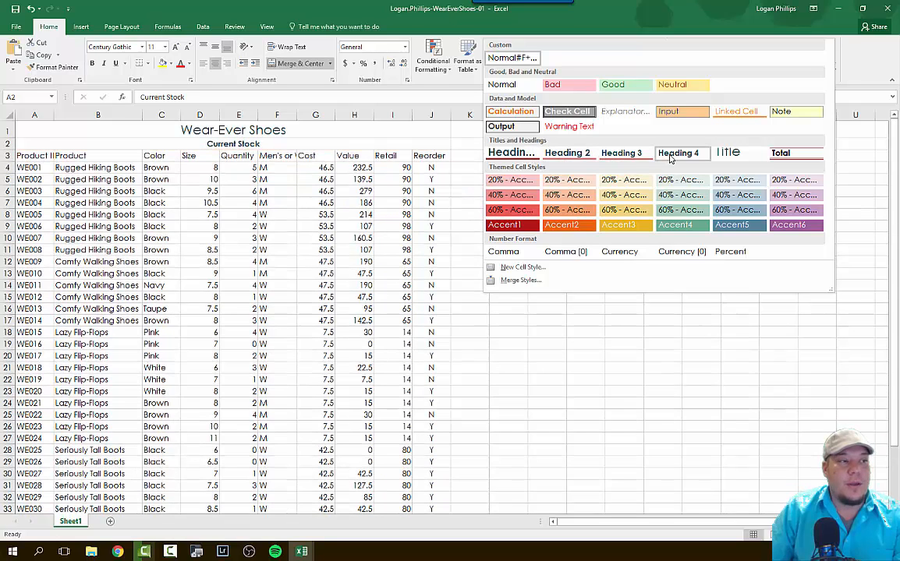
left_click(618, 158)
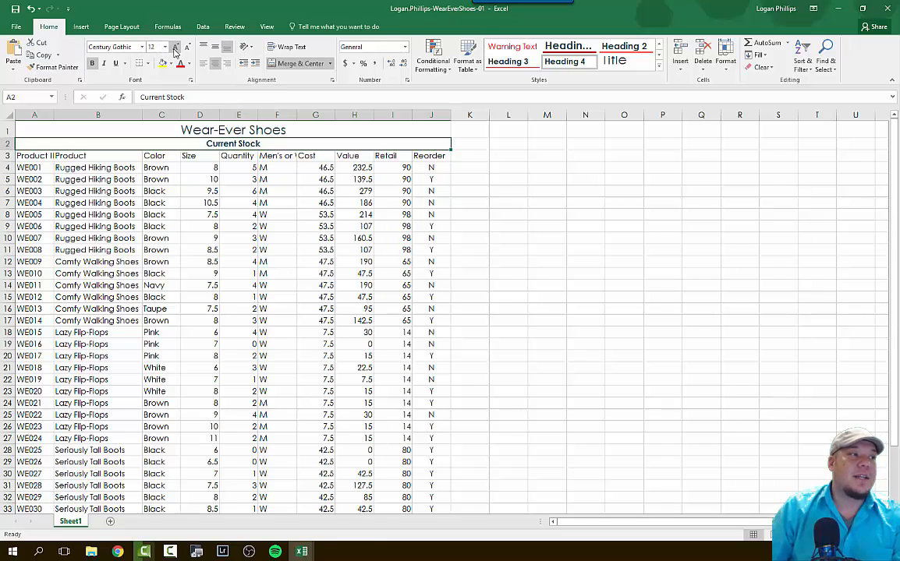
left_click(176, 48)
left_click(175, 48)
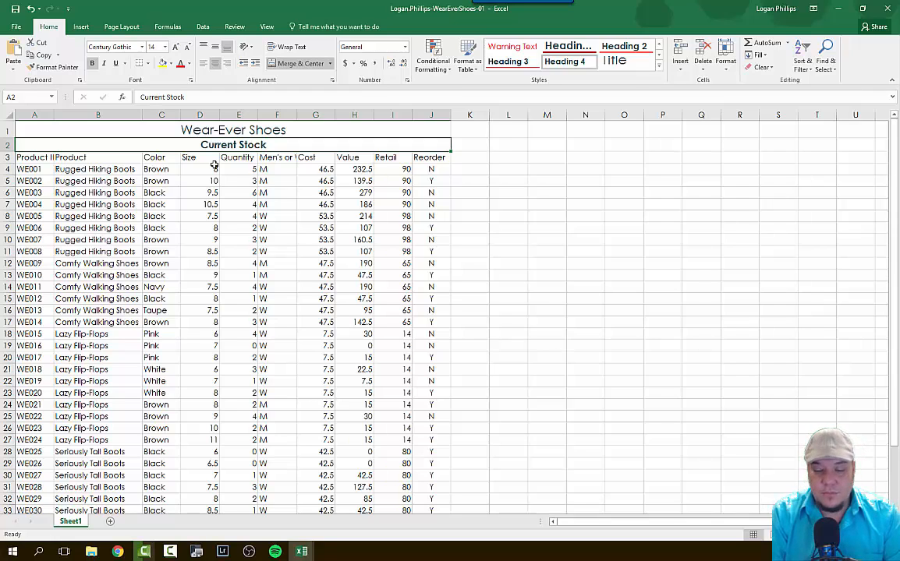
key("Right")
key("Right")
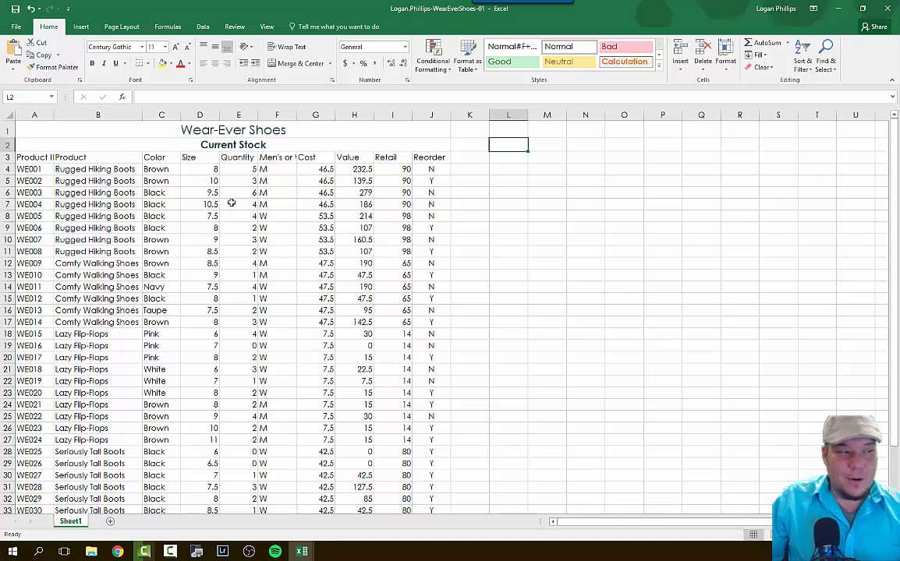
Set the height of rows 1 and 2 to 22
left_click(57, 134)
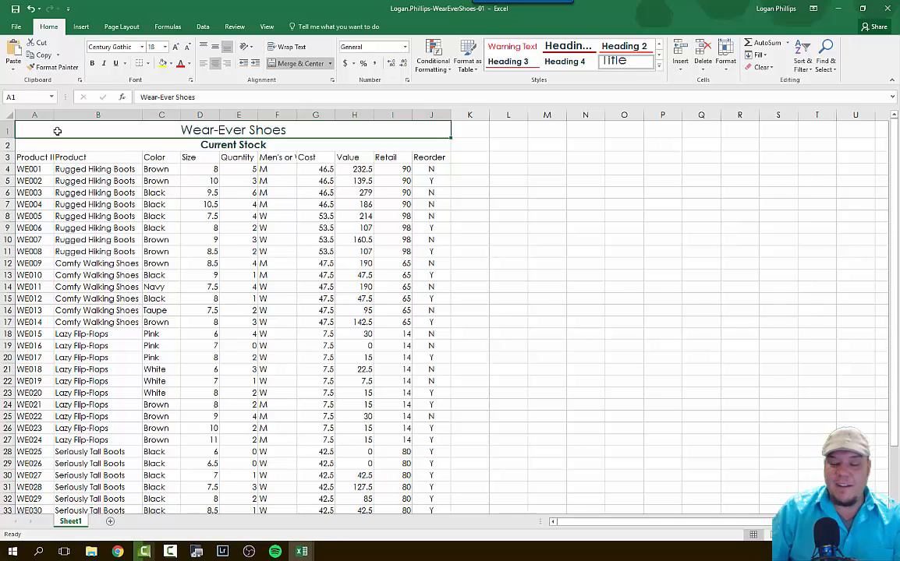
mouse_move(59, 133)
left_mouse_down()
mouse_move(69, 145)
mouse_move(139, 154)
left_mouse_up()
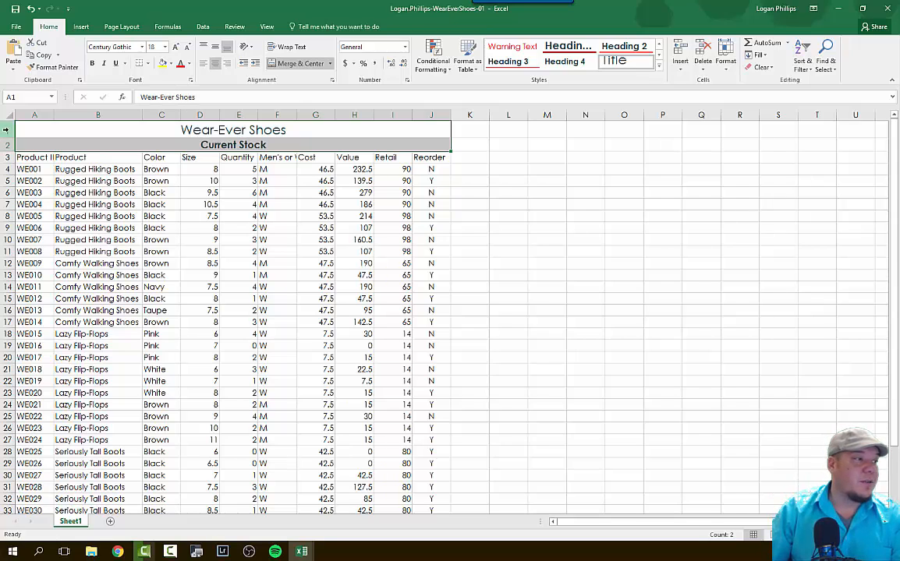
left_click_drag(5, 130, 10, 146)
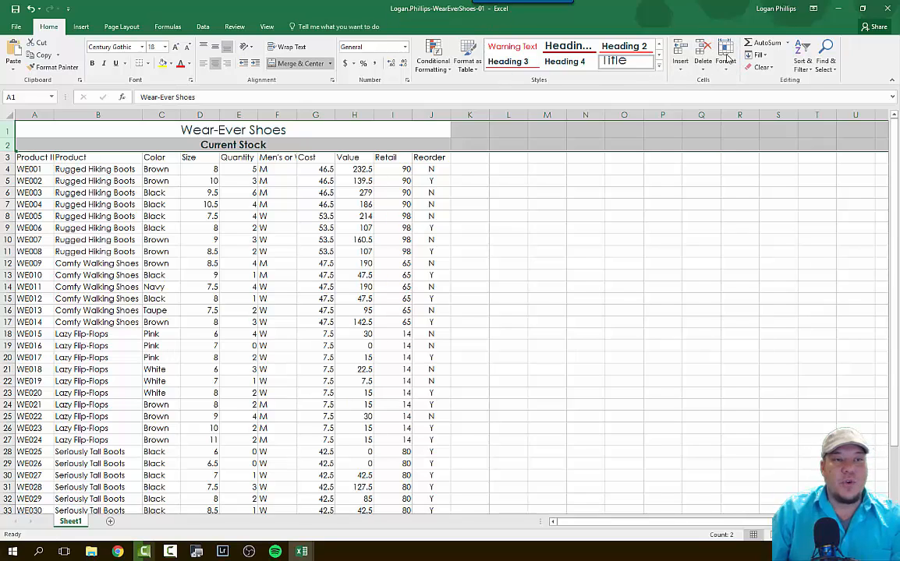
left_click(726, 59)
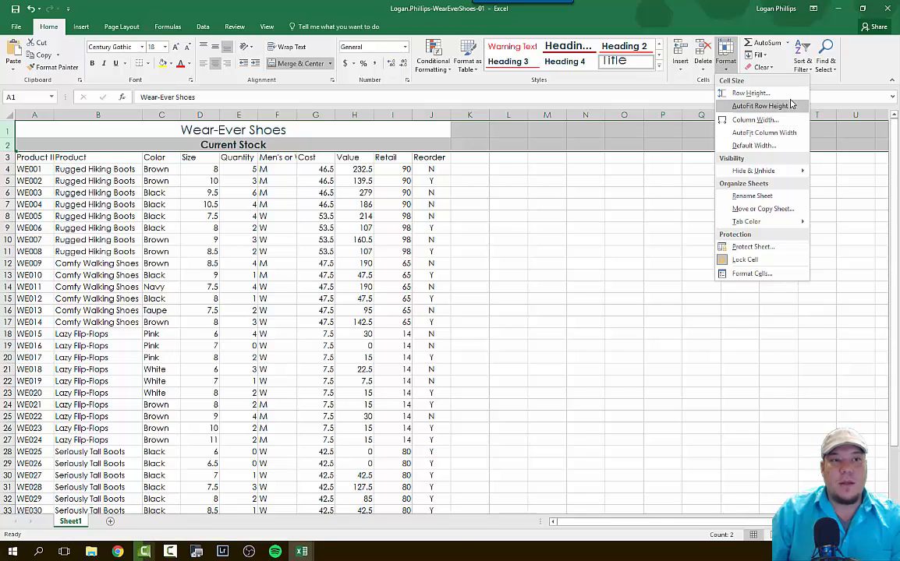
left_click(750, 93)
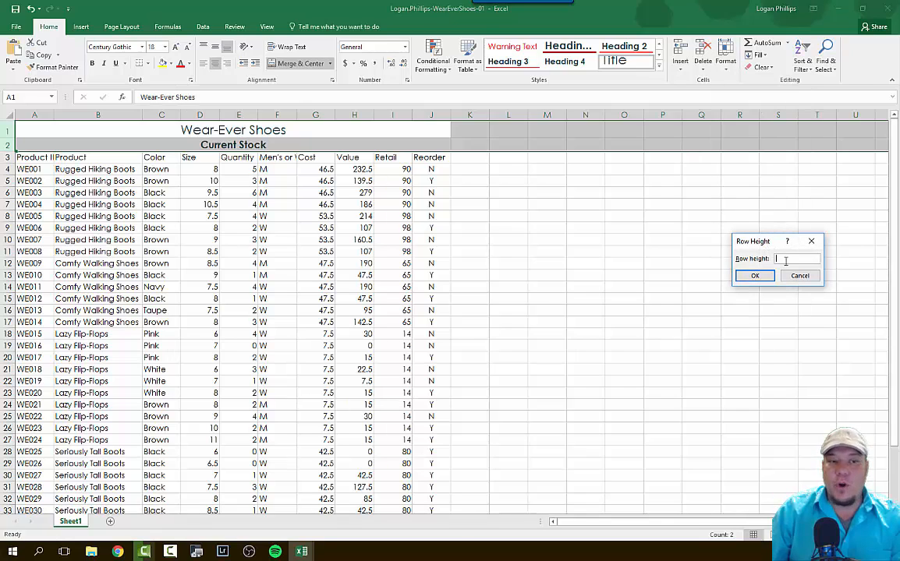
type("22")
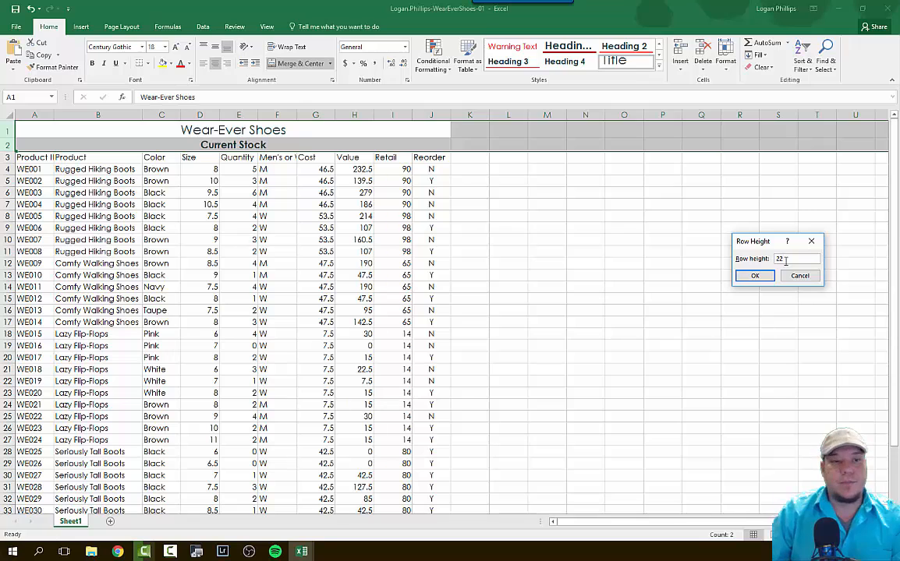
left_click(755, 276)
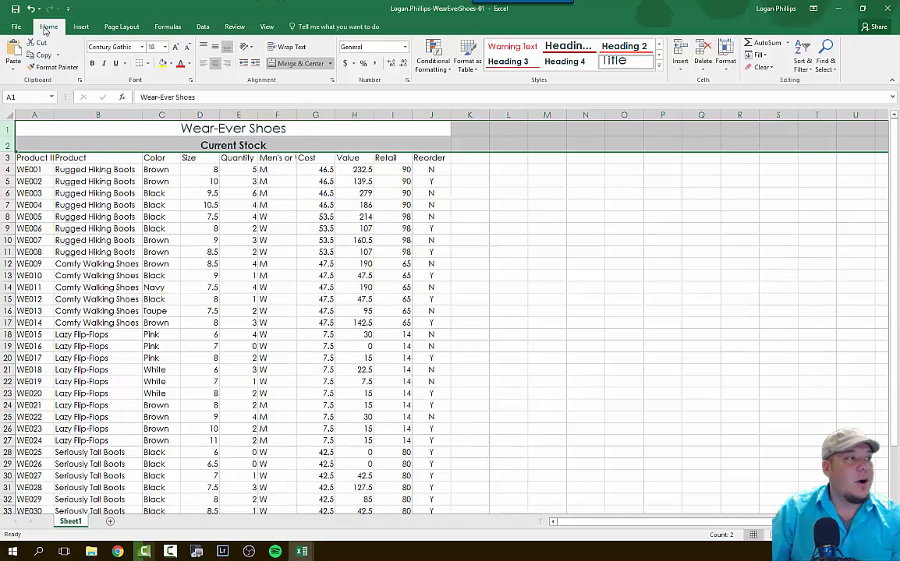
left_click(725, 58)
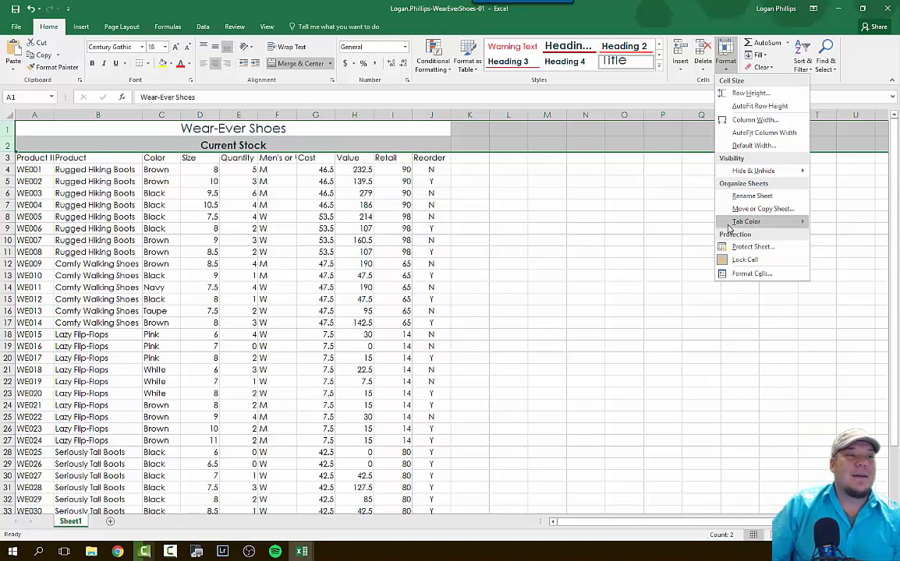
left_click(677, 273)
left_click(633, 275)
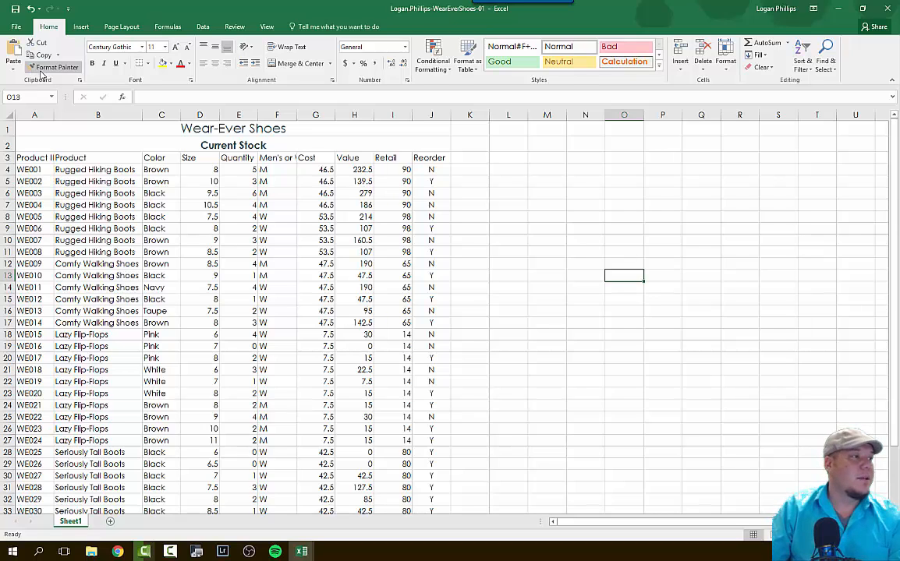
Apply the 40% - Accent3 cell style and bold to the column headings in A3:J3
left_click(31, 158)
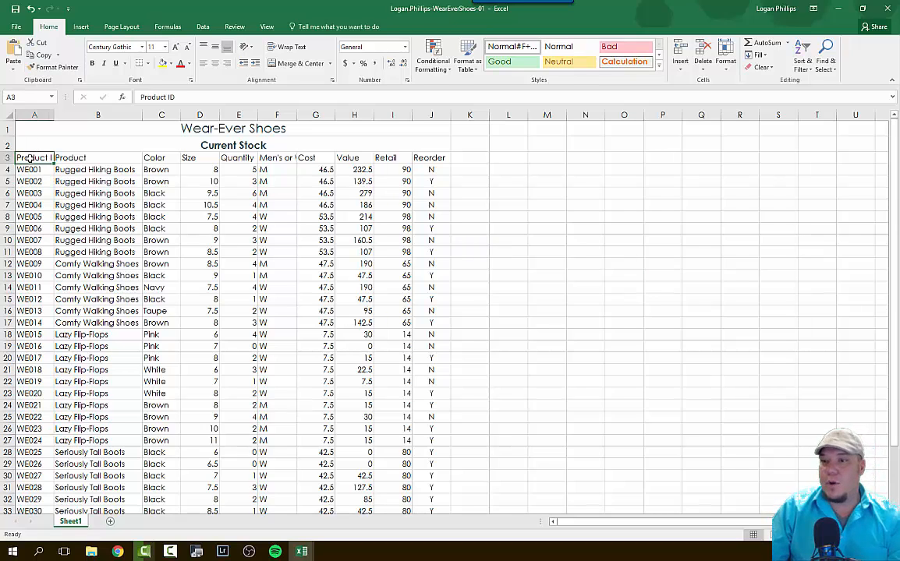
key("shift+Right")
key("shift+Right")
key("shift+Right")
key("shift+Right")
key("shift+Right")
key("shift+Right")
key("shift+Right")
key("shift+Right")
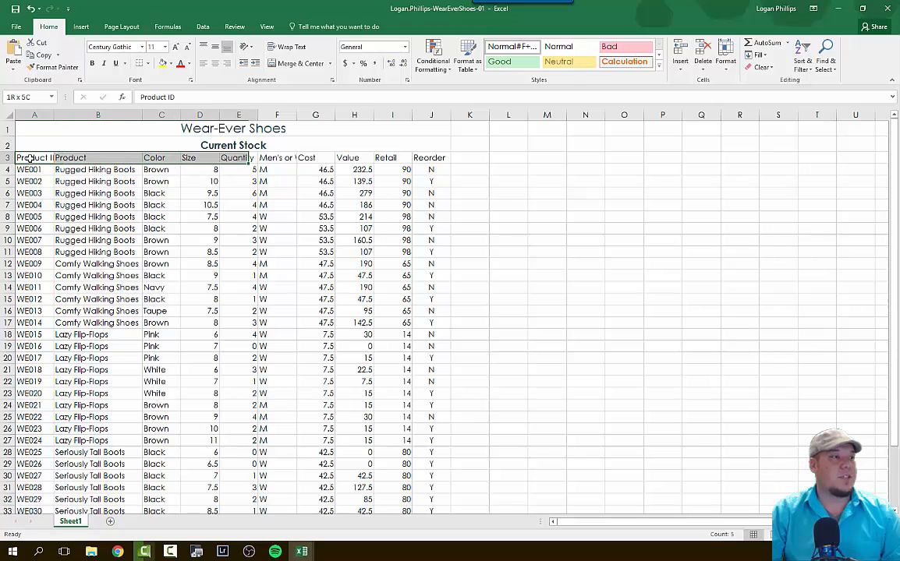
key("shift+Right")
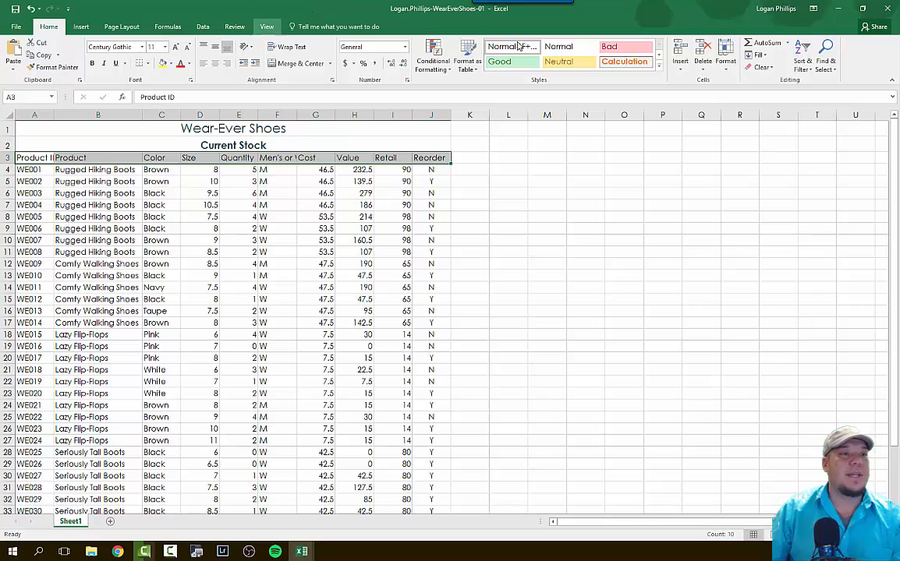
left_click(659, 67)
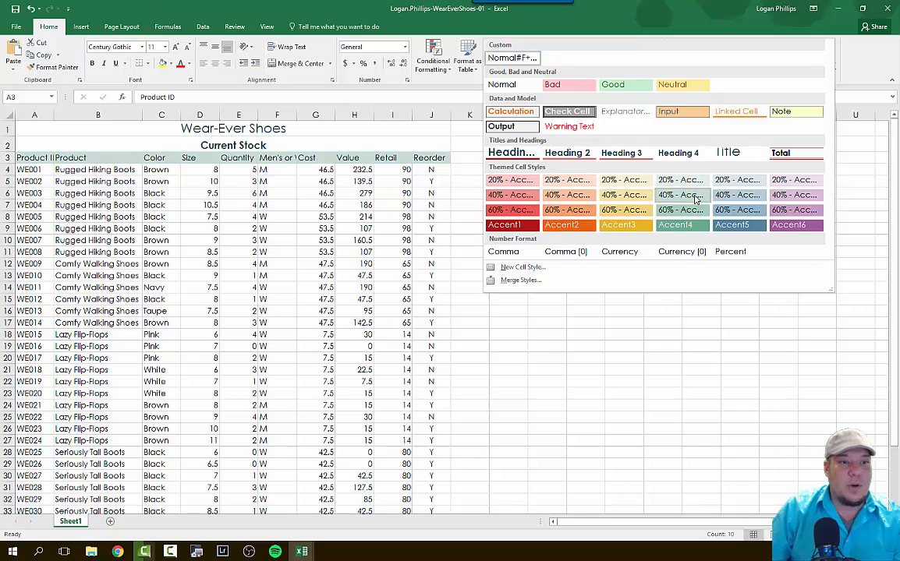
left_click(624, 200)
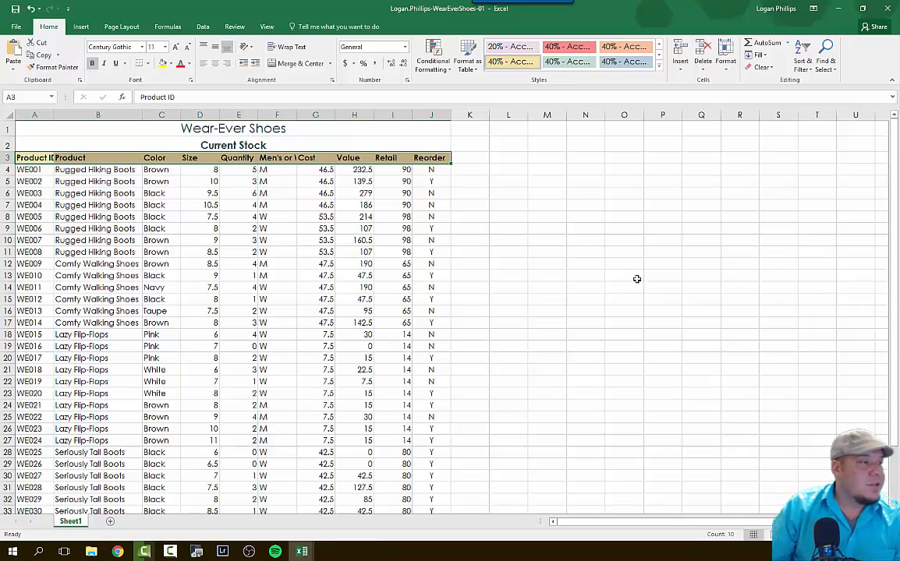
Set the height of the column heading row 3 to 21
left_click(6, 158)
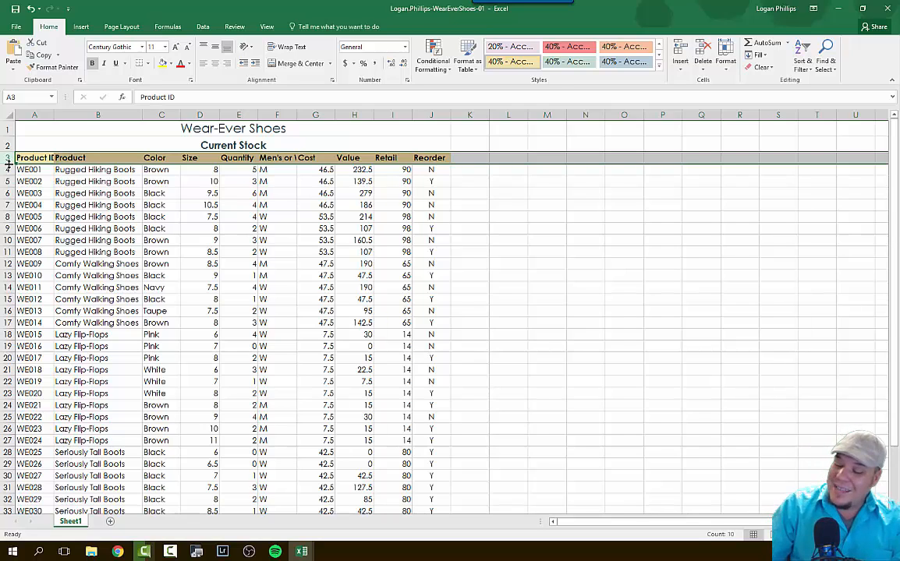
left_click_drag(8, 163, 8, 163)
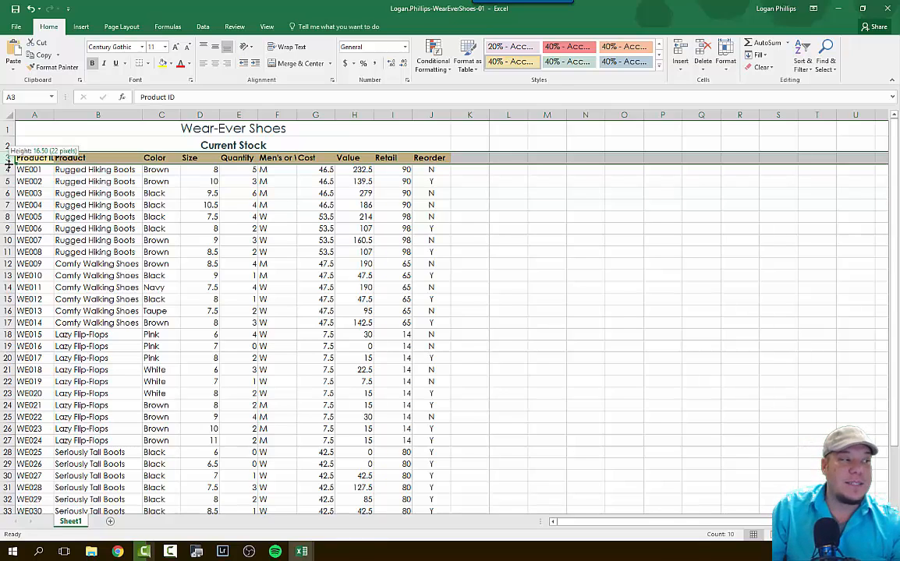
left_click_drag(7, 163, 8, 163)
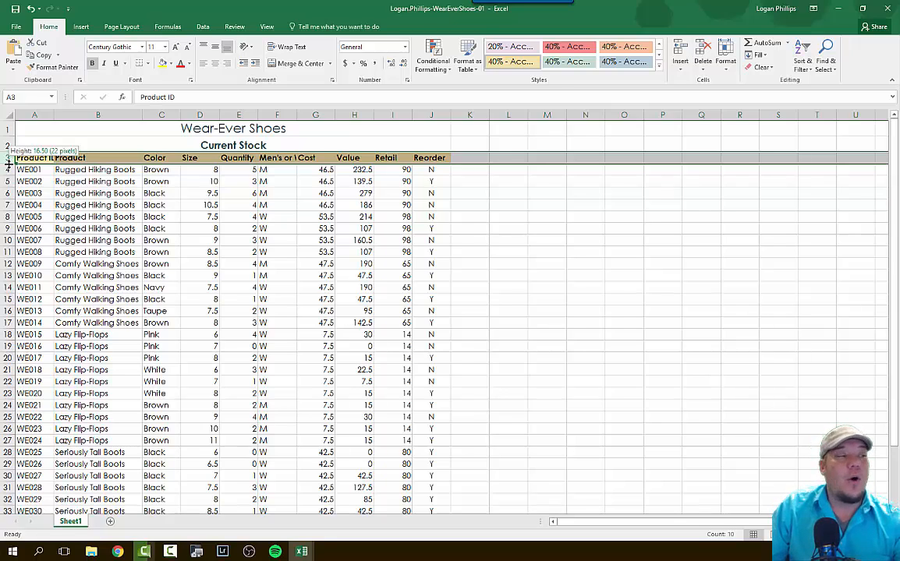
left_click_drag(8, 163, 10, 167)
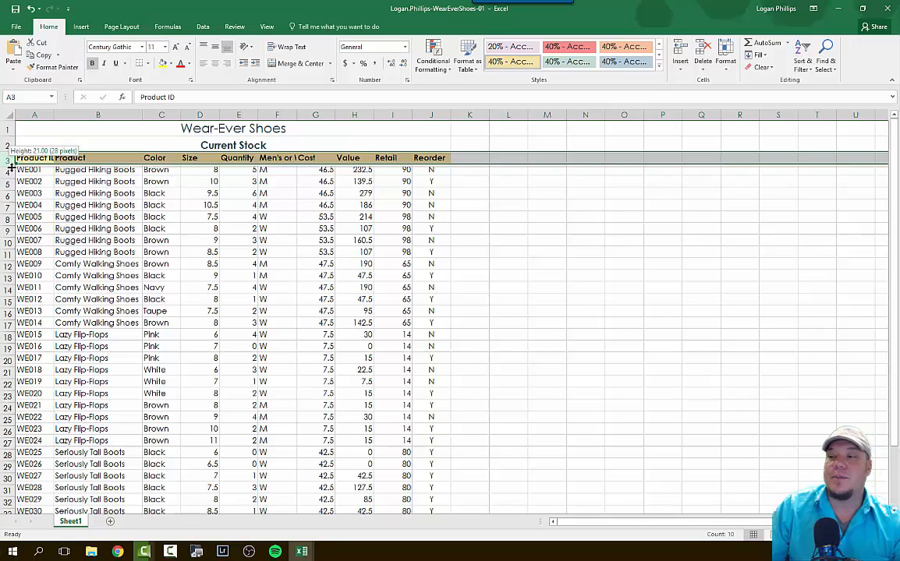
left_click_drag(10, 167, 10, 167)
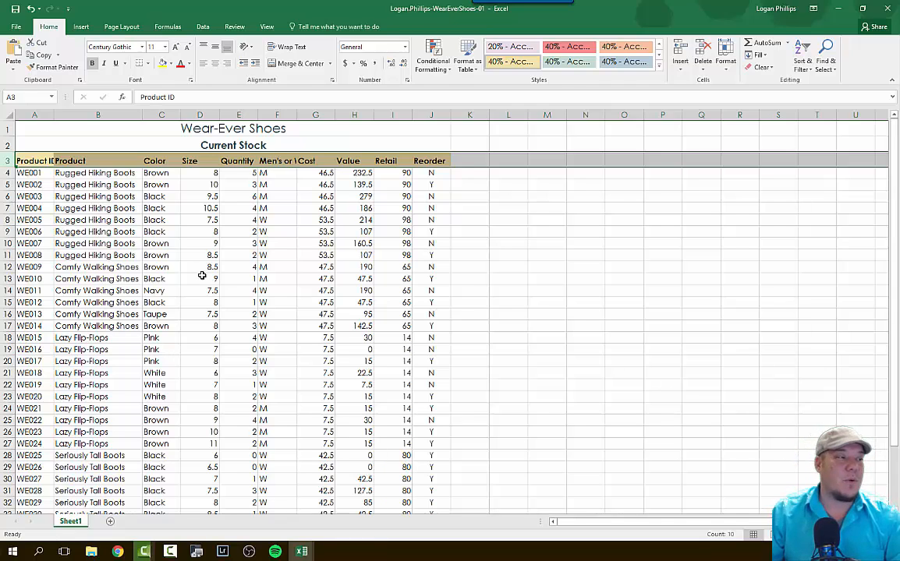
left_click(10, 160)
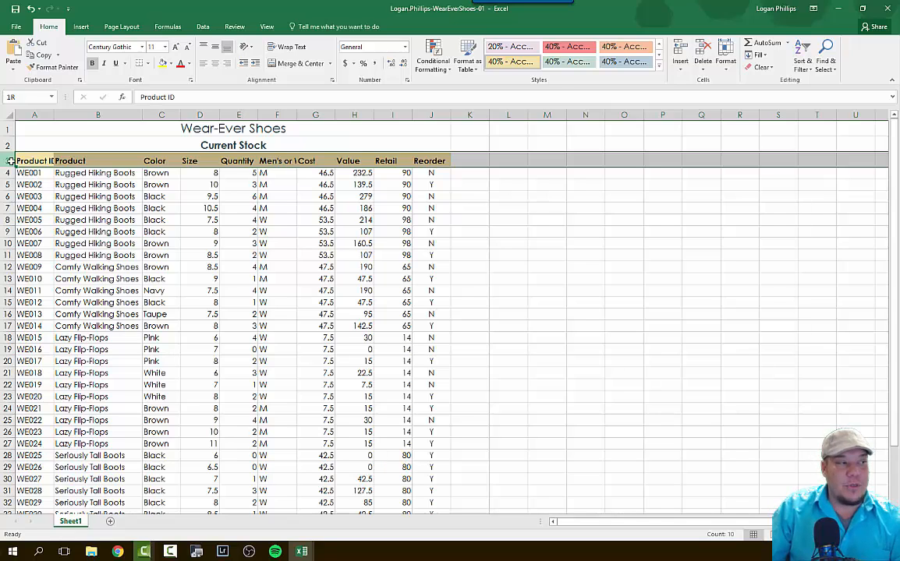
left_click(723, 68)
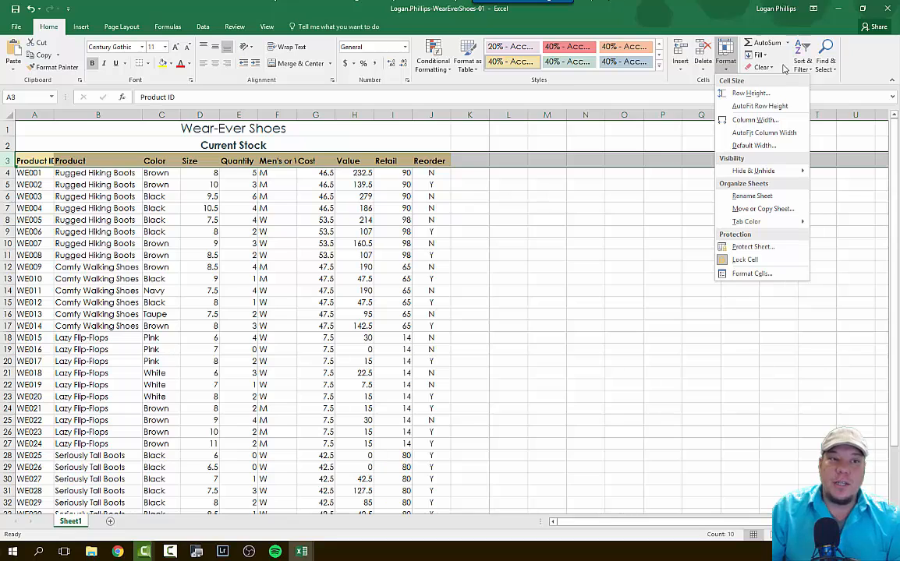
left_click(788, 95)
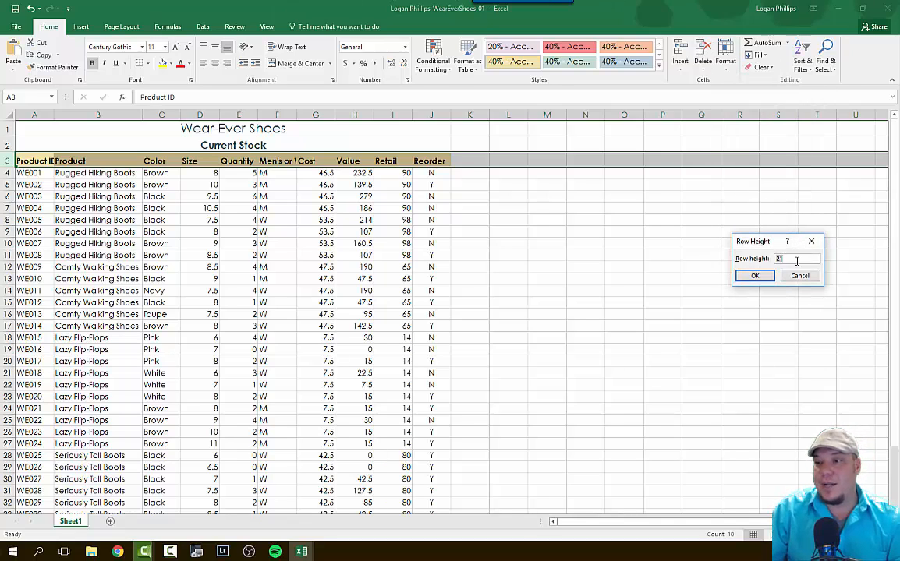
left_click(761, 278)
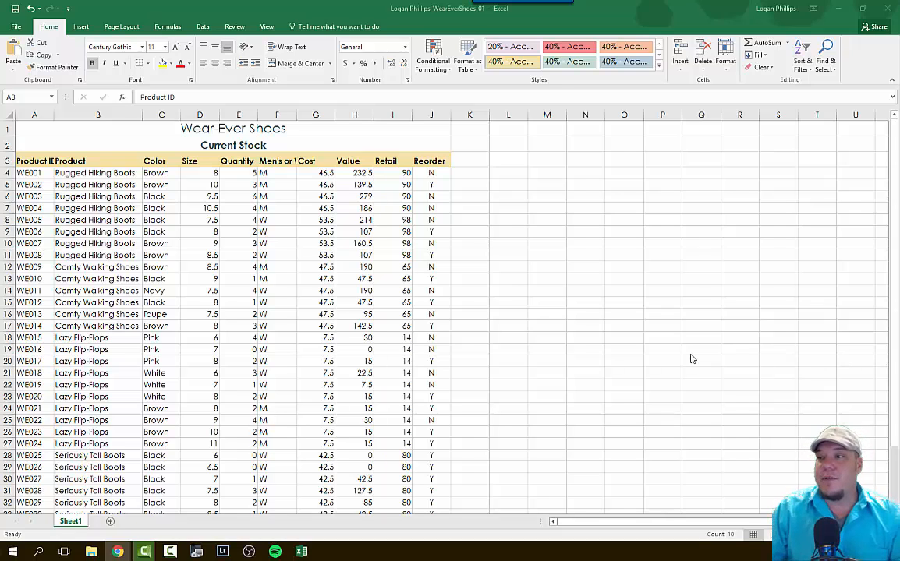
Center the size, quantity and men's or women's data horizontally in cells D4:F39
scroll(154, 398, "down", 6)
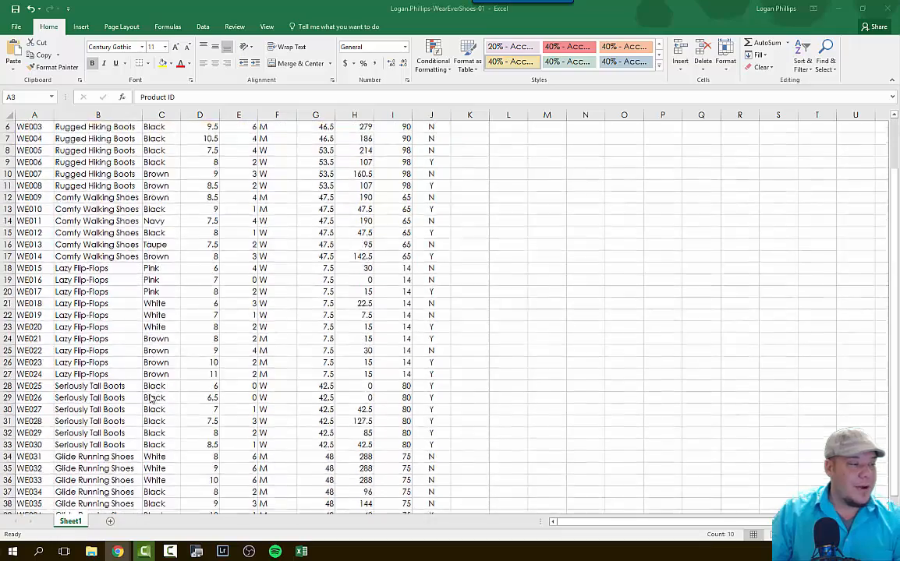
scroll(110, 341, "up", 6)
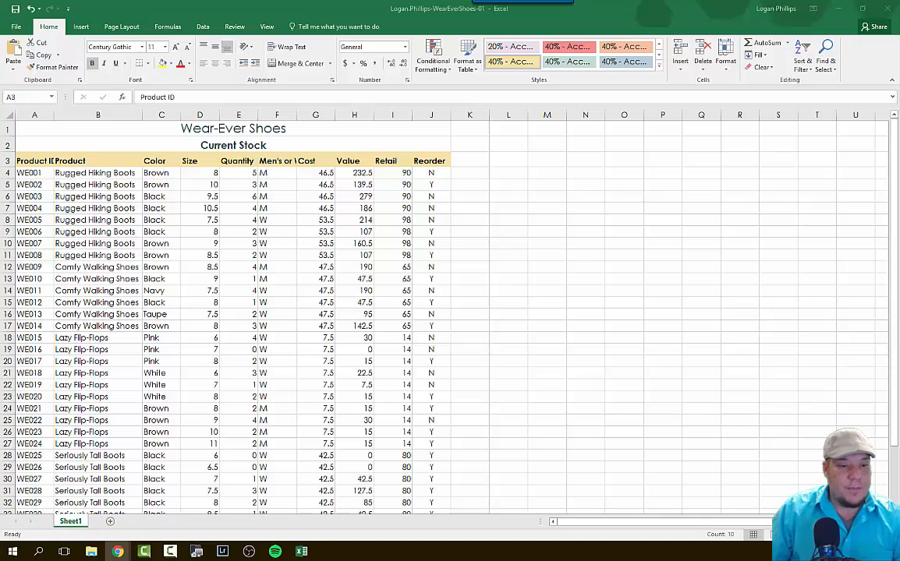
key("alt+Tab")
scroll(461, 383, "down", 3)
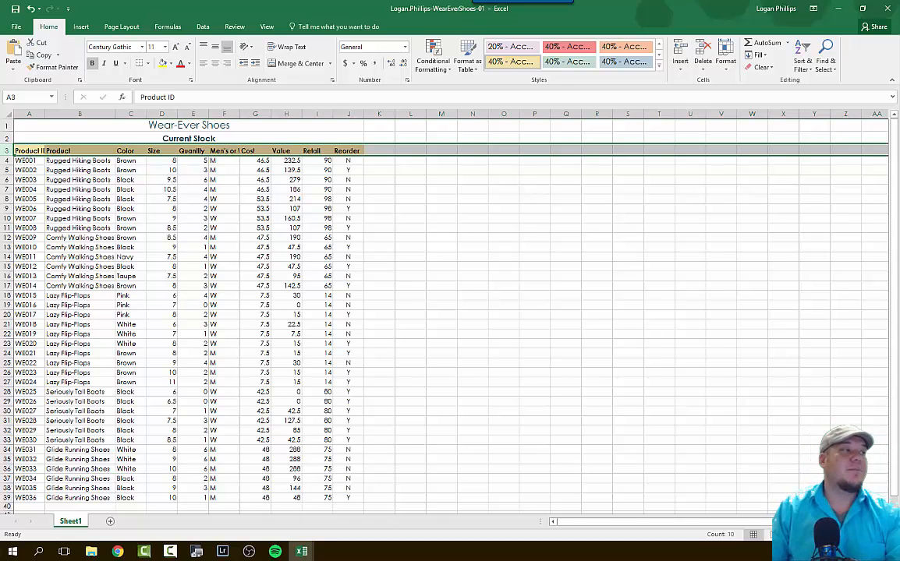
left_click(30, 95)
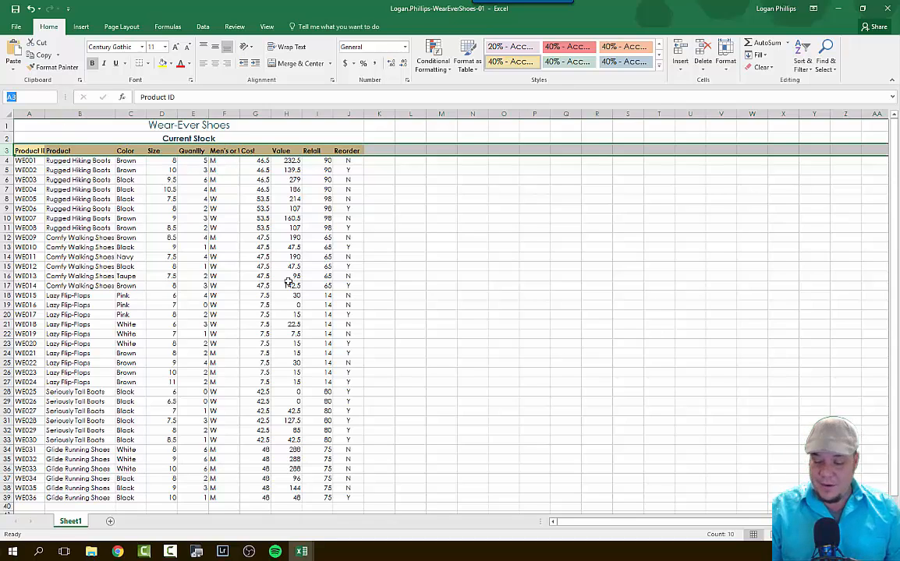
type("D4")
key("Return")
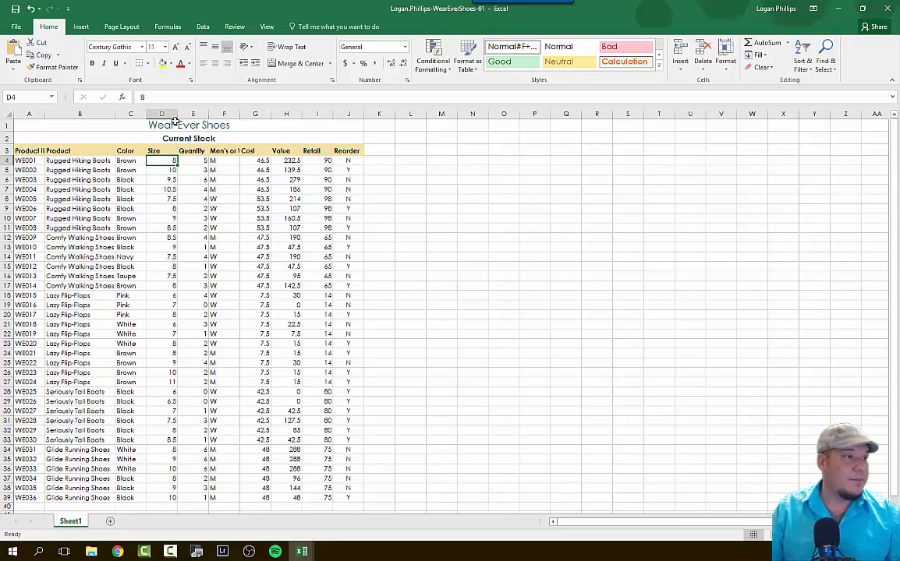
left_click(225, 497, "shift")
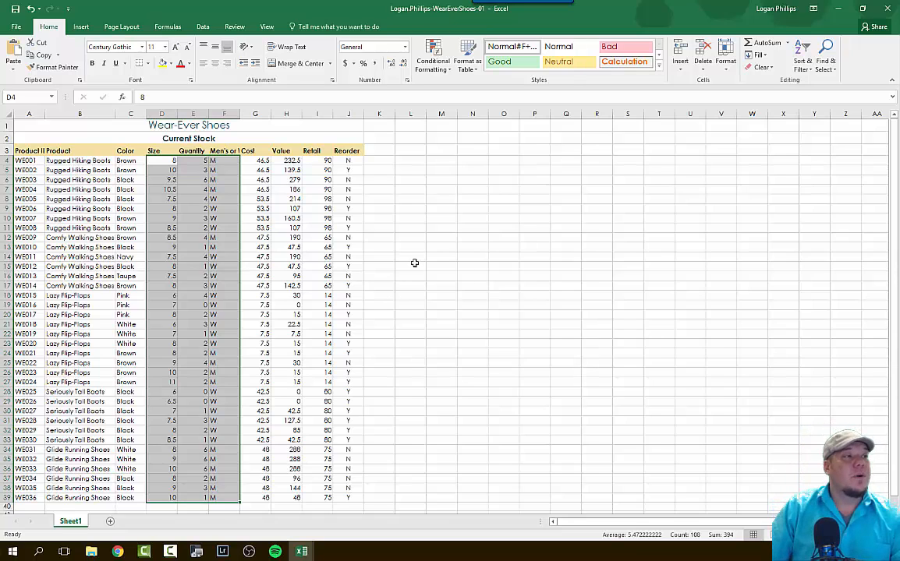
left_click(216, 64)
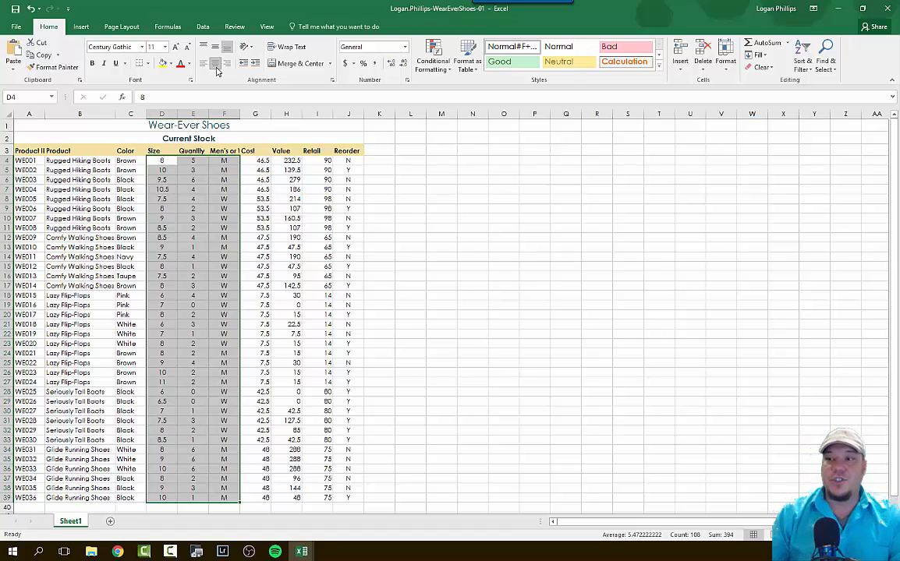
Apply the Accounting number format to the cost and value data in G4:H39
left_click(31, 96)
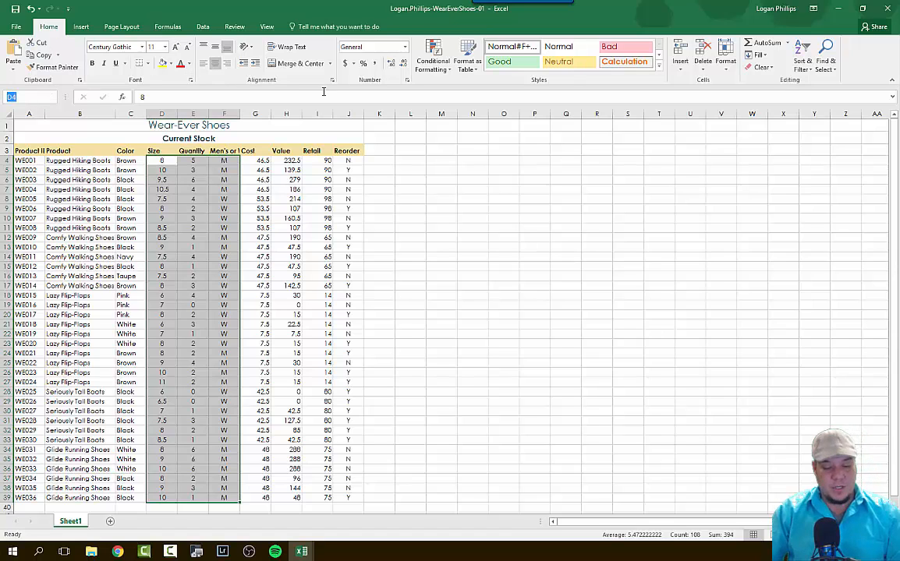
type("G4")
key("Return")
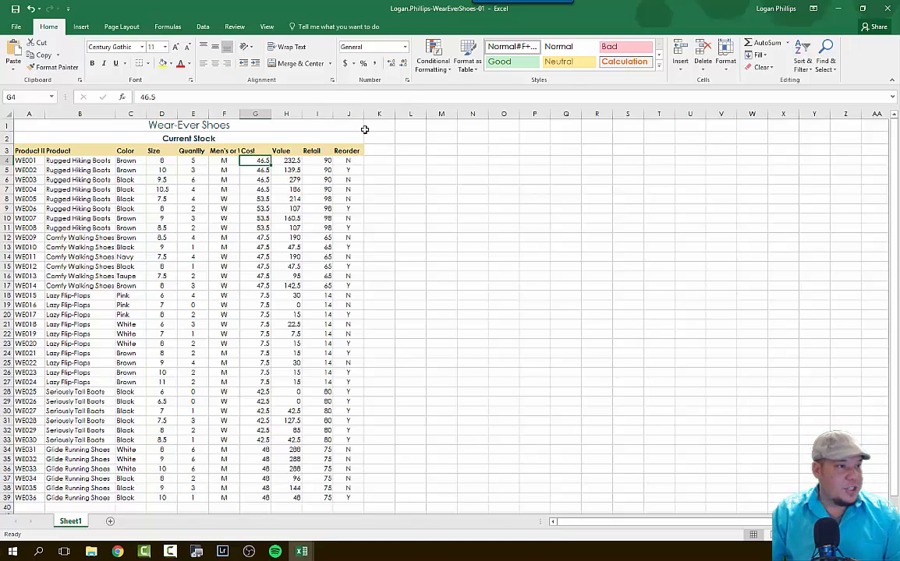
left_click(291, 497, "shift")
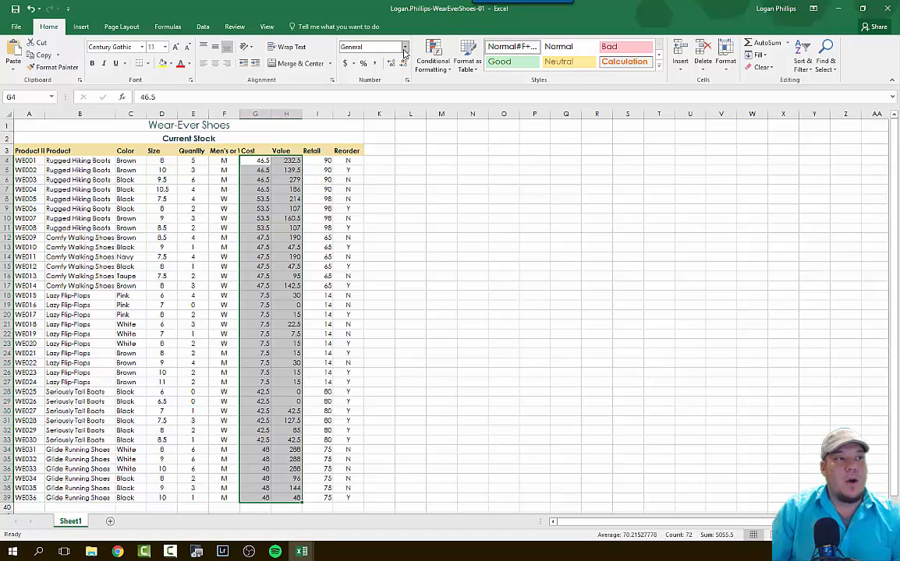
left_click(404, 48)
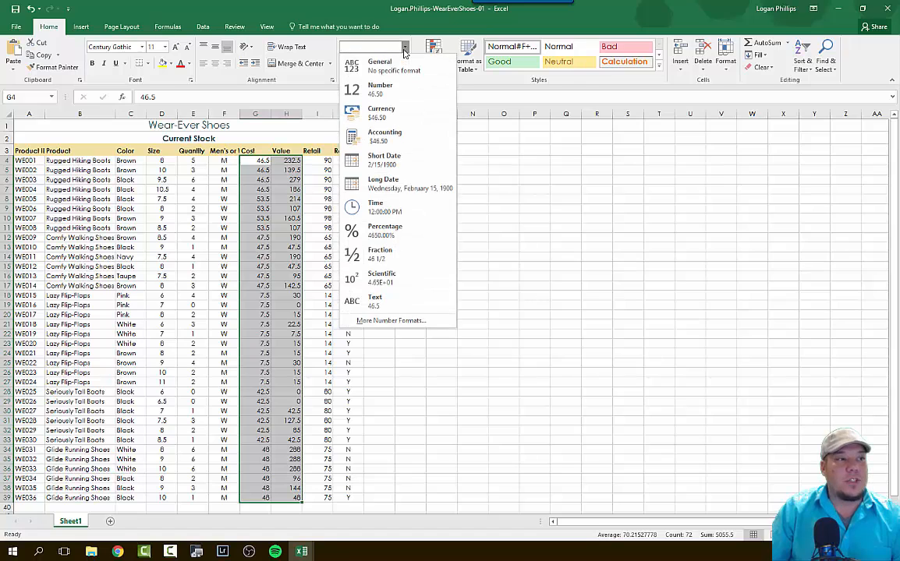
left_click(394, 138)
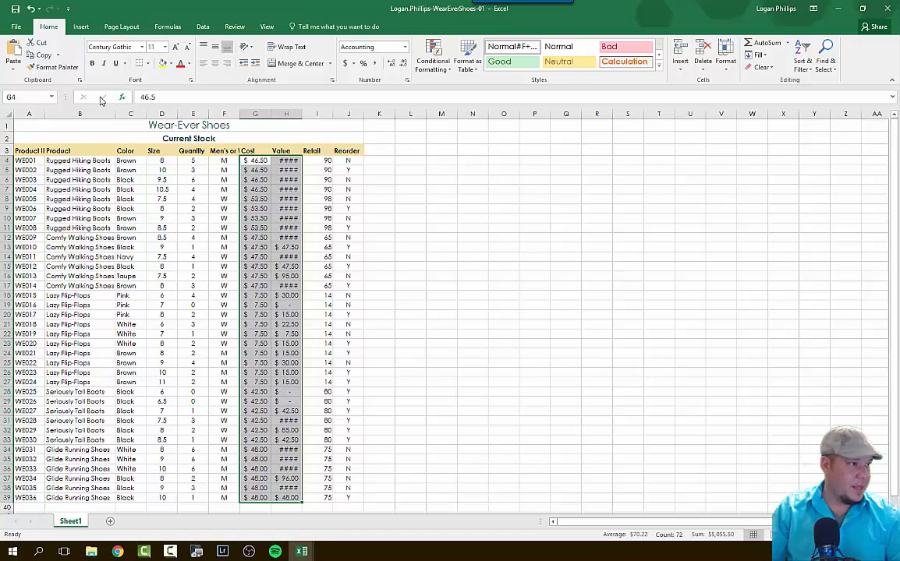
Apply all borders to the inventory table in cells A3:J39
left_click(36, 97)
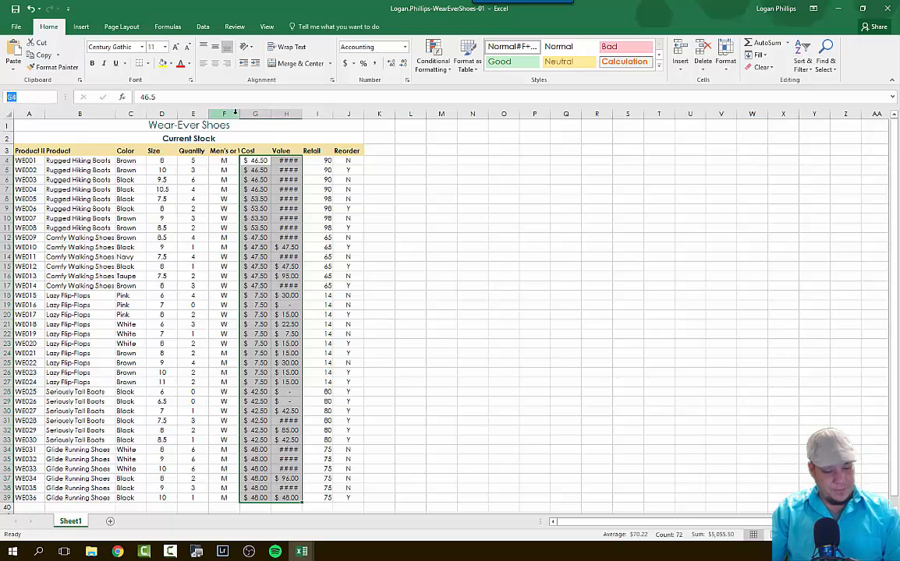
type("A3")
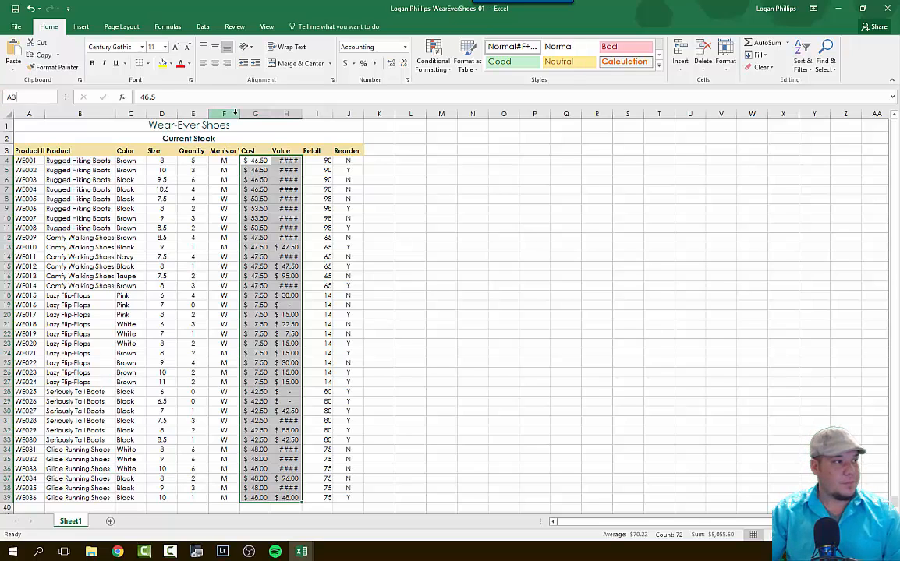
key("Return")
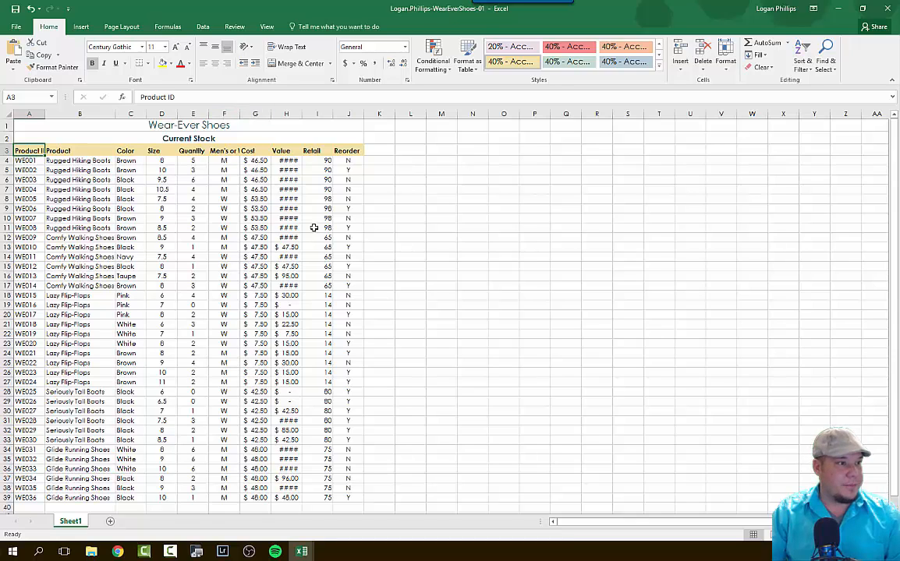
left_click(349, 498, "shift")
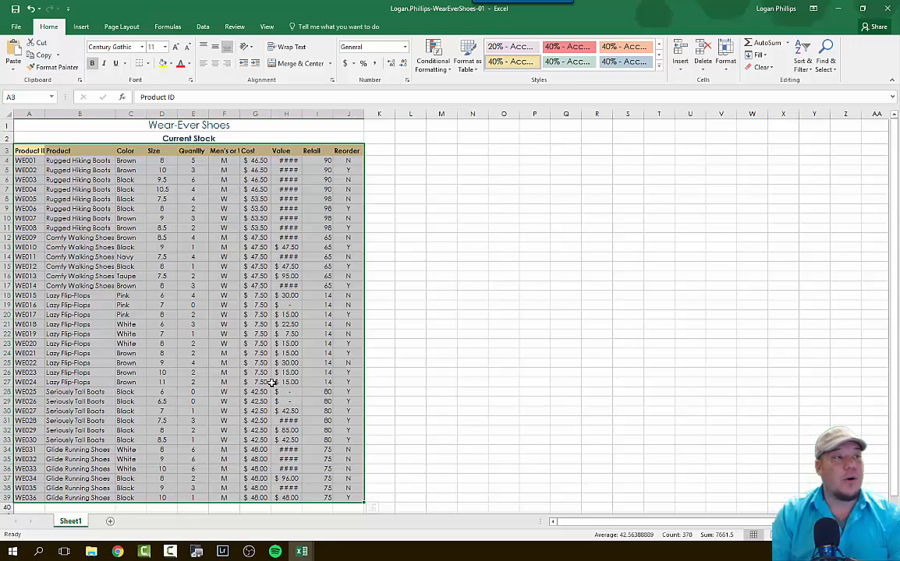
left_click(149, 64)
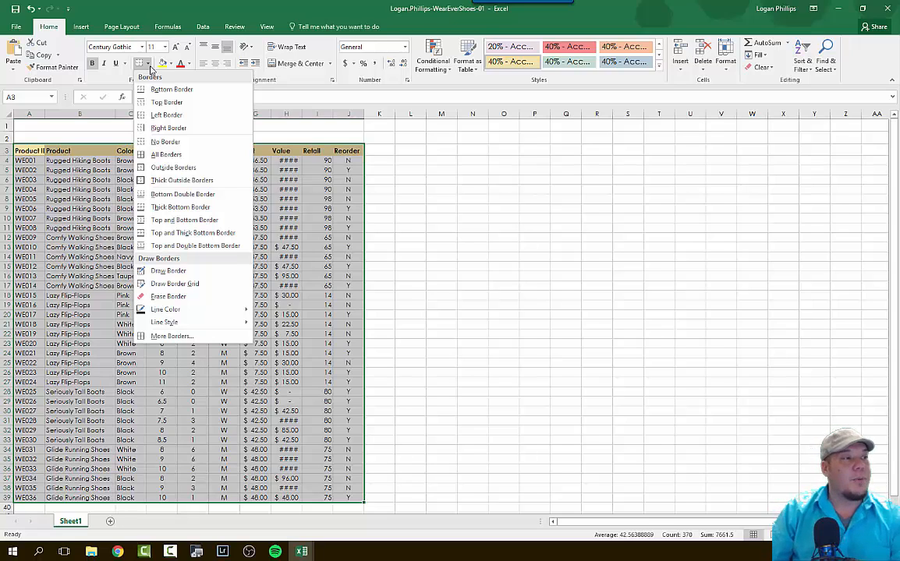
left_click(188, 157)
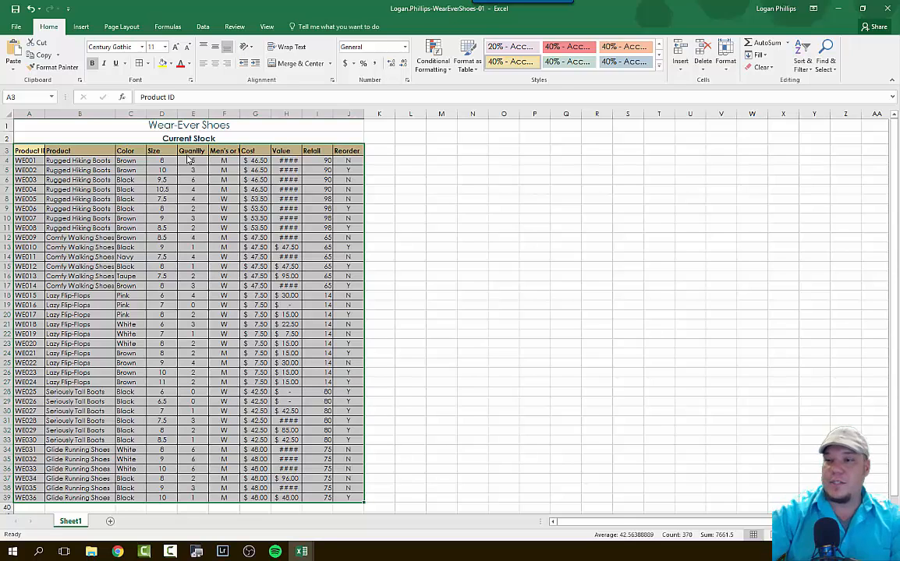
Set the font size of the inventory table in A3:J39 to 12
left_click(175, 47)
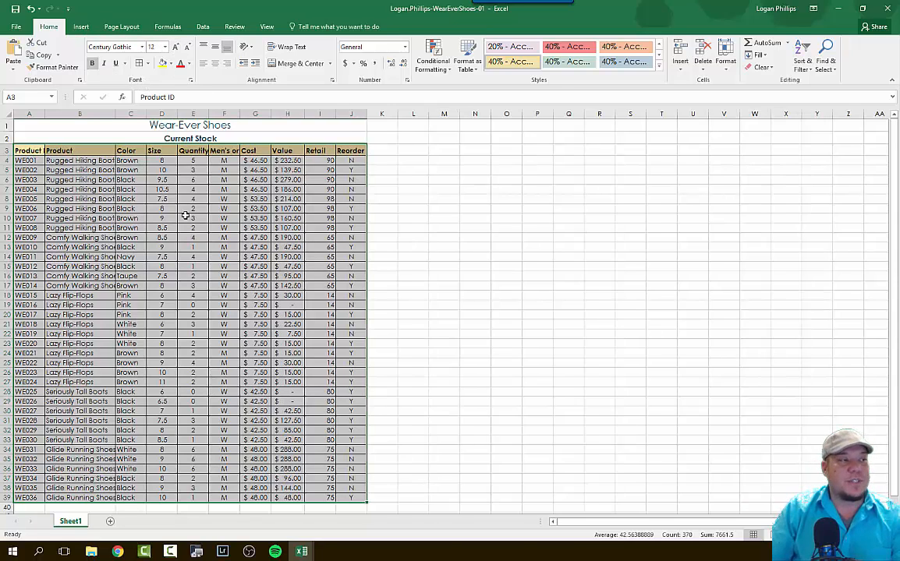
left_click(166, 47)
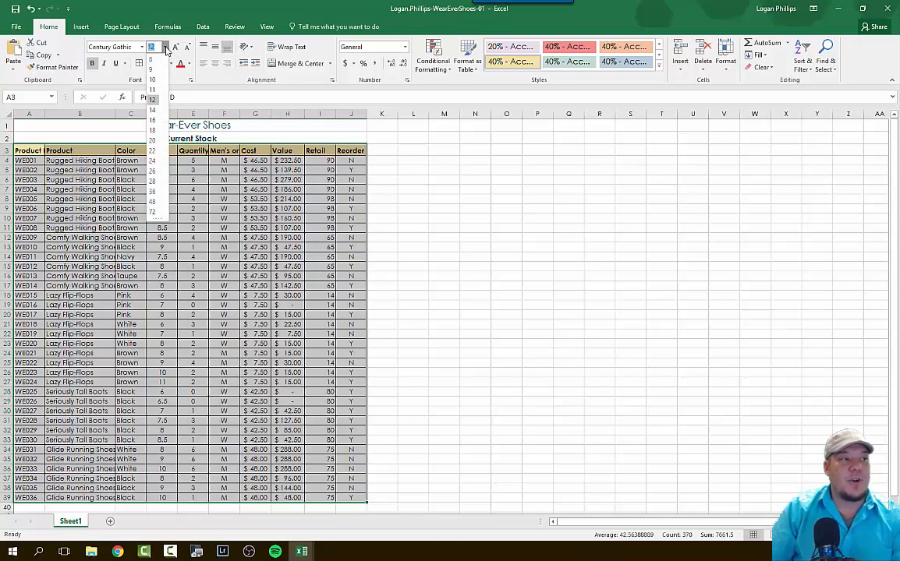
left_click(152, 101)
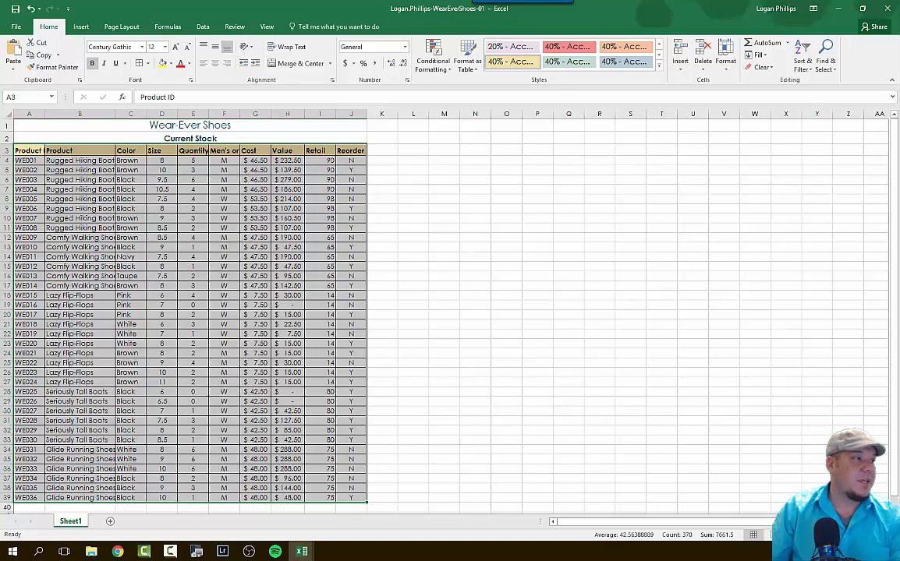
Increase the indent of the product and color data in cells B4:C39 by one level
left_click(34, 97)
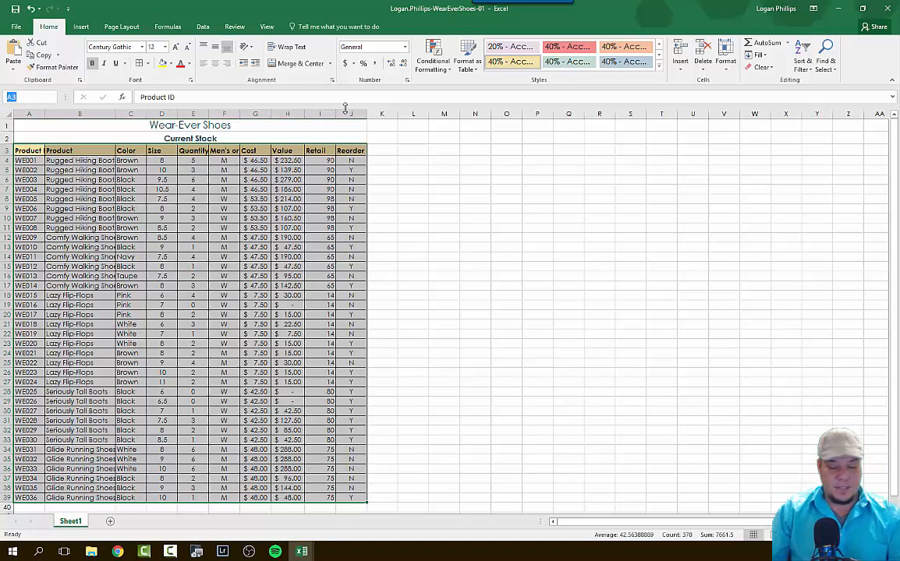
type("B4")
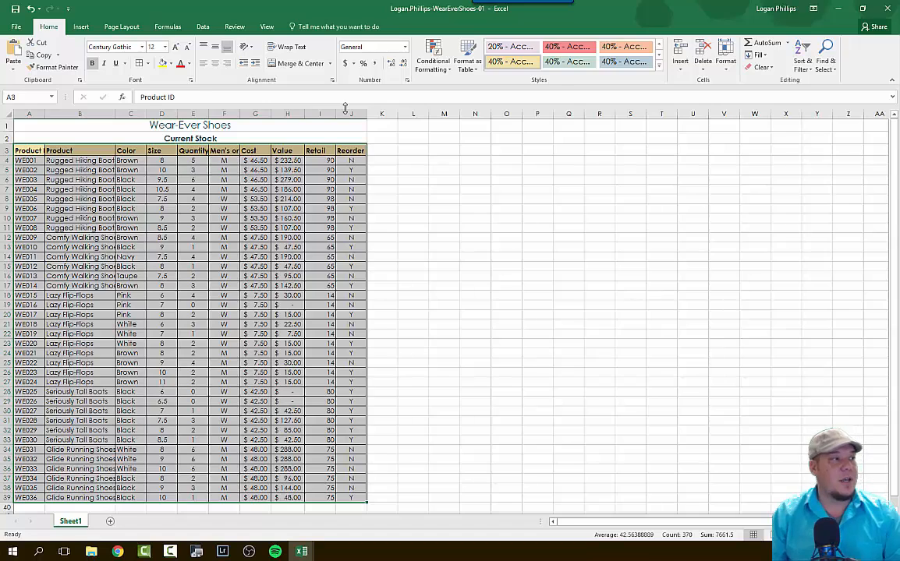
key("Return")
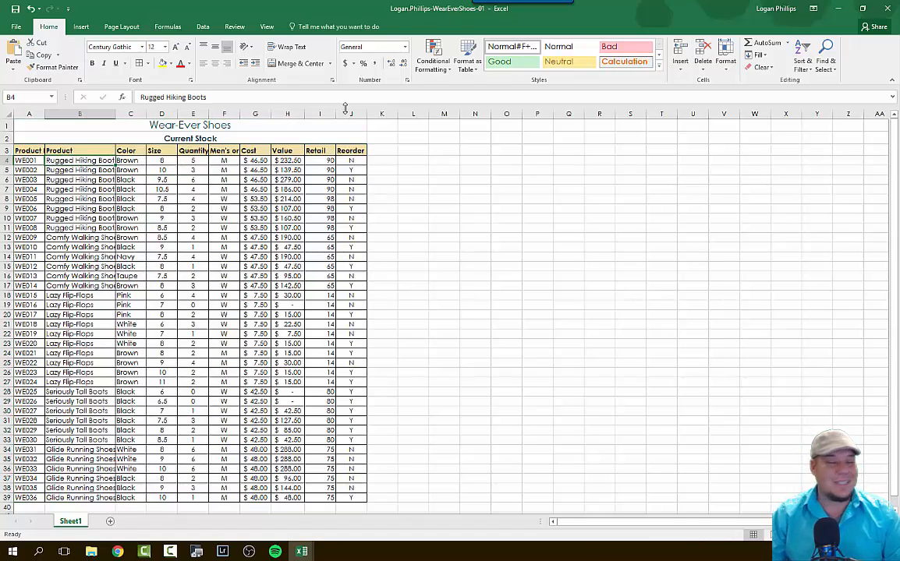
left_click(140, 497, "shift")
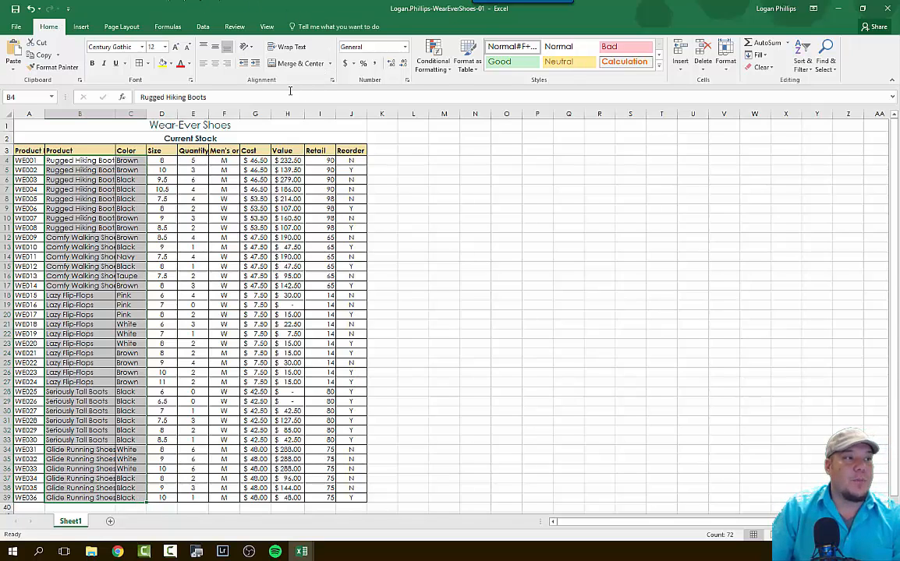
left_click(256, 68)
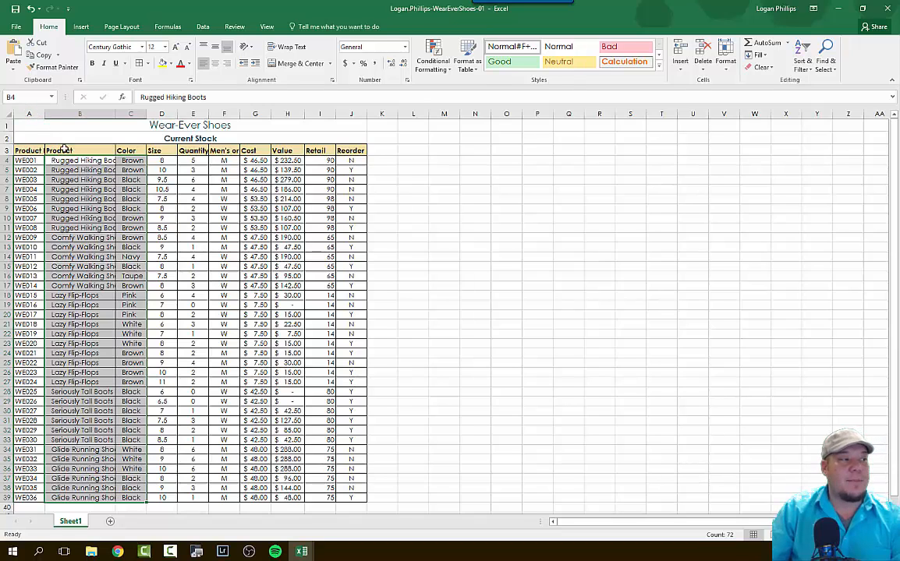
AutoFit the widths of columns A through J to their contents
left_click(27, 114)
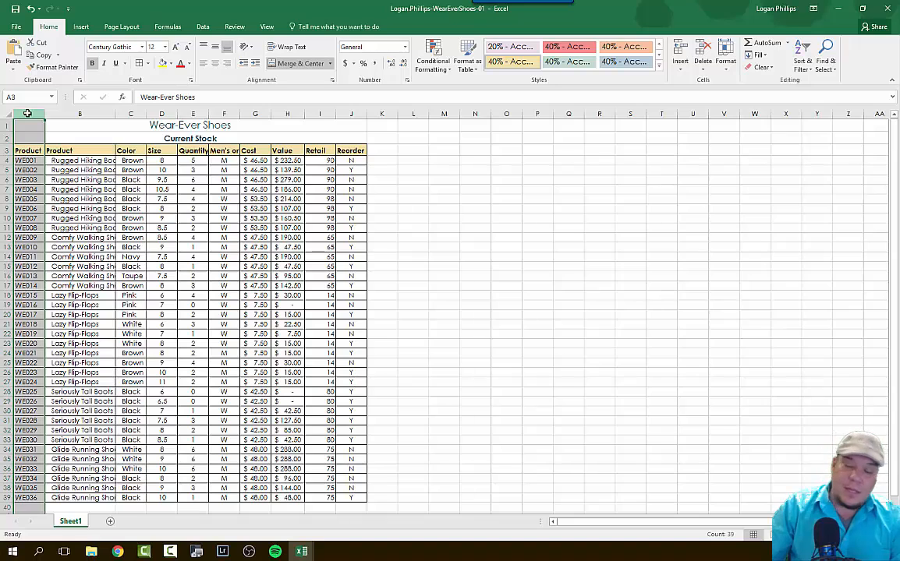
left_click(28, 114)
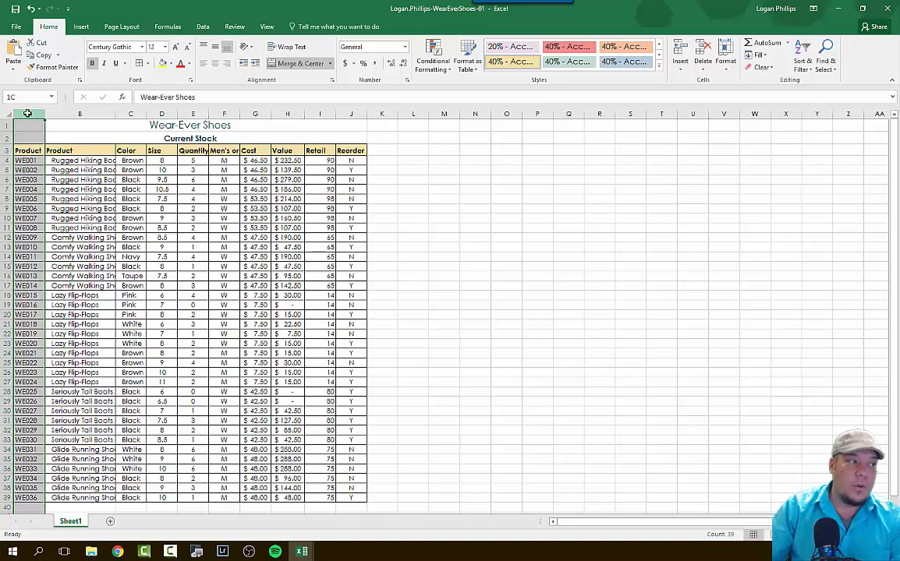
left_click_drag(27, 114, 351, 110)
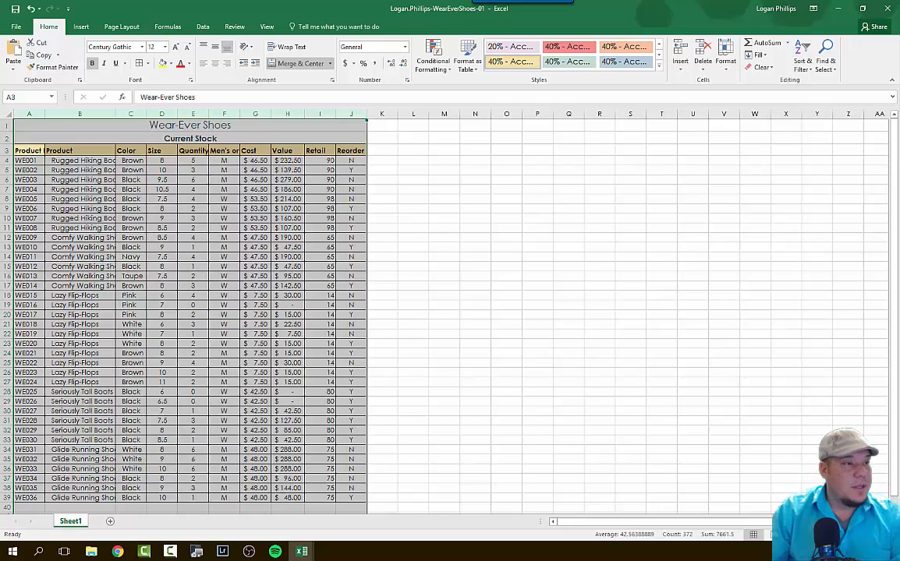
double_click(367, 114)
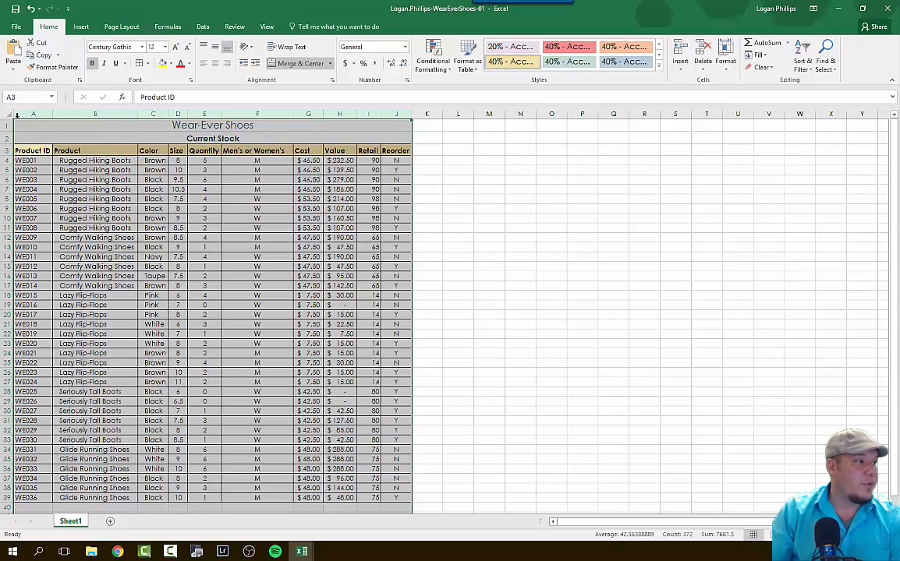
Center the column headings in row 3 horizontally
left_click(6, 151)
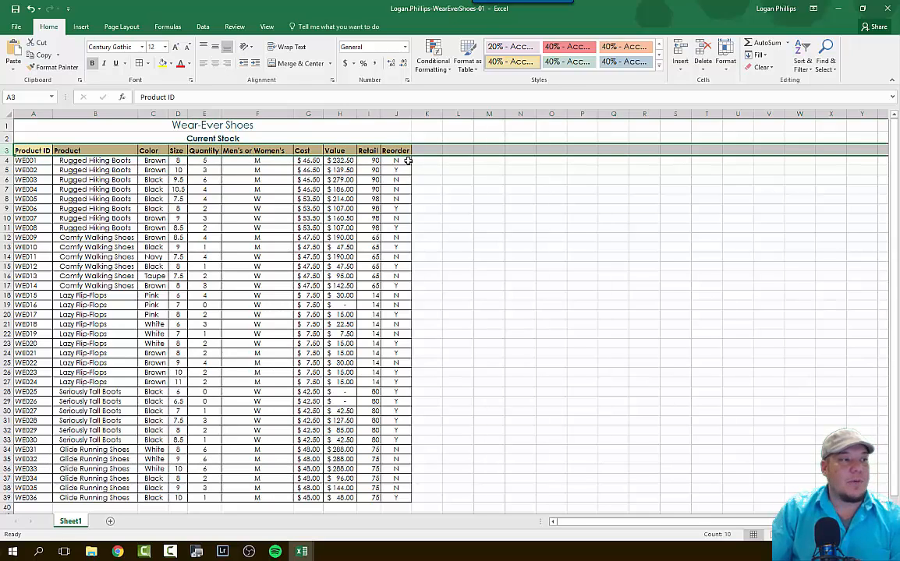
left_click(215, 66)
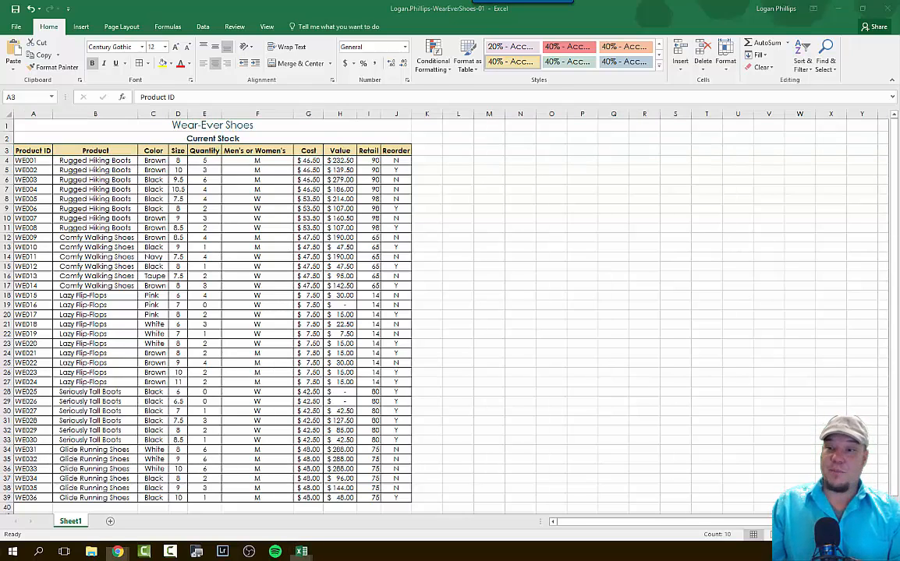
left_click(117, 551)
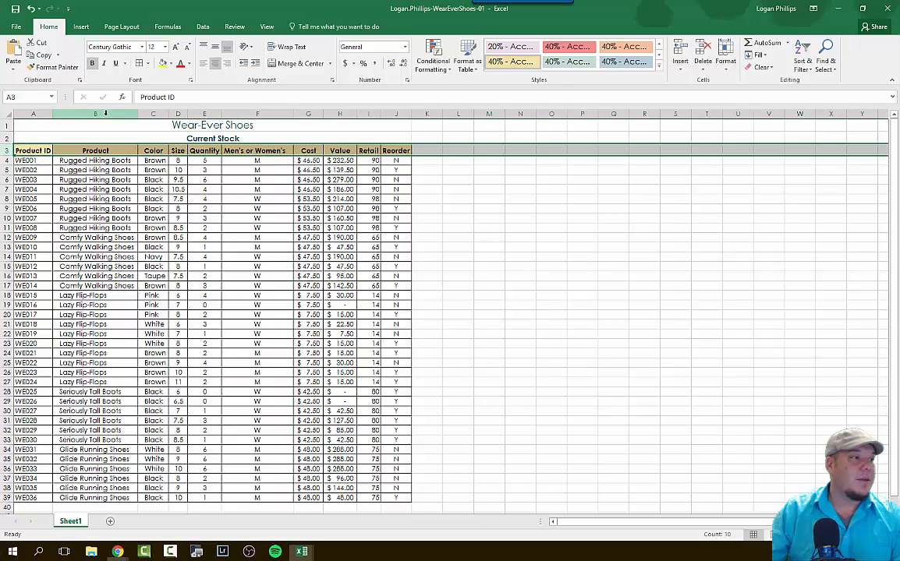
right_click(105, 113)
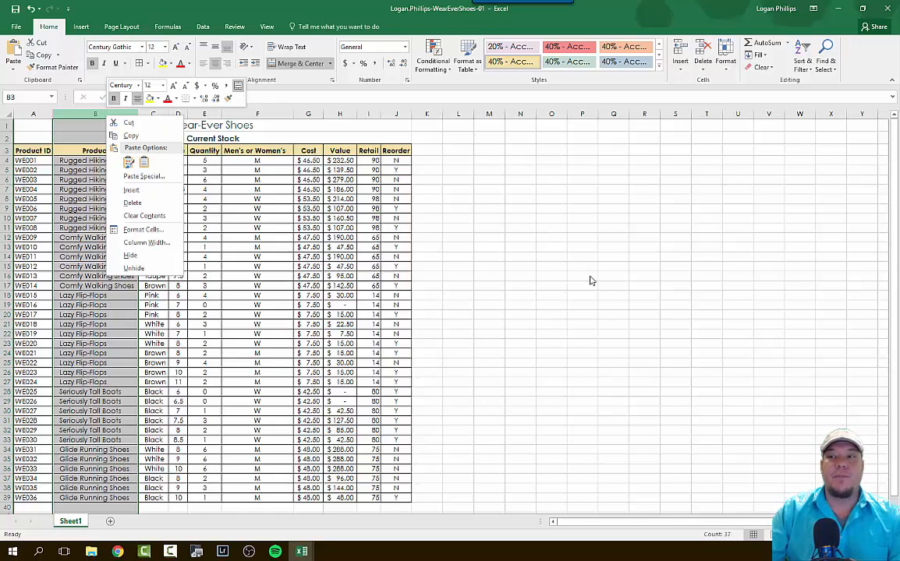
key("Escape")
left_click(585, 228)
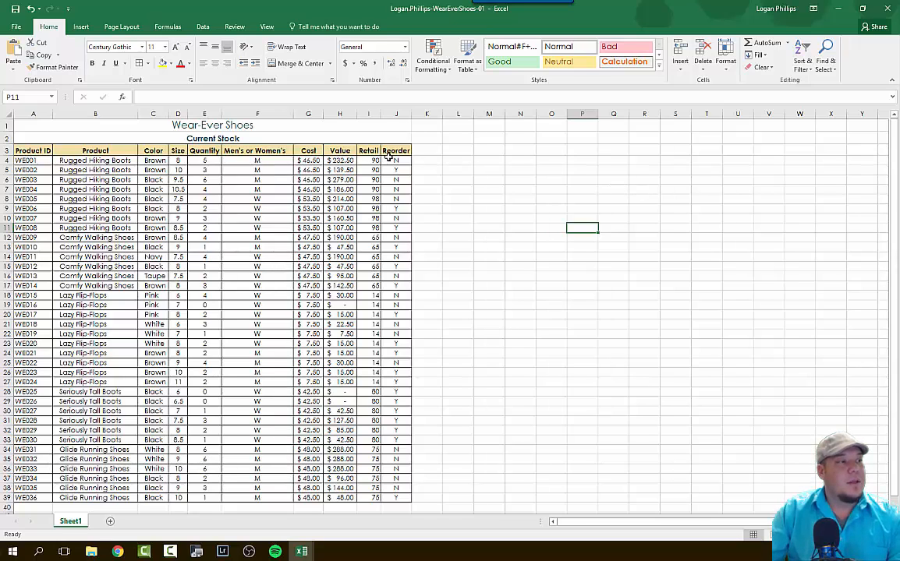
Insert a new blank column between the Product ID and Product columns
left_click(113, 114)
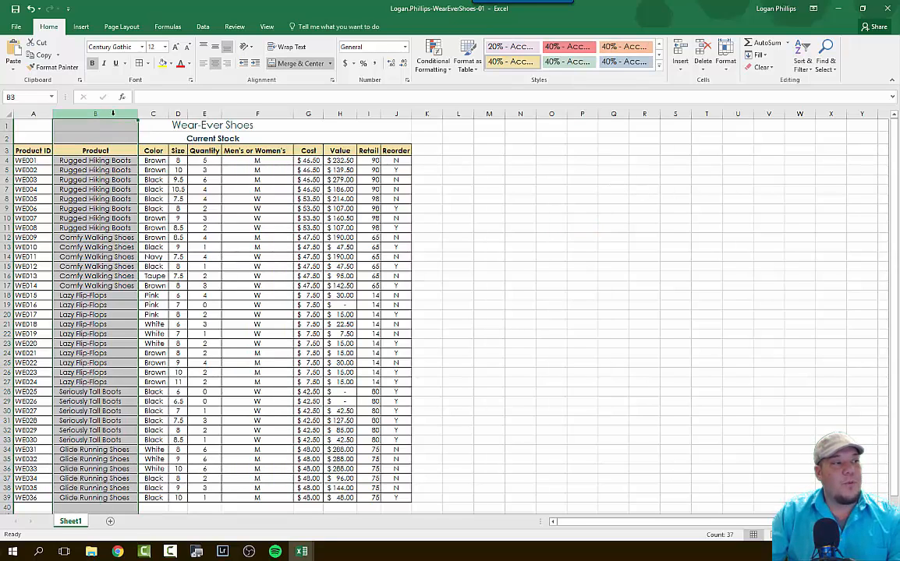
right_click(113, 115)
left_click(139, 190)
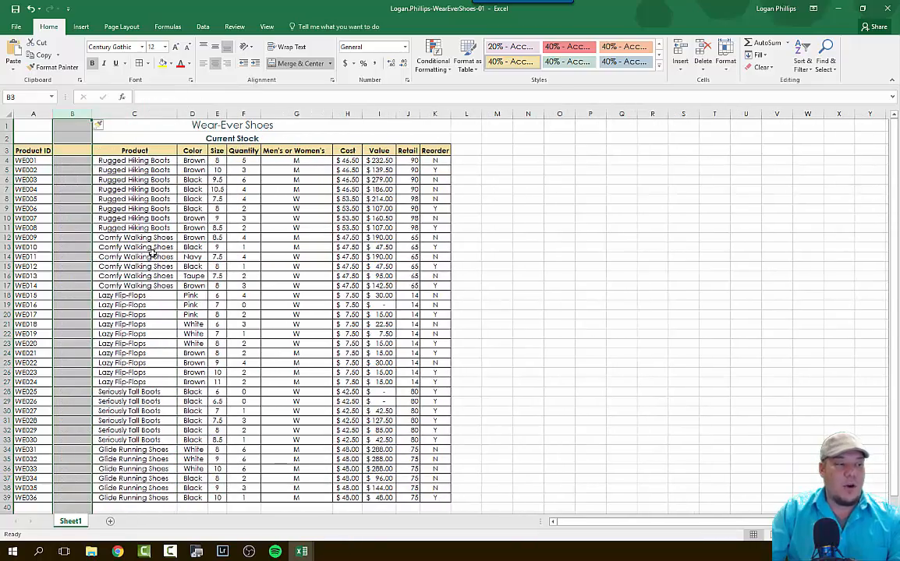
scroll(92, 212, "down", 1)
scroll(93, 230, "up", 1)
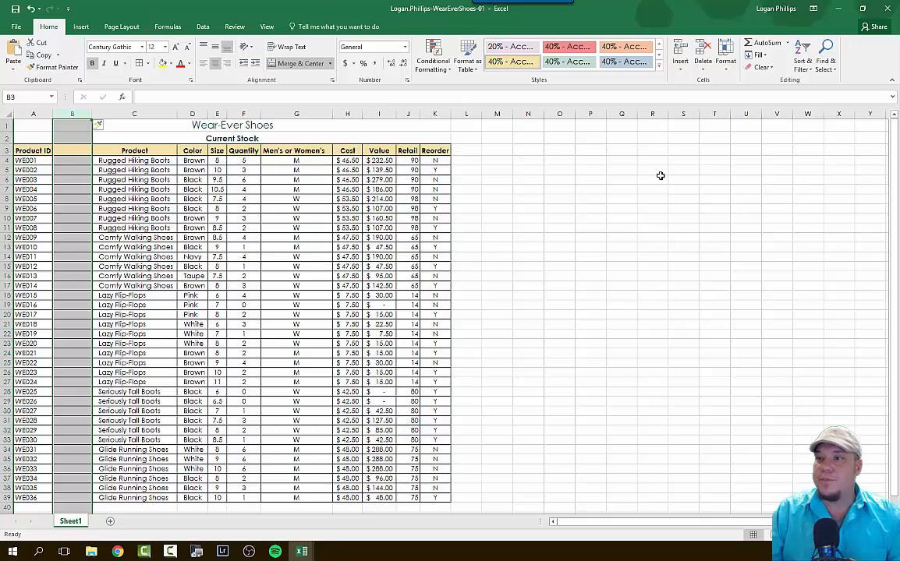
Enter the heading Disc? in cell B3 and the values No, No and Yes in cells B4:B6
left_click(90, 150)
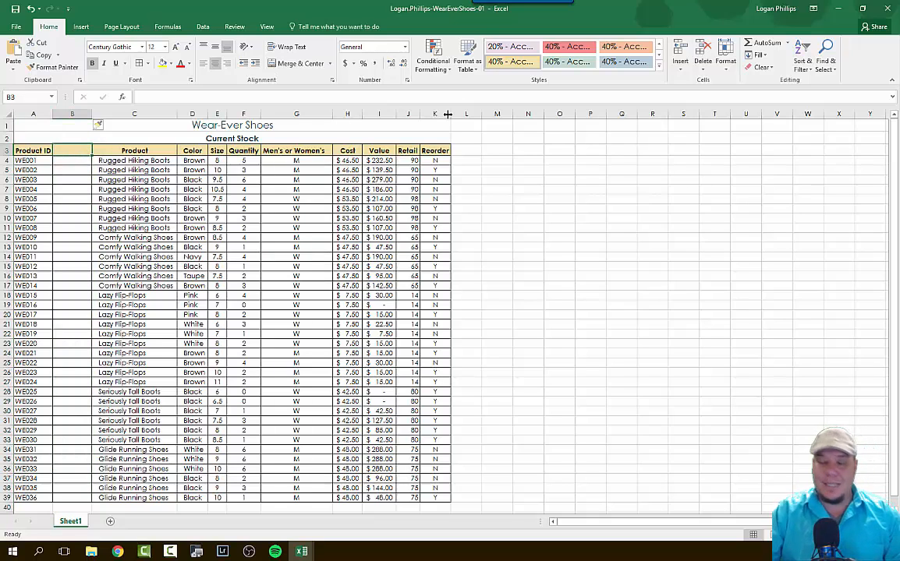
type("Disc")
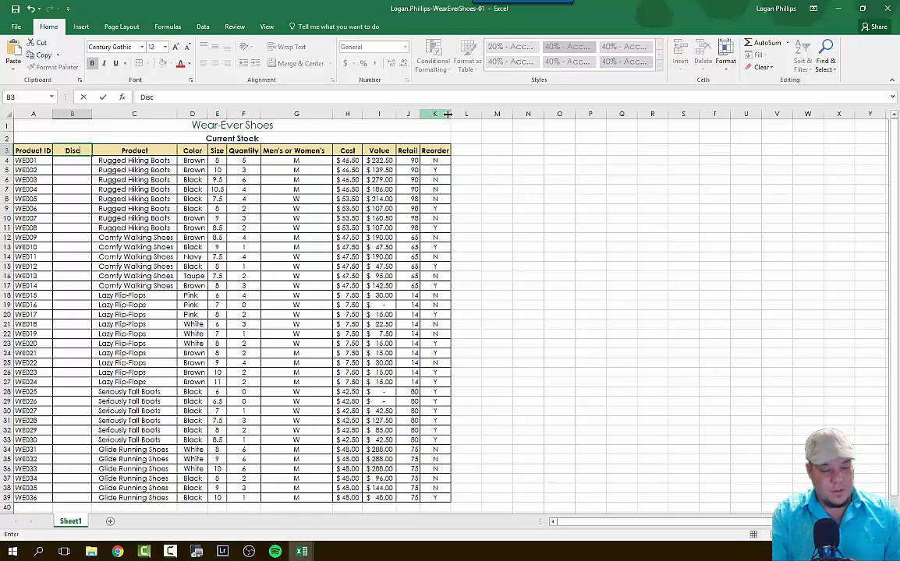
type("?")
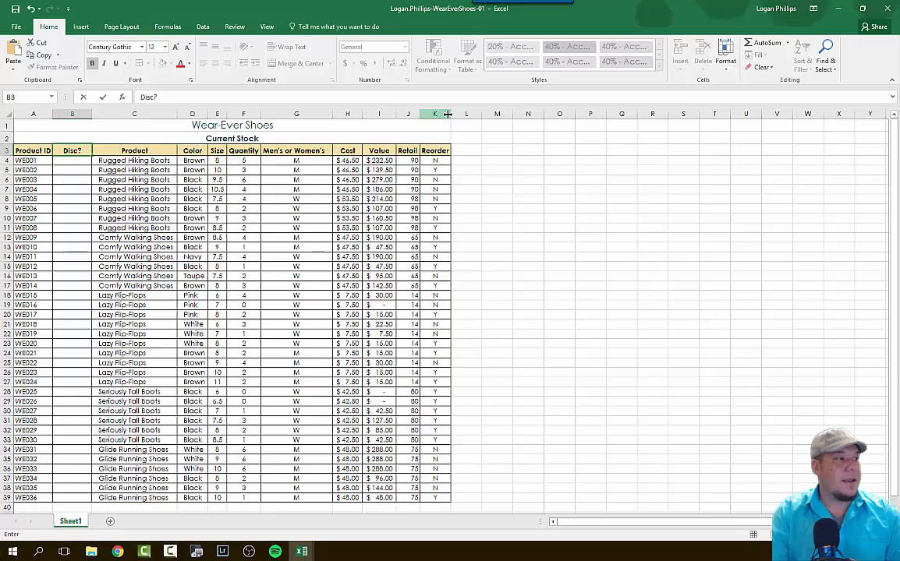
key("Return")
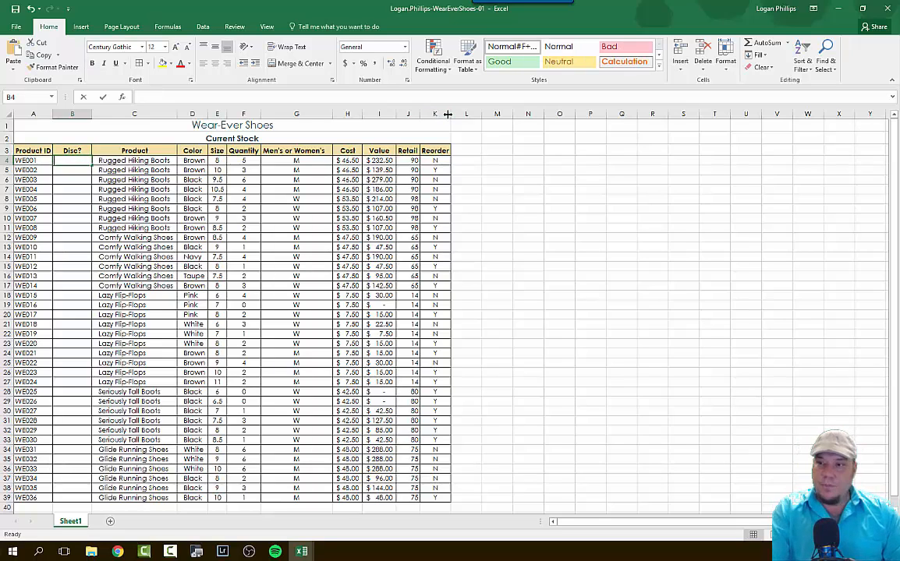
type("No")
key("Return")
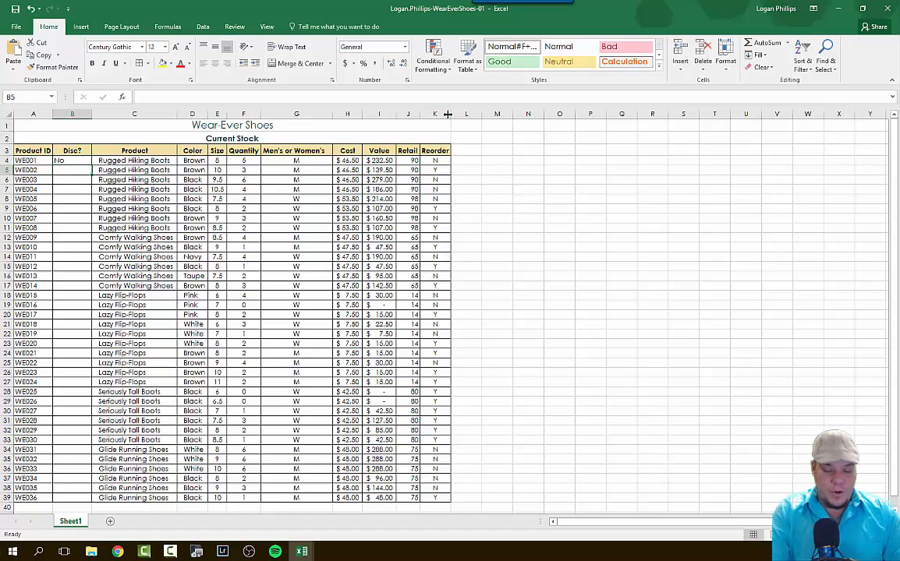
type("No")
key("Return")
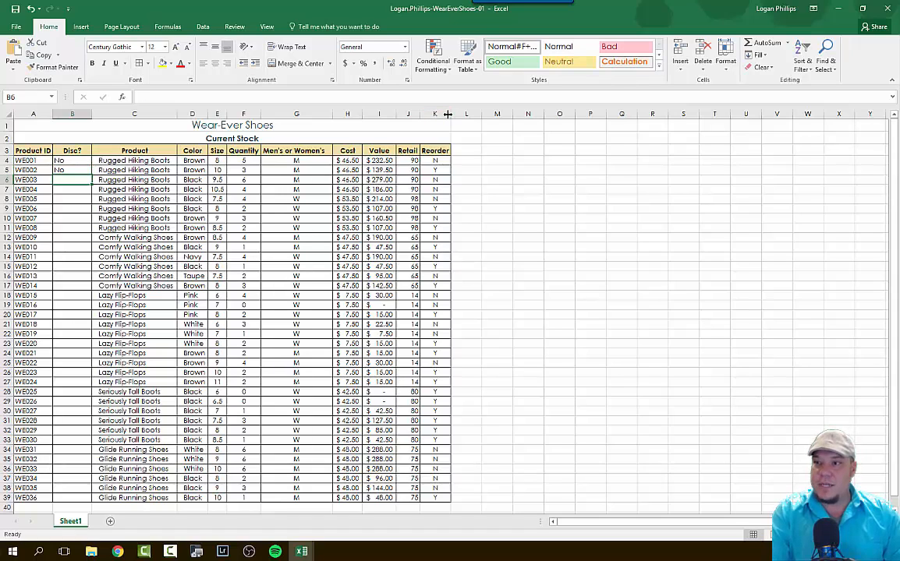
key("F2")
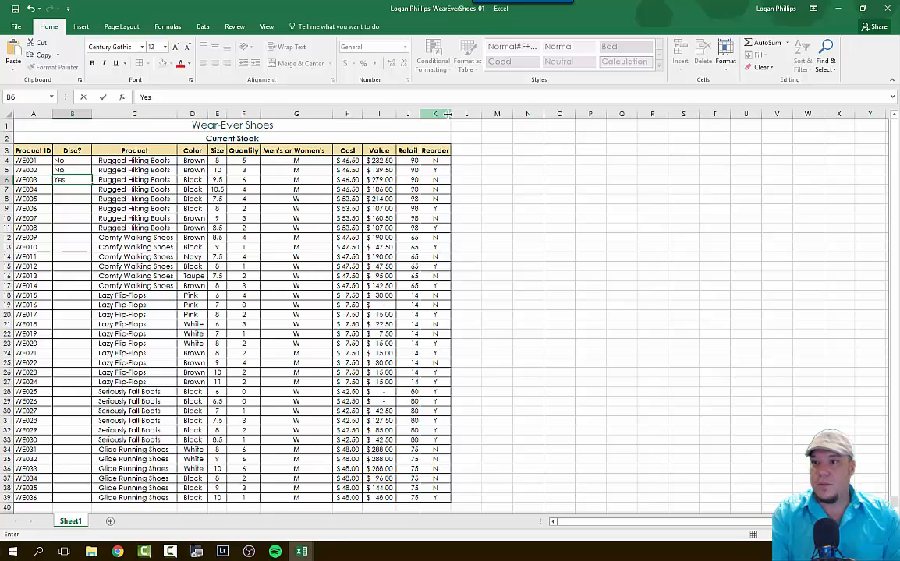
key("Return")
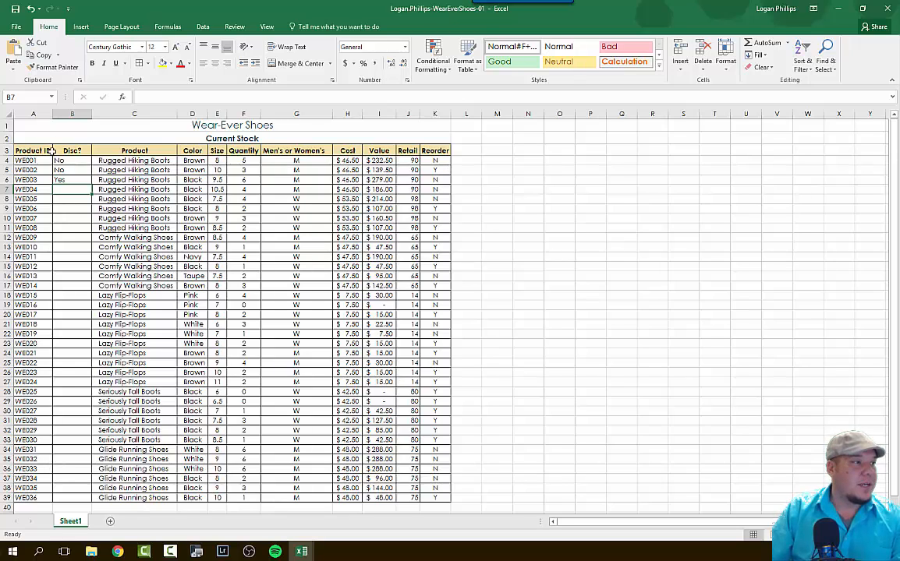
Indent cells B4:B6 by two levels and fill their No, No, Yes pattern down to B39
left_click(71, 159)
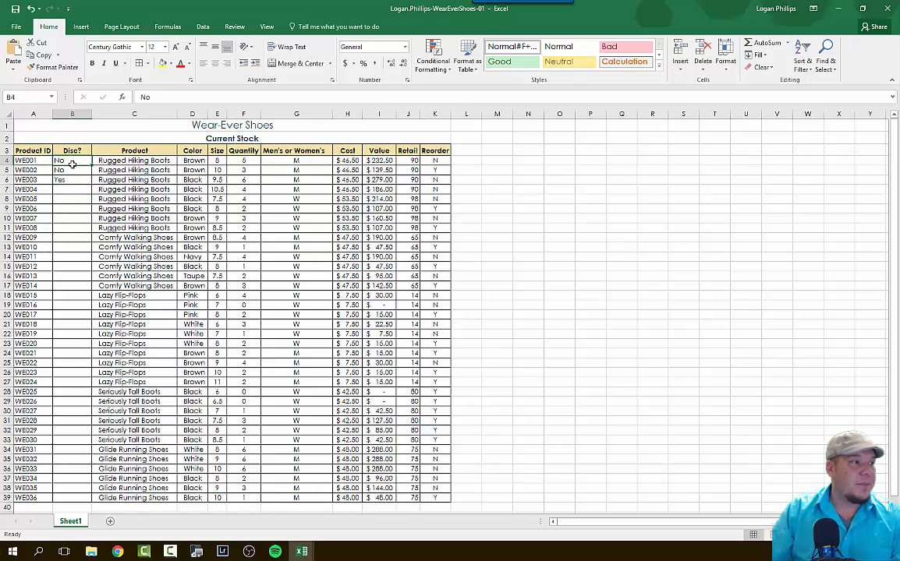
left_click_drag(71, 160, 72, 180)
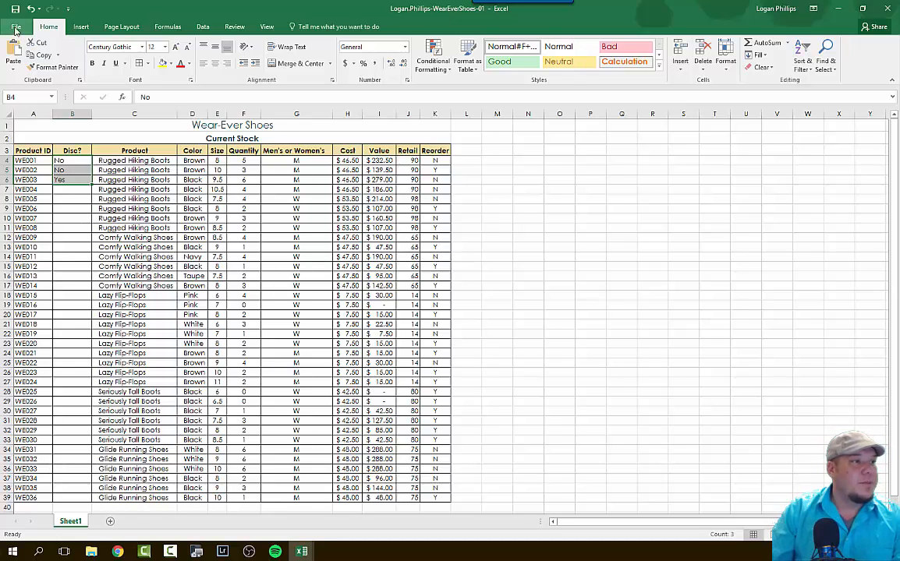
left_click(258, 69)
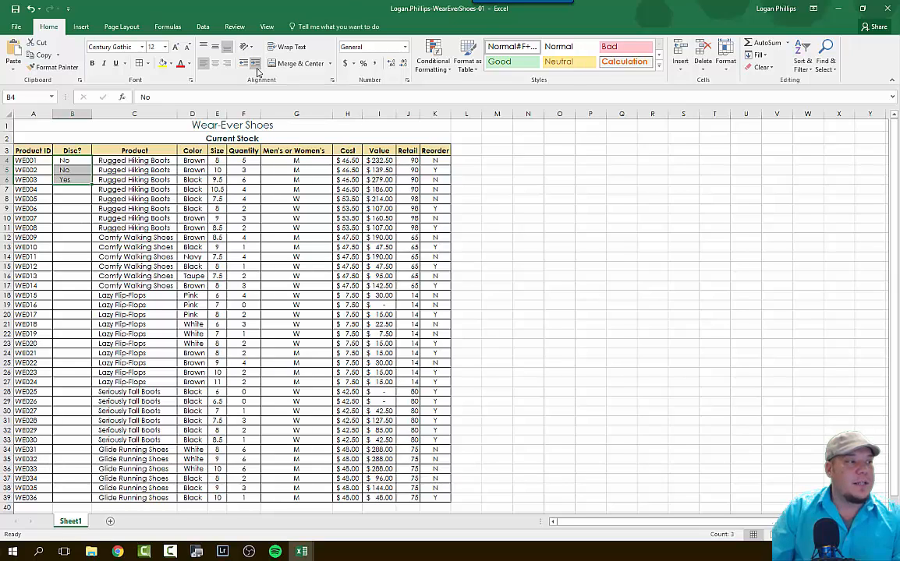
left_click(258, 69)
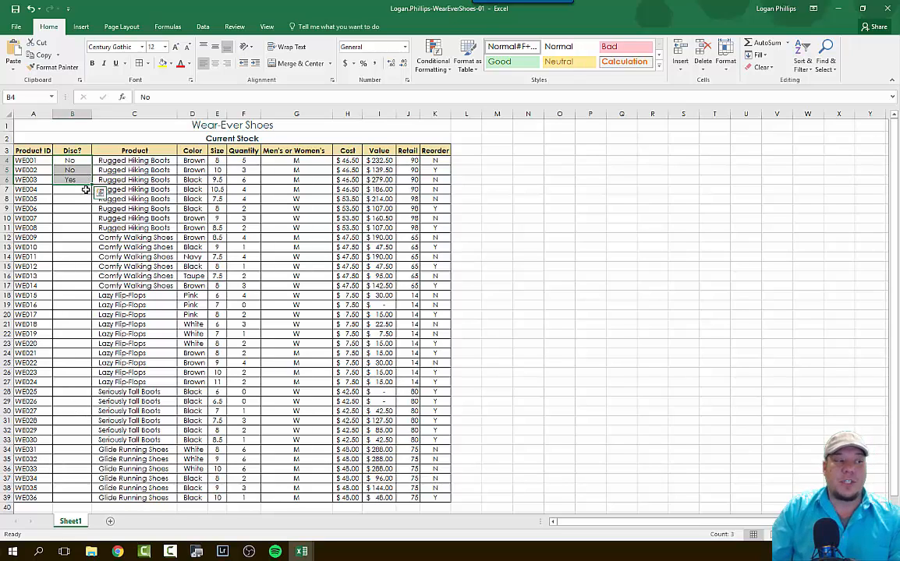
left_click_drag(92, 185, 86, 498)
scroll(101, 312, "down", 3)
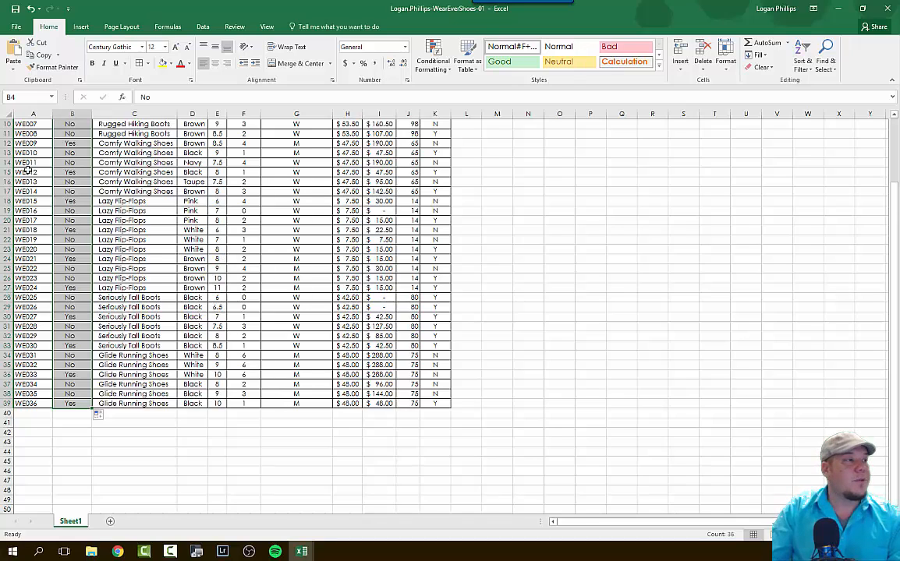
Increase the indent of the product IDs in cells A4:A39 by one level, then return to cell A1
left_click(32, 97)
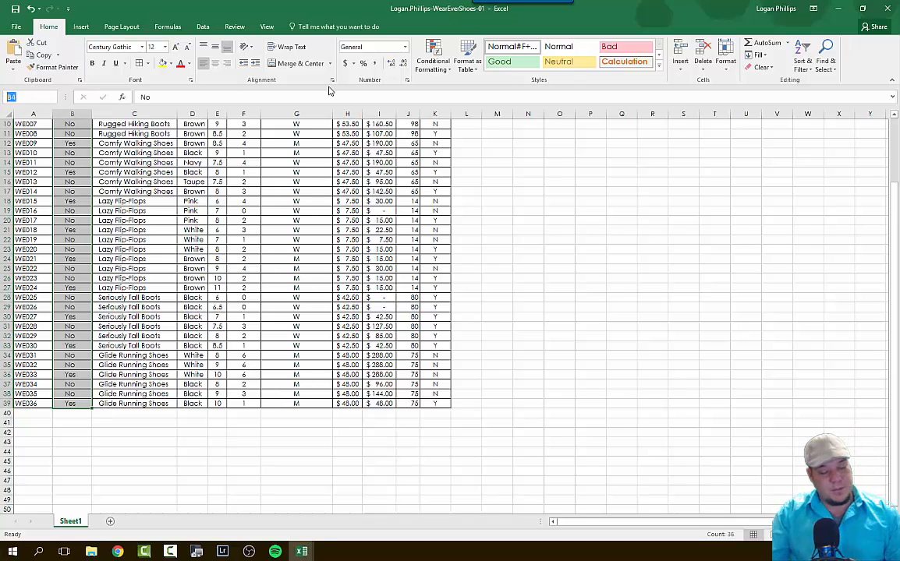
type("a4")
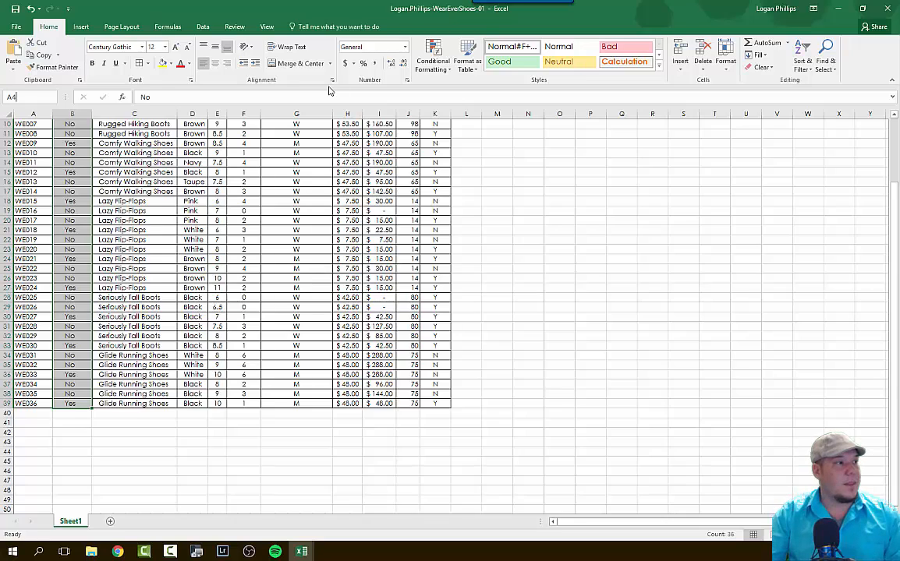
key("Return")
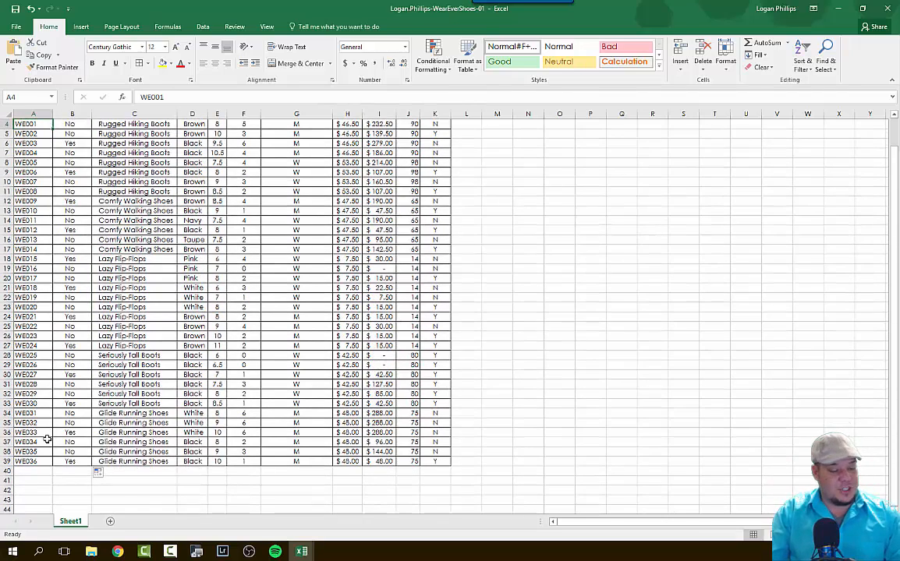
left_click(27, 460, "shift")
scroll(28, 437, "up", 1)
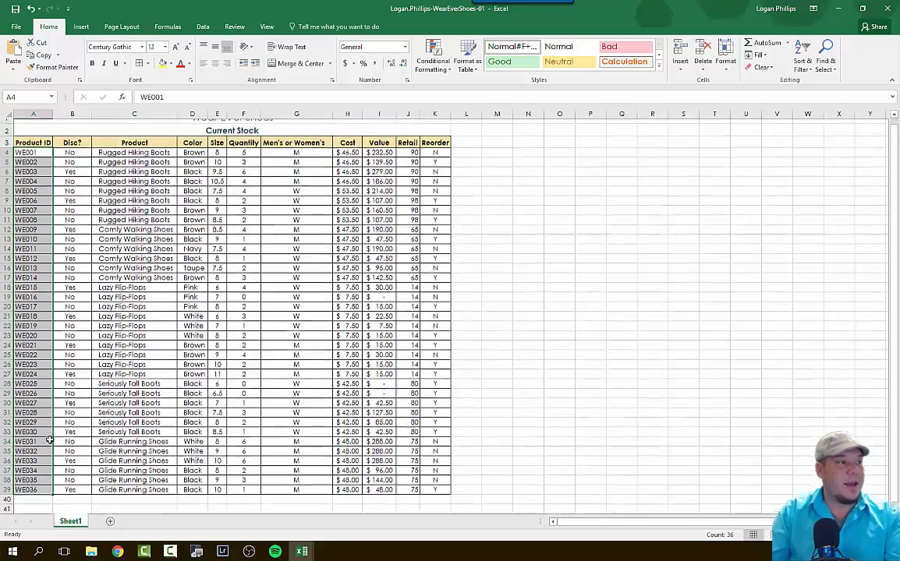
scroll(27, 401, "down", 1)
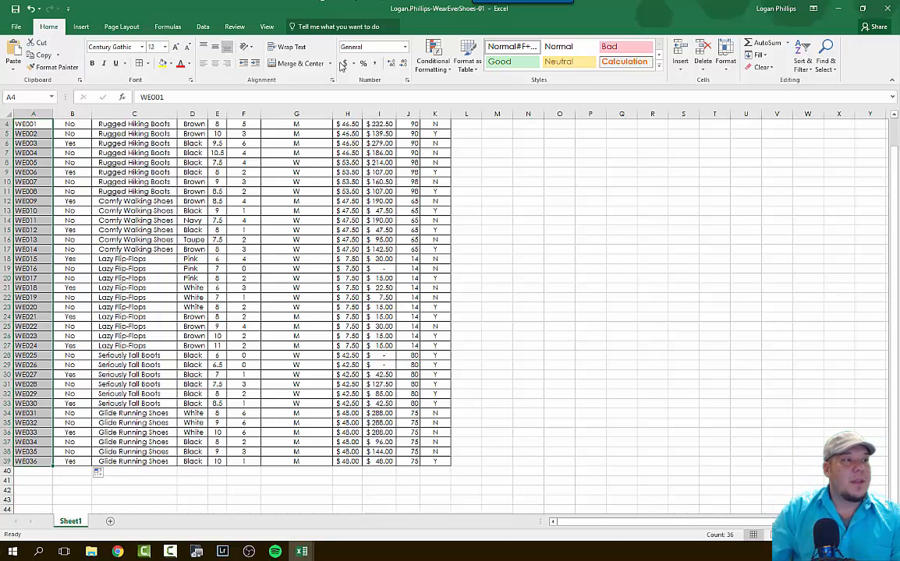
left_click(255, 64)
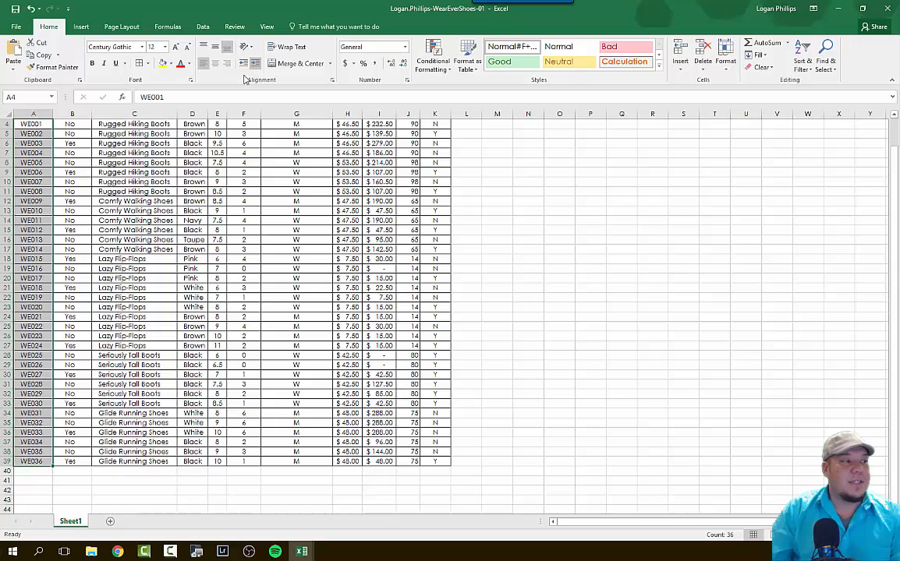
scroll(132, 269, "up", 1)
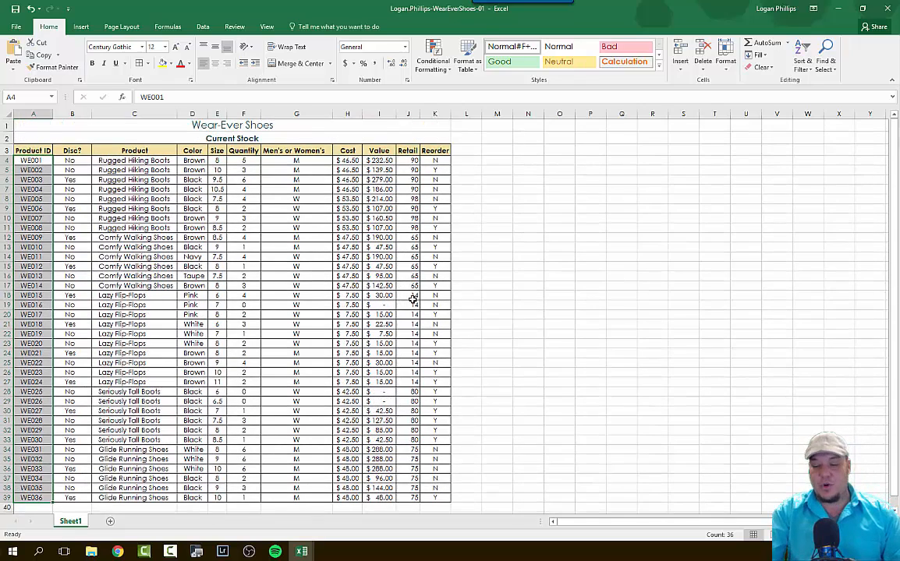
key("ctrl+Home")
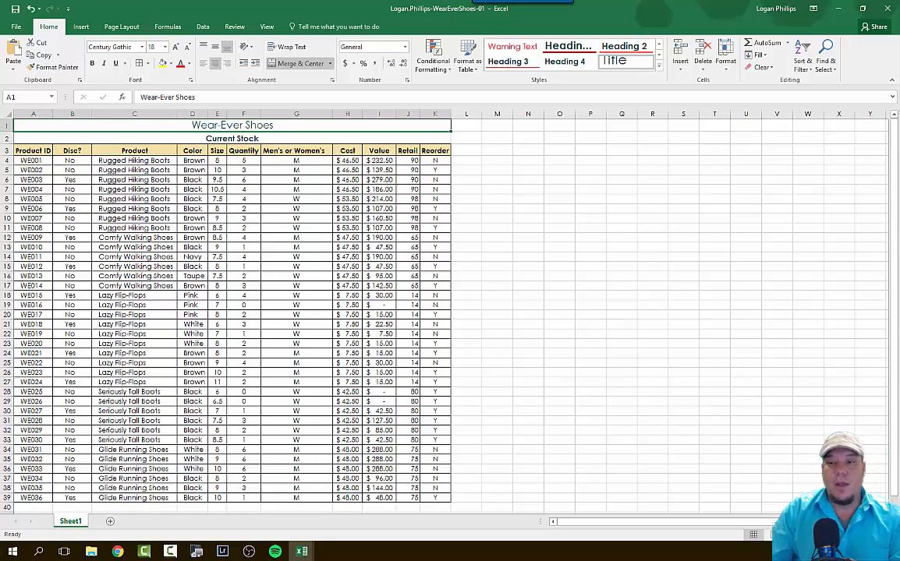
Rename the Sheet1 worksheet as Inventory
key("alt+Tab")
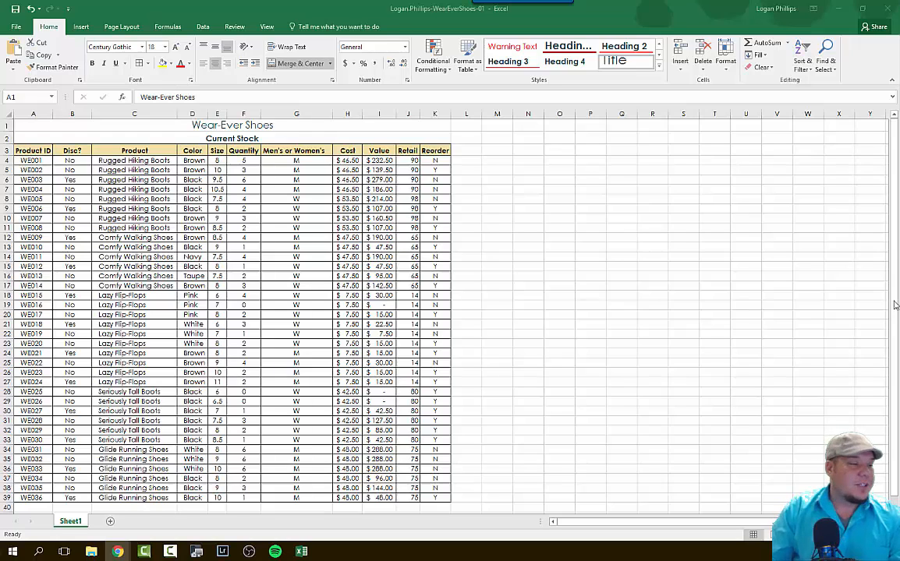
left_click(73, 522)
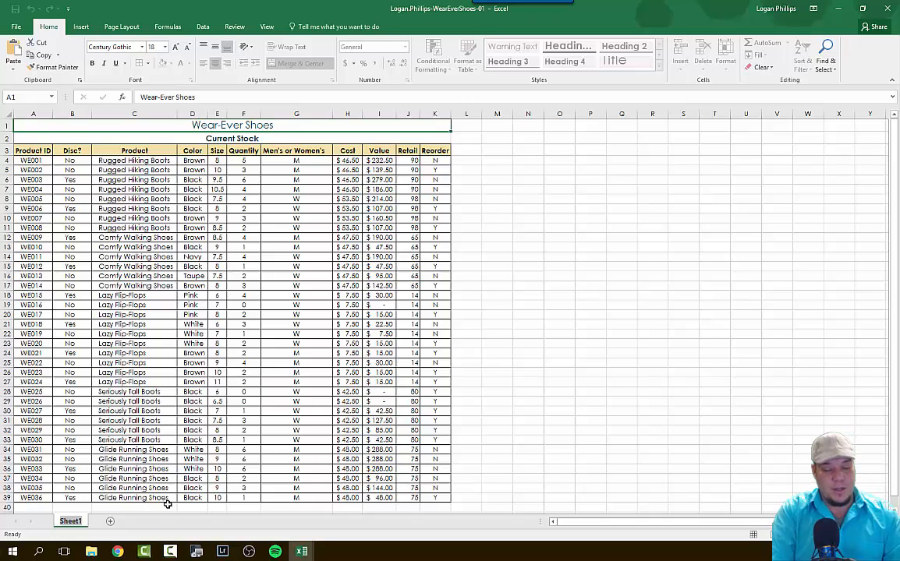
type("Inventory")
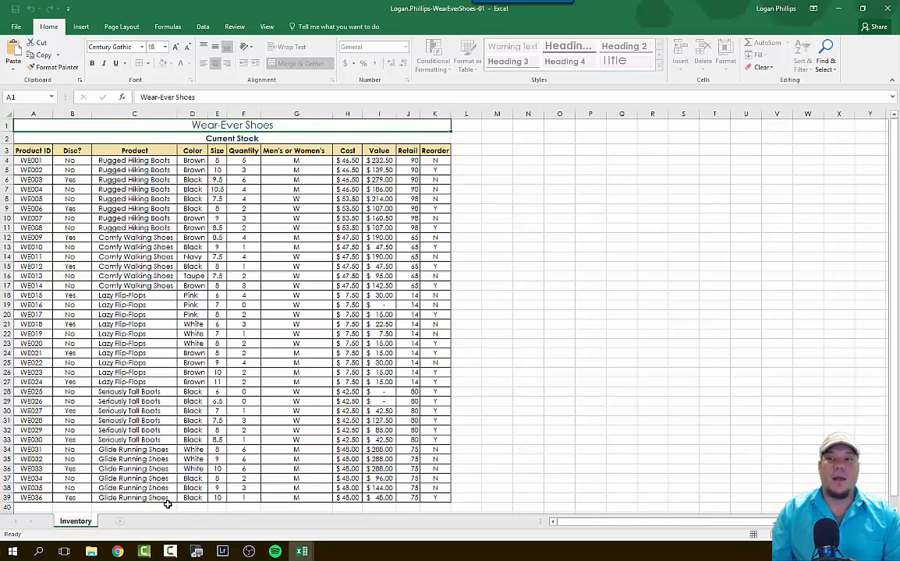
key("Return")
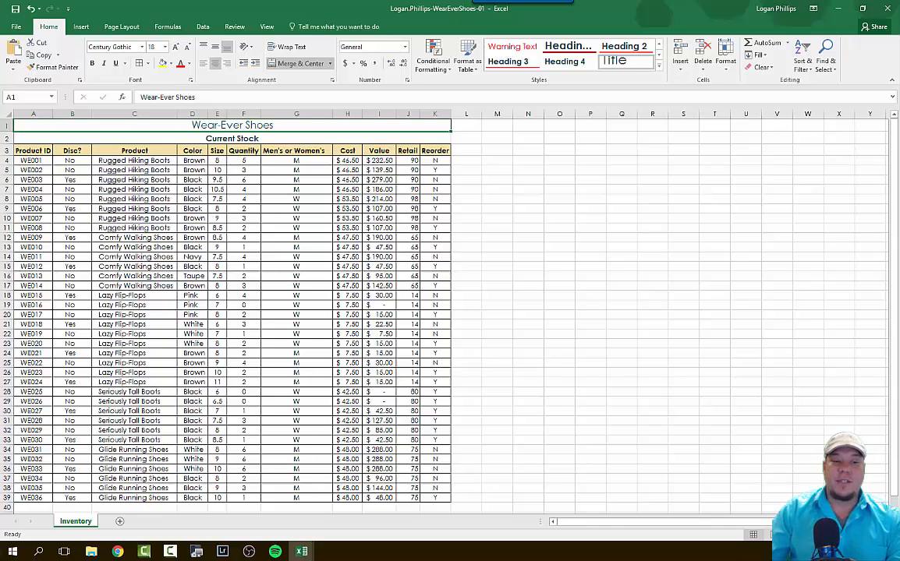
Switch the worksheet to Page Layout view and look over its pages
left_click(770, 535)
scroll(351, 305, "down", 6)
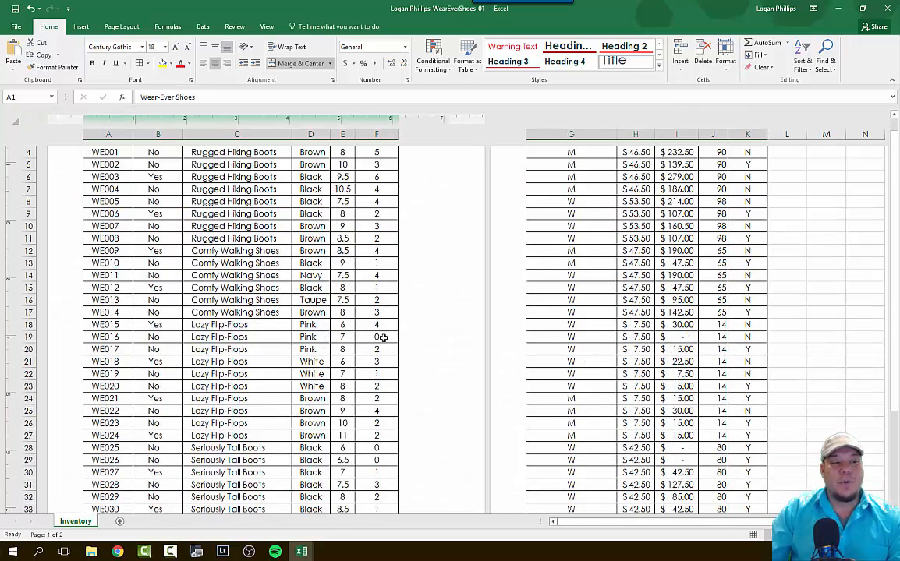
scroll(397, 333, "down", 3)
scroll(398, 335, "up", 10)
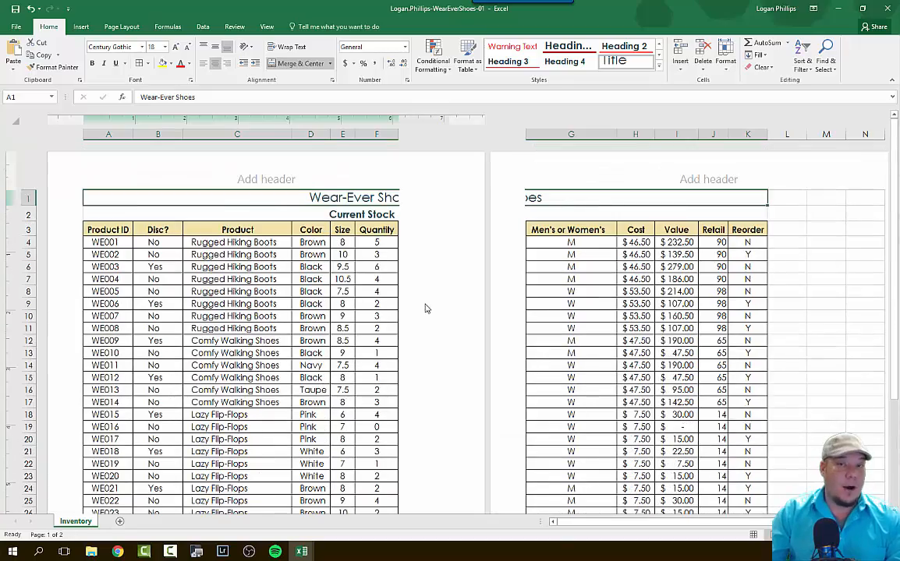
scroll(171, 315, "down", 6)
scroll(271, 304, "up", 8)
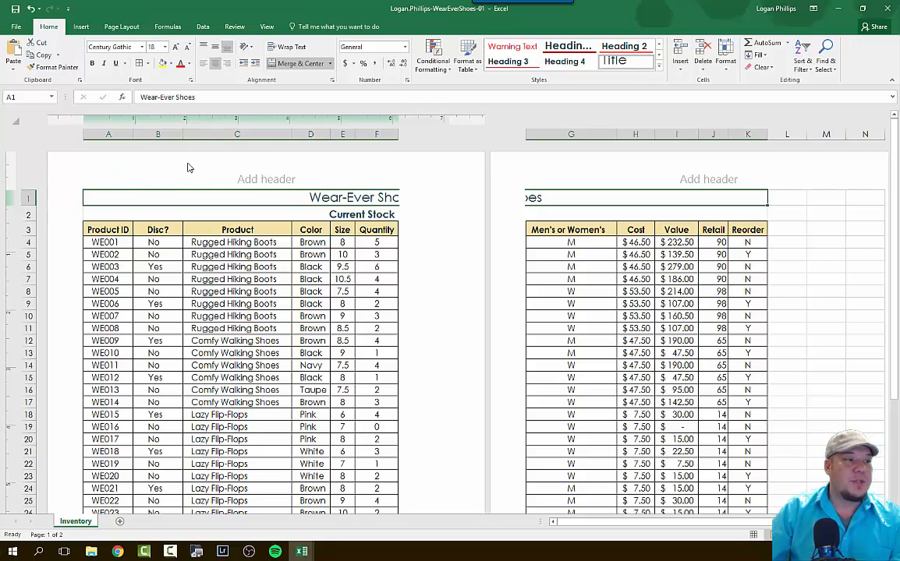
left_click(257, 175)
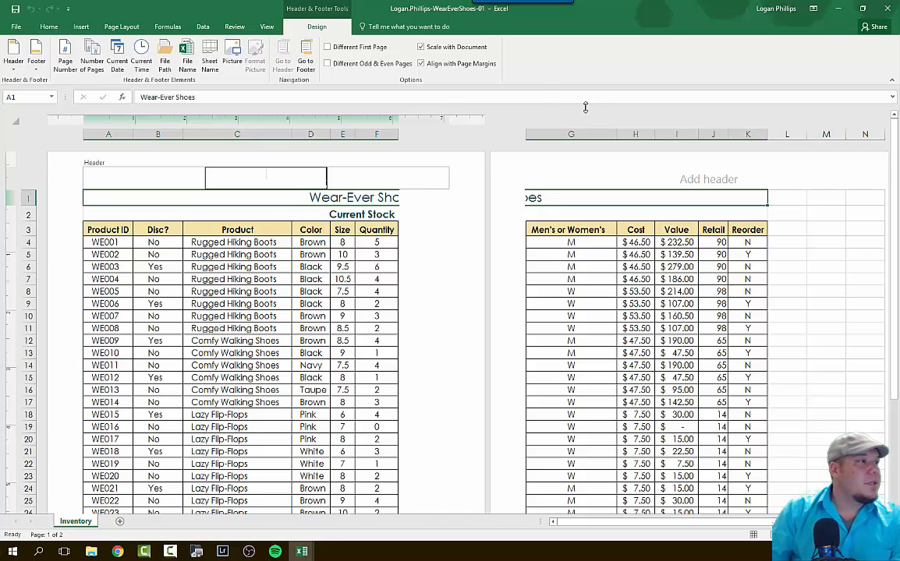
left_click(35, 61)
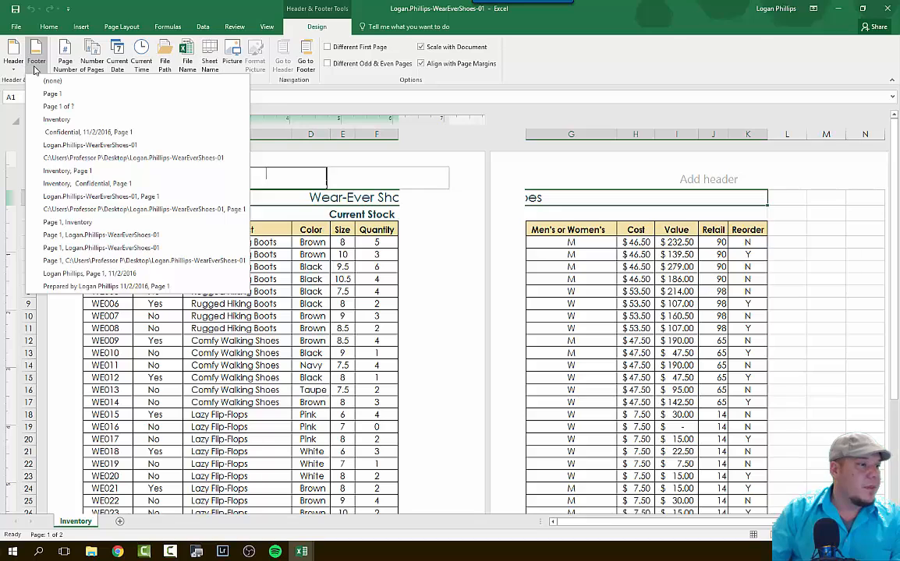
left_click(34, 70)
left_click(473, 338)
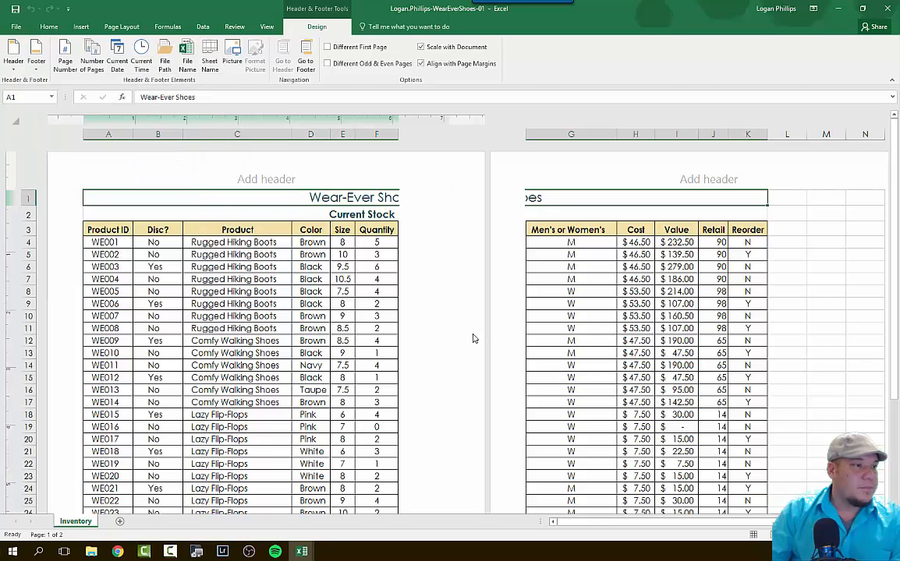
left_click(259, 174)
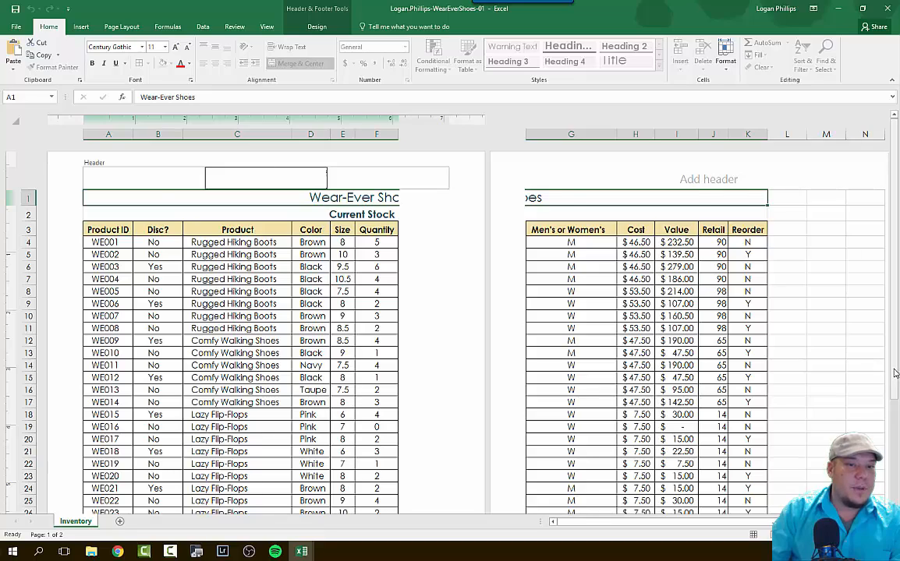
Add the preset footer that shows only the file name, without path or page number, in the center section
scroll(888, 483, "down", 4)
scroll(398, 503, "down", 5)
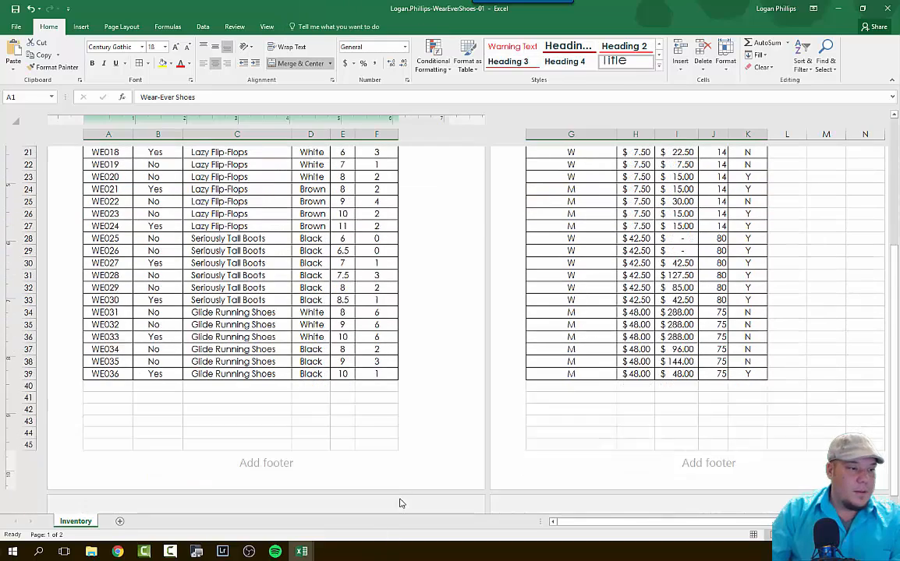
left_click(256, 393)
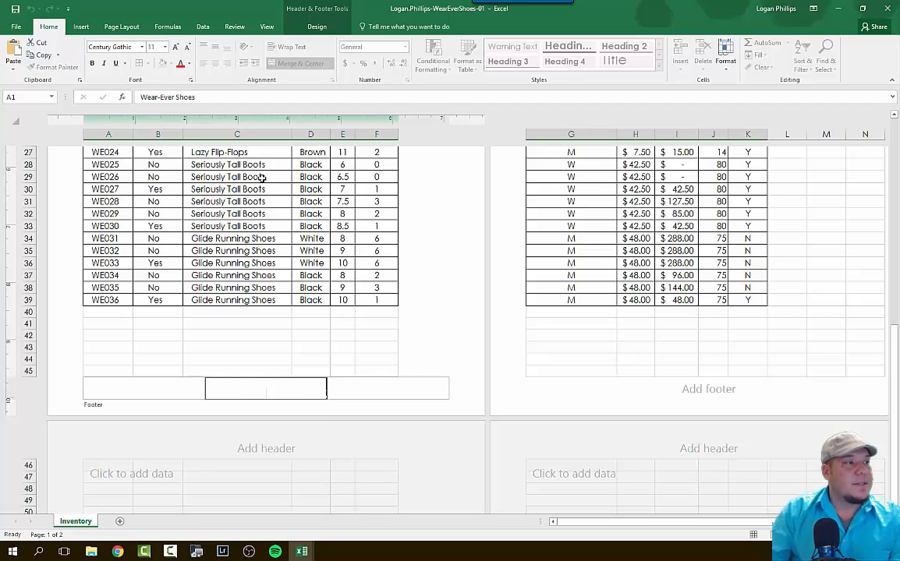
left_click(315, 26)
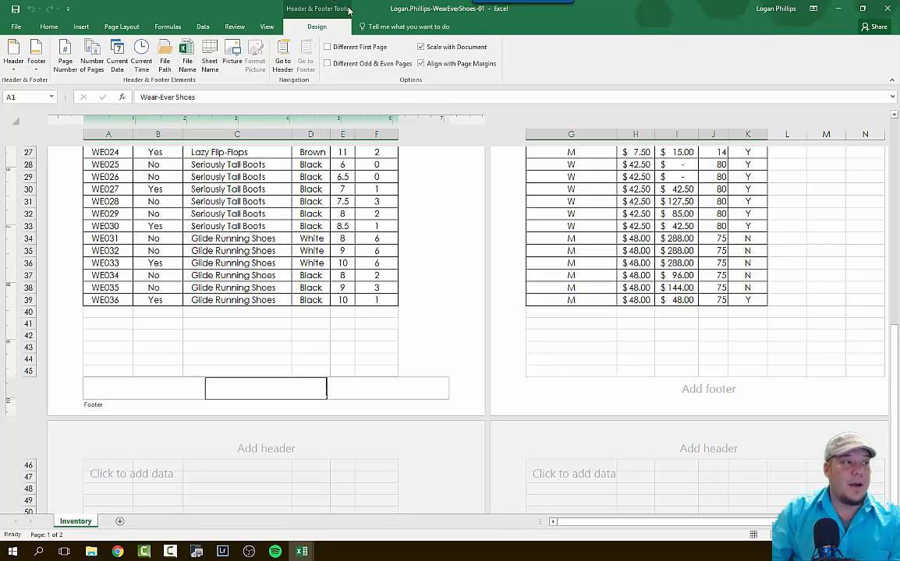
left_click(37, 68)
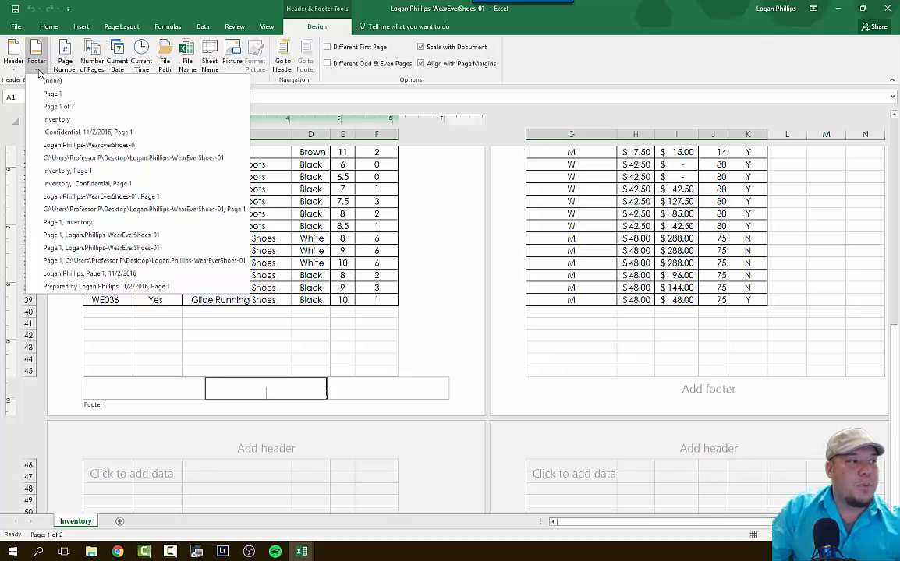
left_click(150, 146)
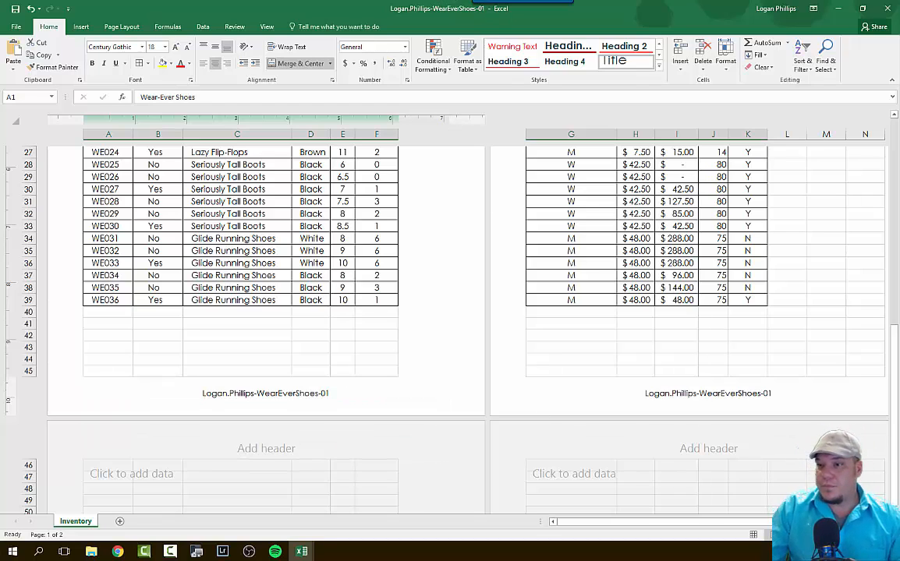
Return the Inventory sheet to Normal view and look over the finished table
left_click(117, 552)
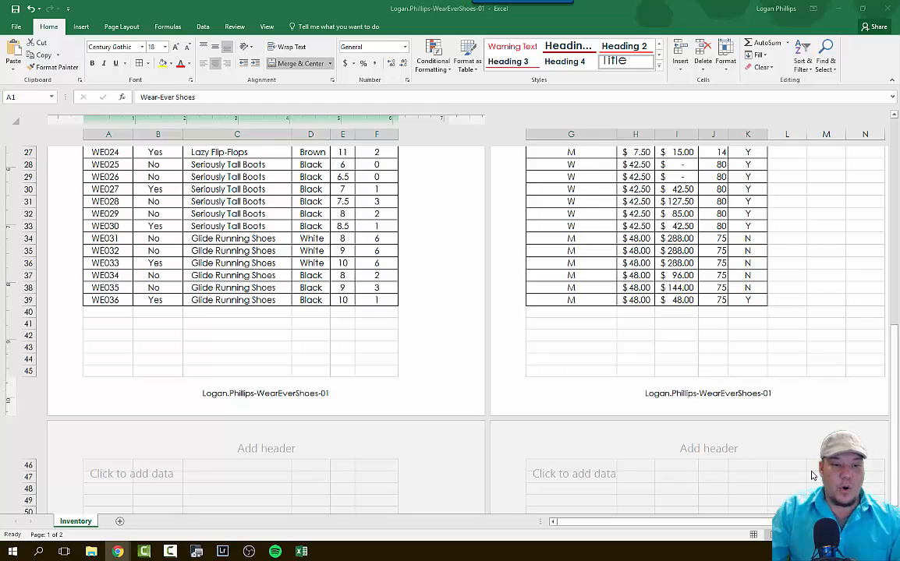
left_click(754, 536)
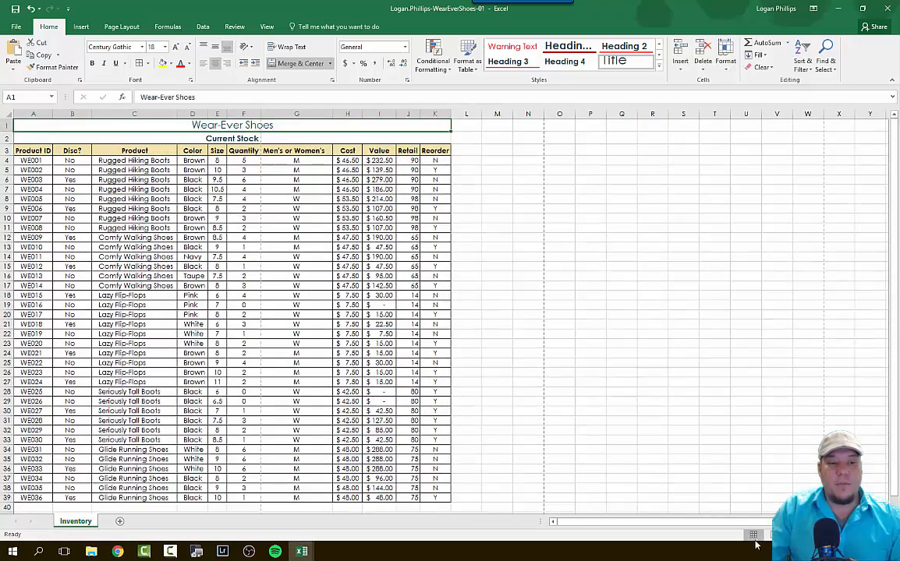
scroll(436, 361, "down", 6)
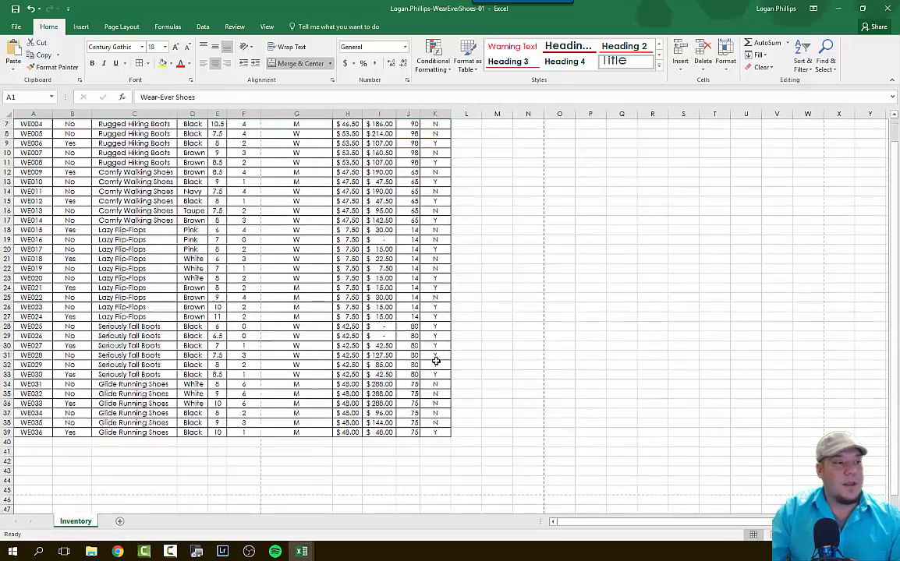
scroll(441, 372, "up", 6)
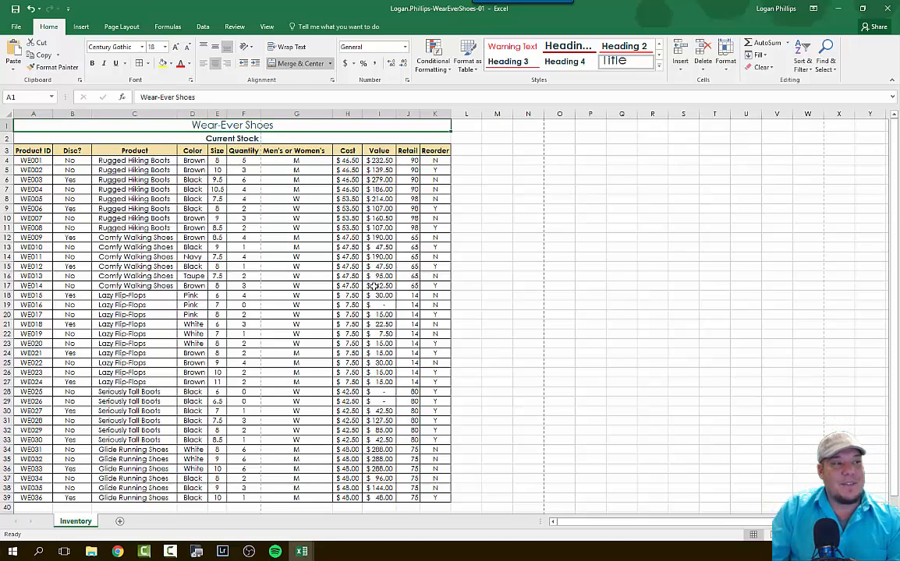
scroll(255, 383, "down", 1)
scroll(255, 382, "down", 4)
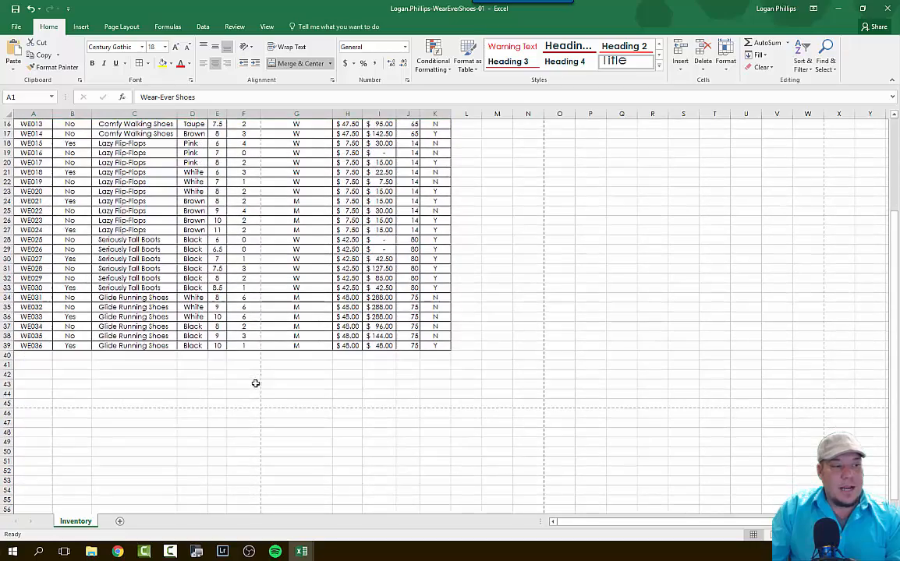
scroll(530, 380, "up", 5)
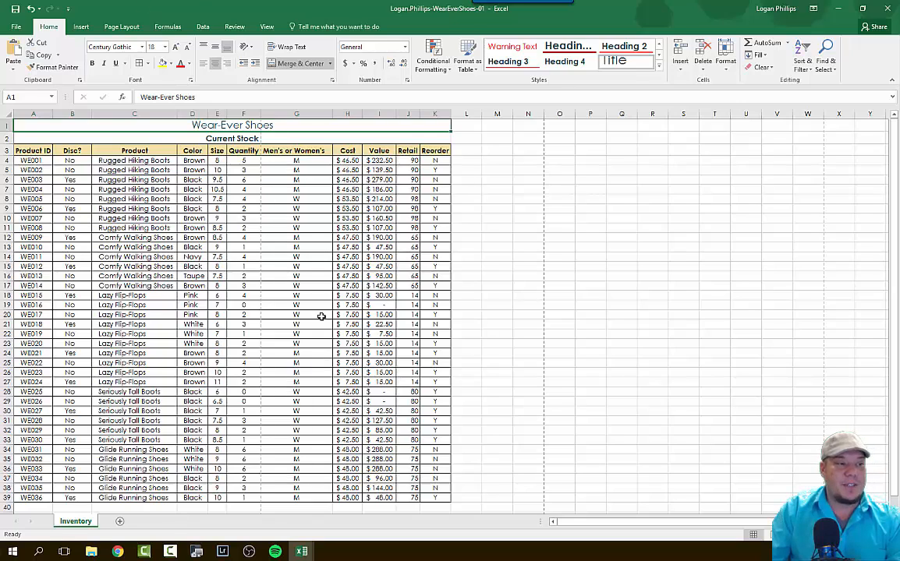
Set the Inventory sheet's page setup to landscape orientation and scale it to fit 1 page wide by 1 tall
scroll(326, 346, "down", 9)
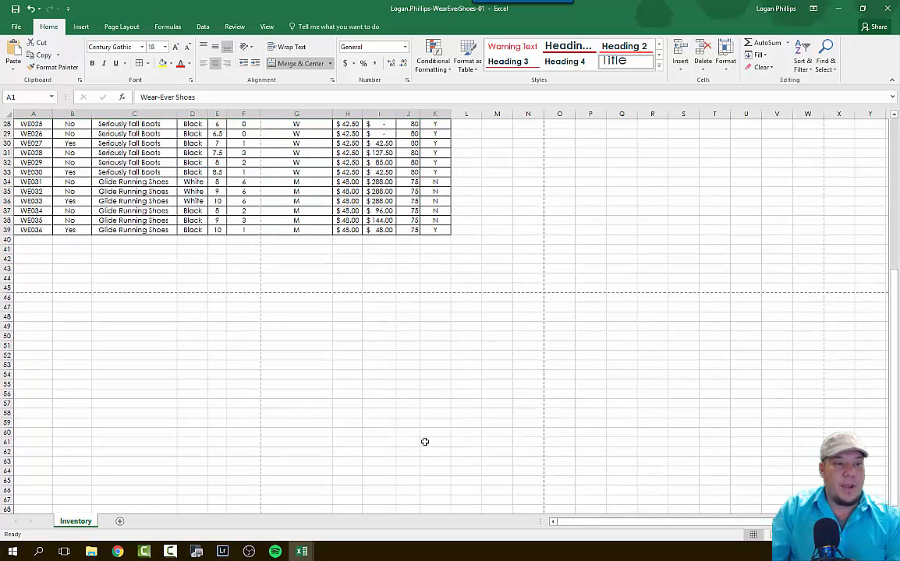
scroll(490, 465, "up", 9)
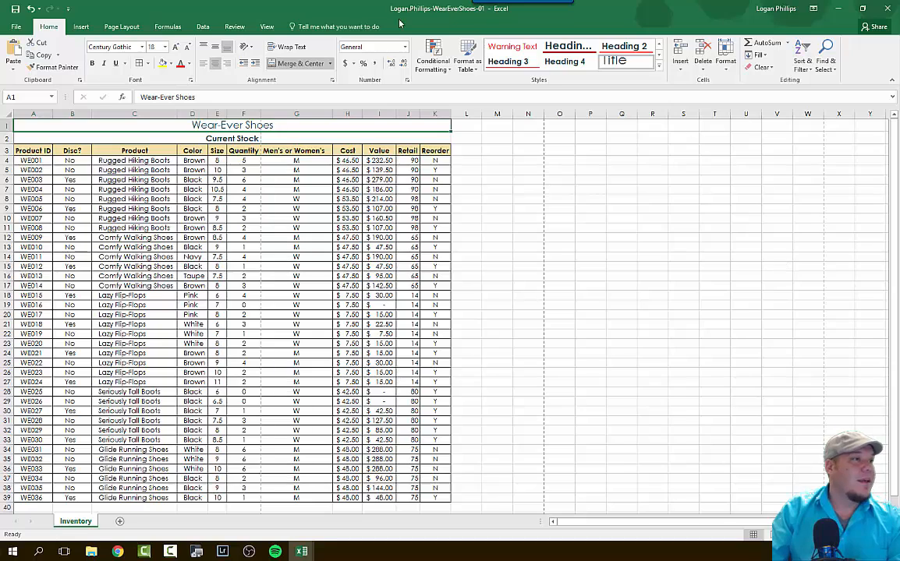
left_click(117, 27)
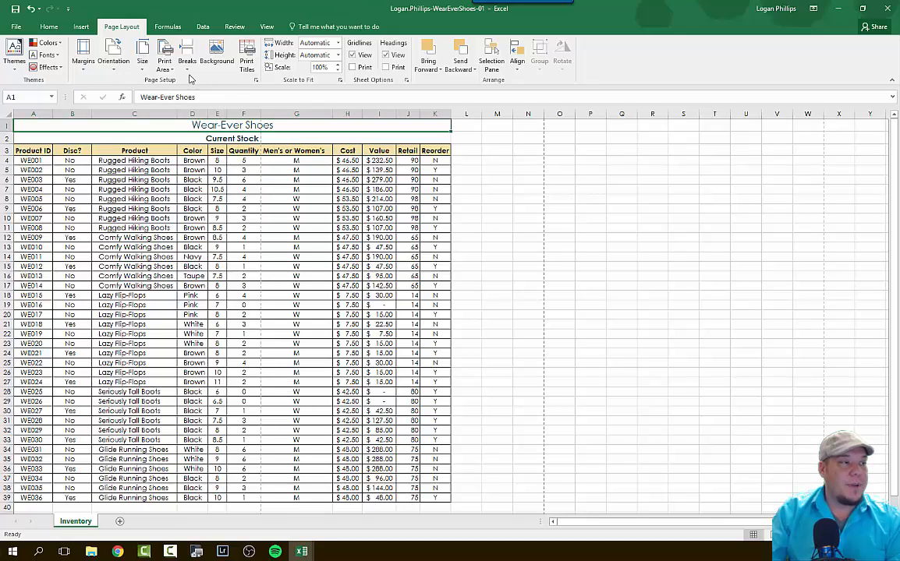
left_click(256, 81)
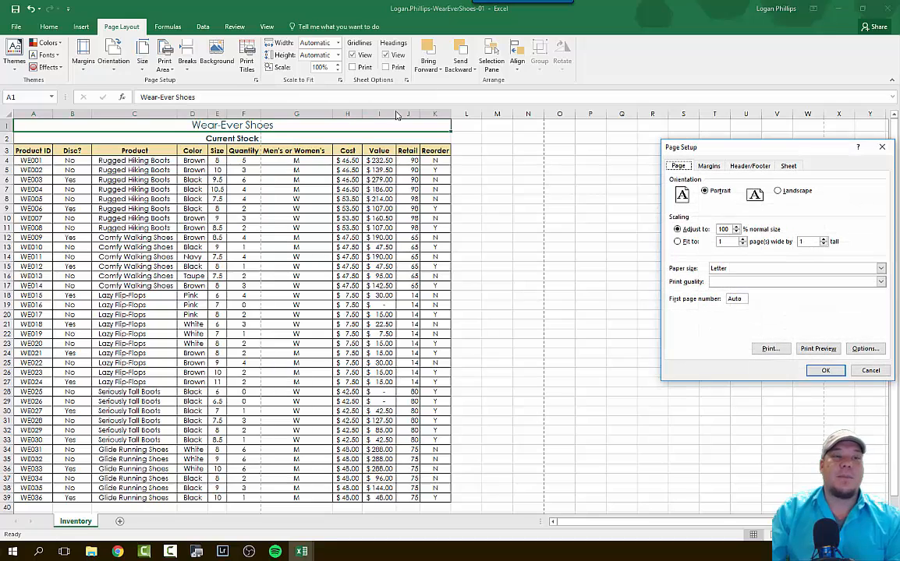
left_click_drag(788, 151, 676, 193)
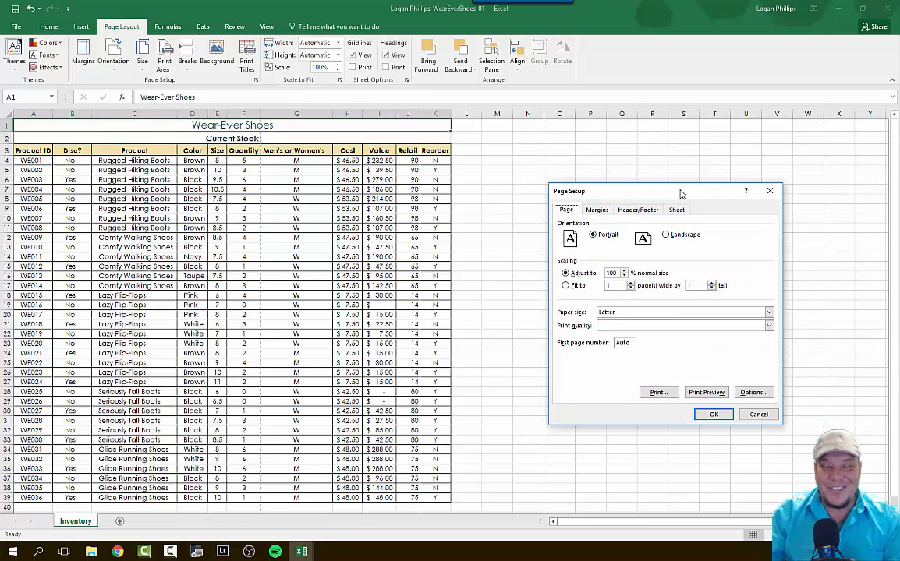
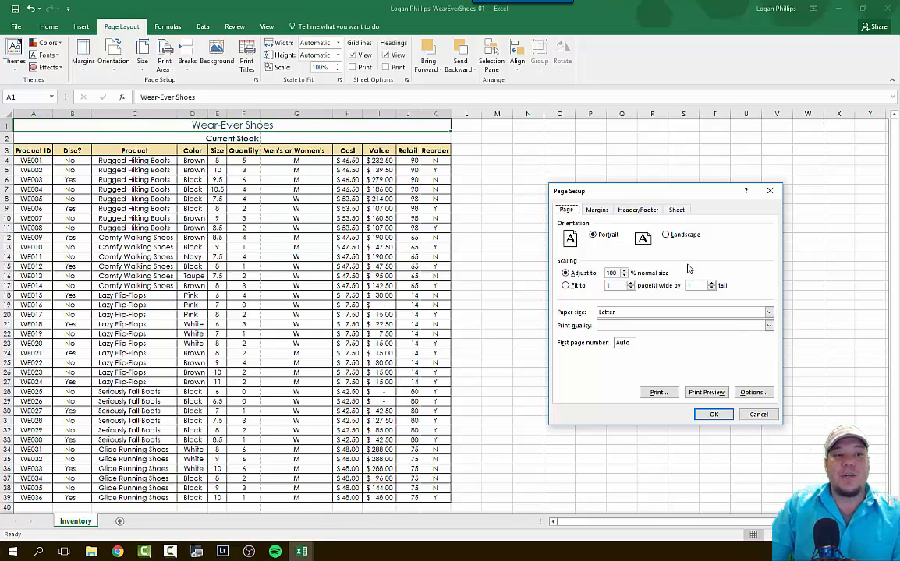
left_click(667, 236)
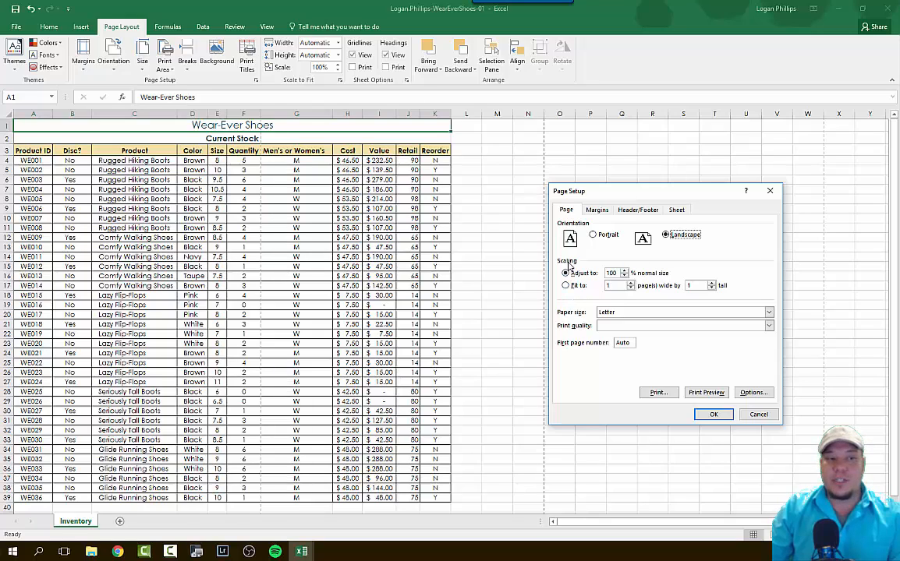
left_click(566, 285)
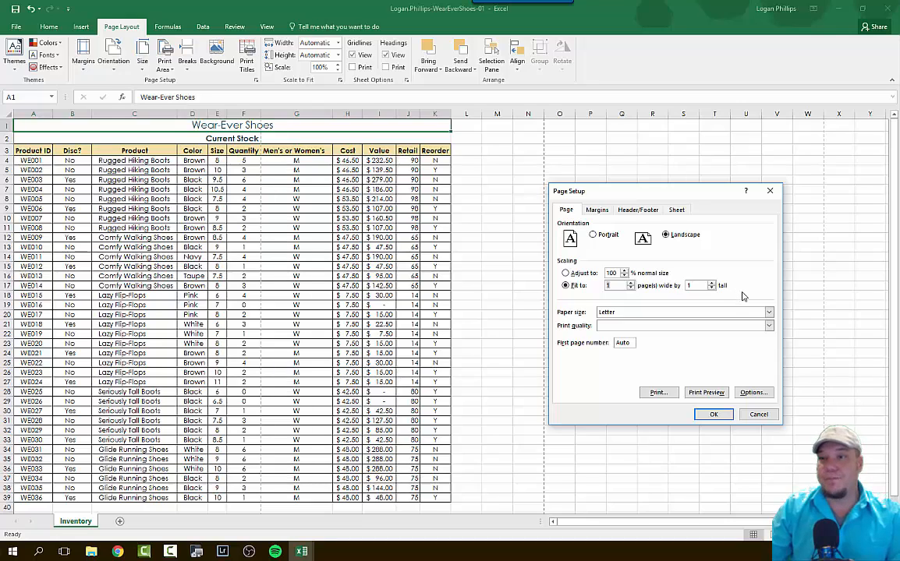
left_click(714, 416)
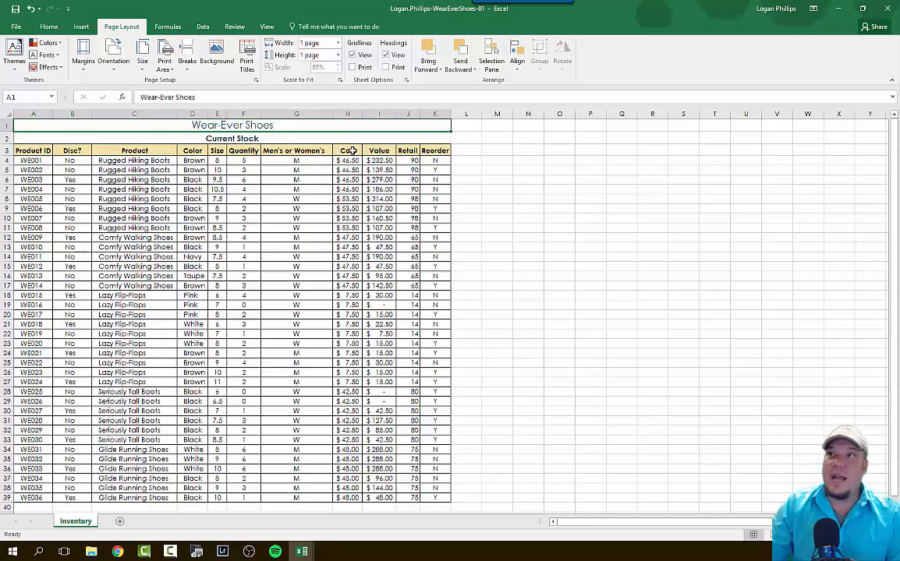
Check the one-page fit and footer of the Inventory sheet in Page Layout view, and return to Normal view
scroll(404, 312, "down", 6)
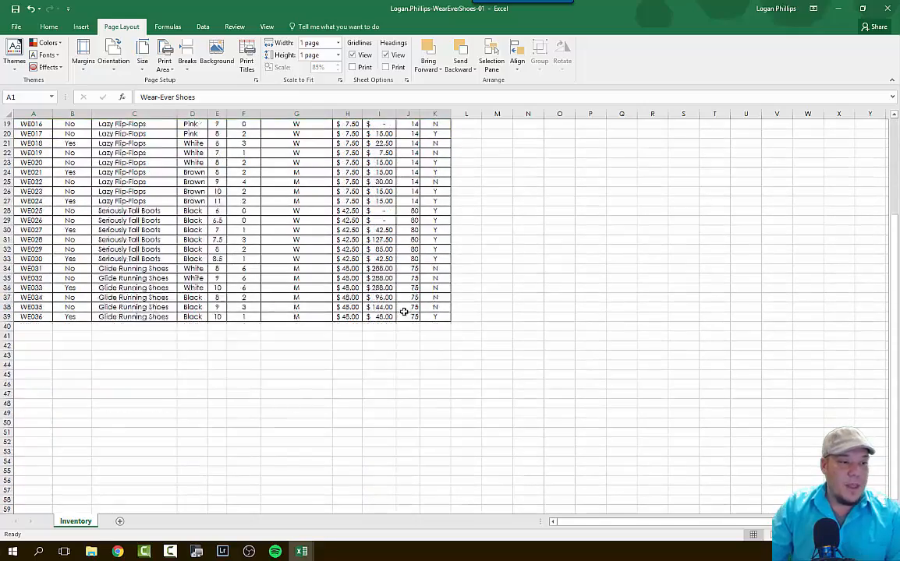
scroll(404, 312, "up", 6)
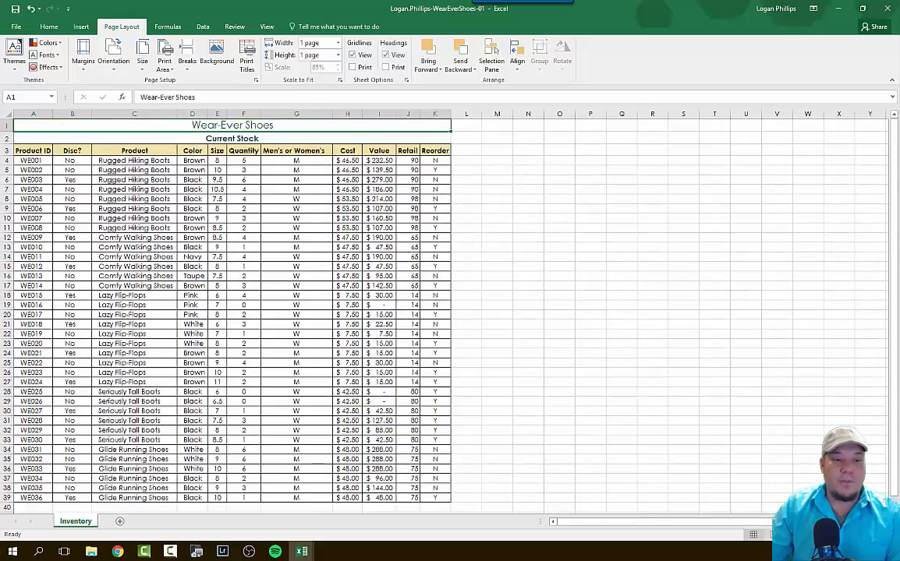
left_click(768, 535)
scroll(507, 343, "down", 9)
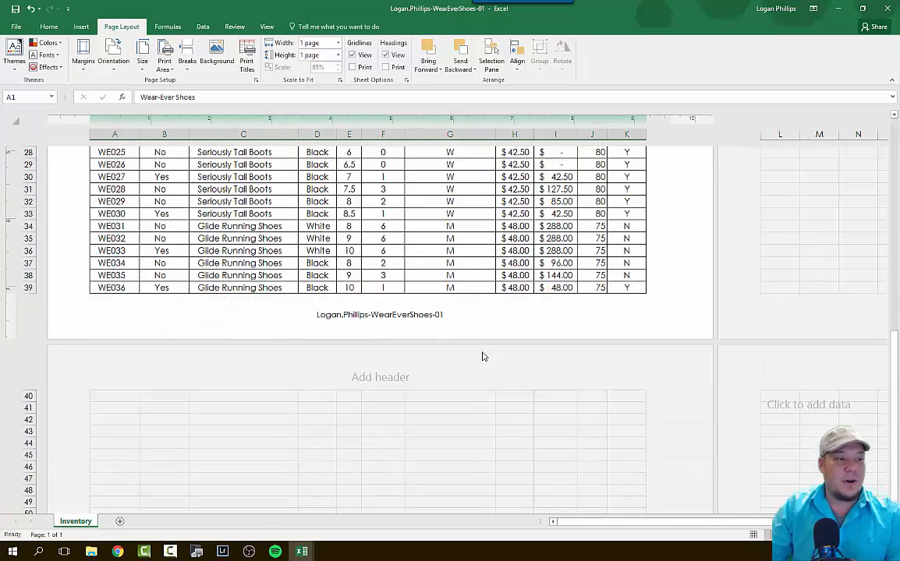
scroll(663, 276, "up", 10)
scroll(180, 392, "down", 2)
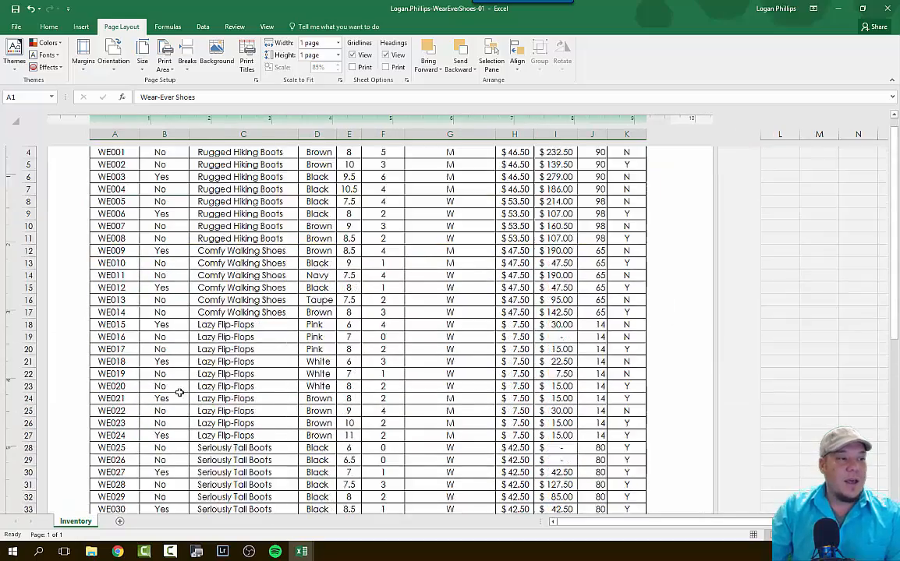
scroll(369, 402, "down", 9)
scroll(446, 402, "up", 11)
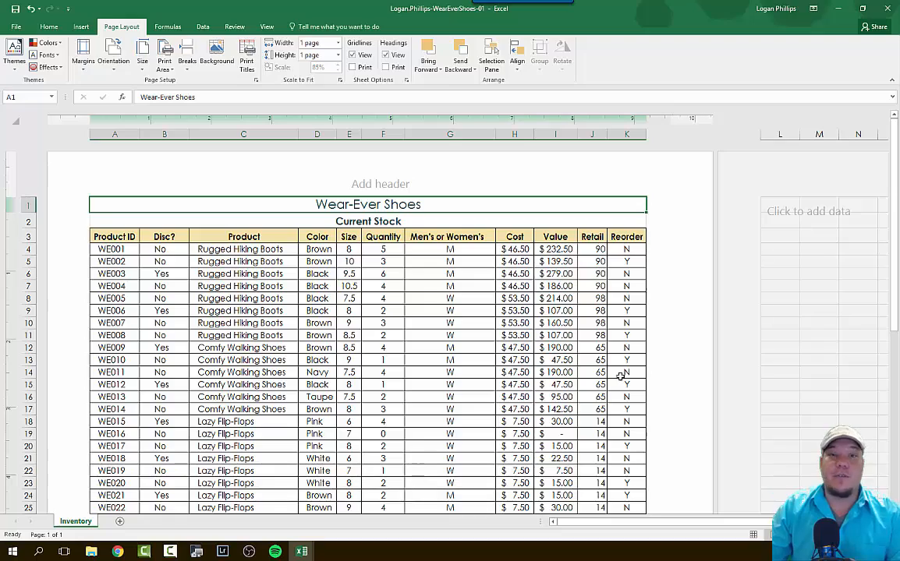
left_click(753, 536)
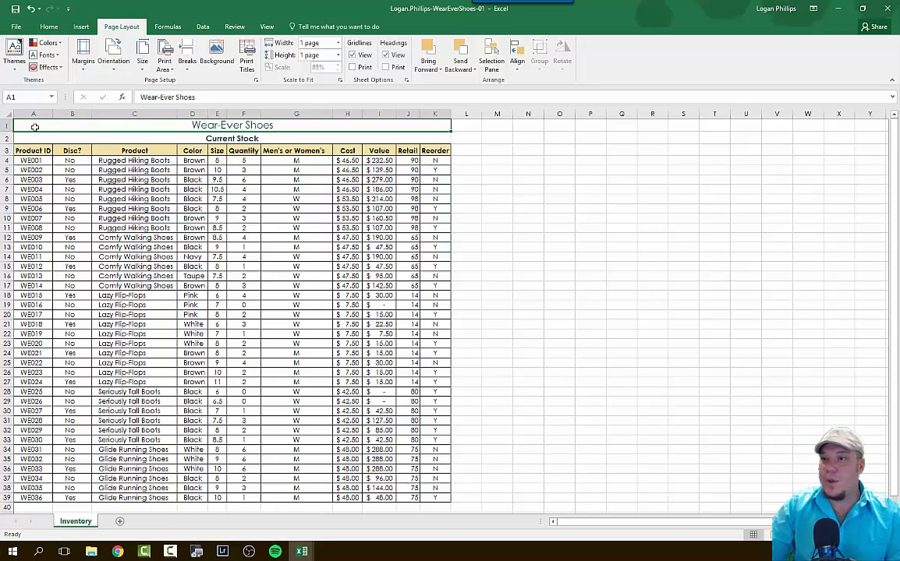
Set the print area to cells A1:K11, covering the headings and Rugged Hiking Boots rows, and return to cell A1
left_click_drag(34, 127, 73, 227)
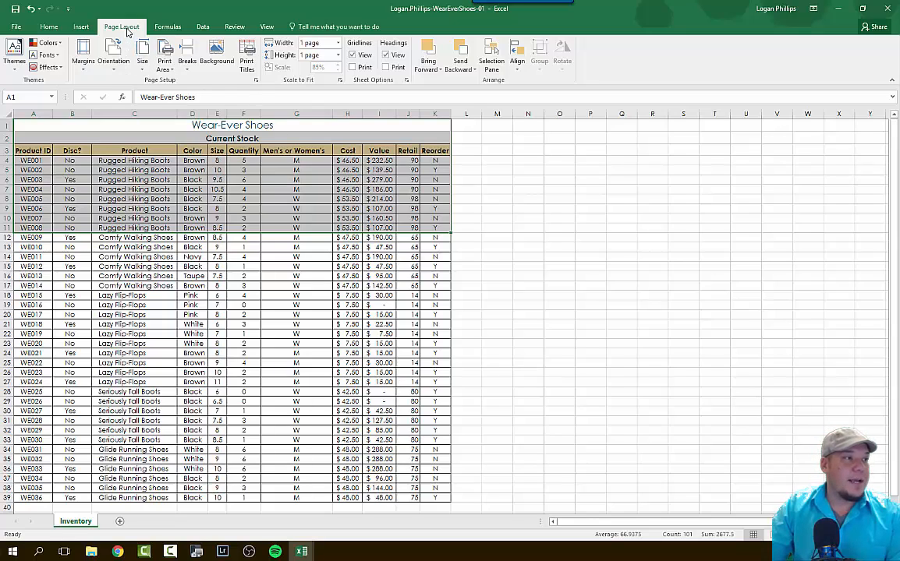
left_click(165, 72)
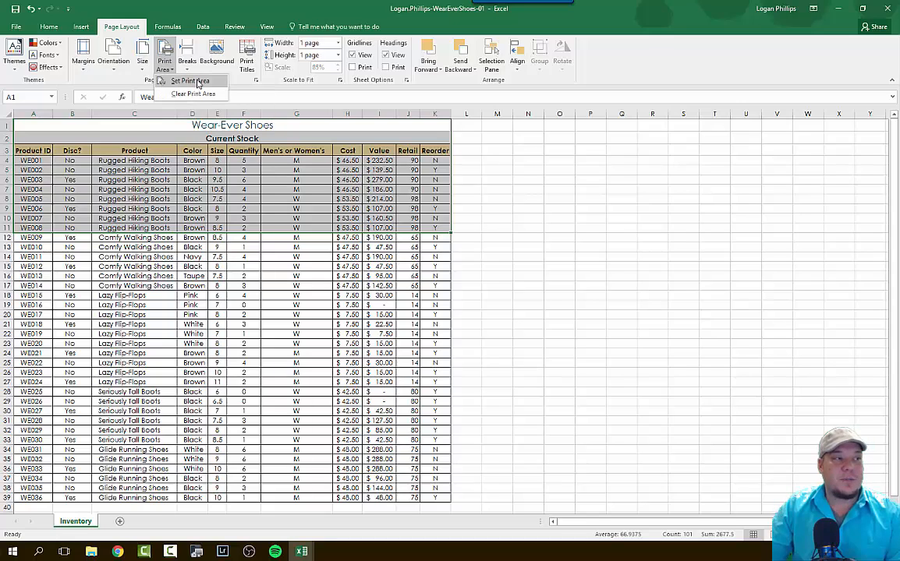
left_click(176, 81)
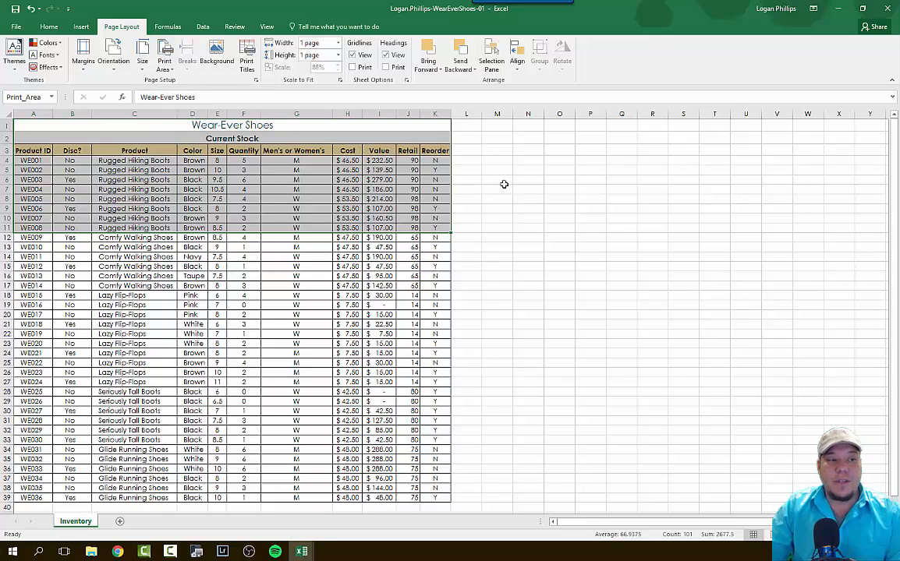
left_click(497, 247)
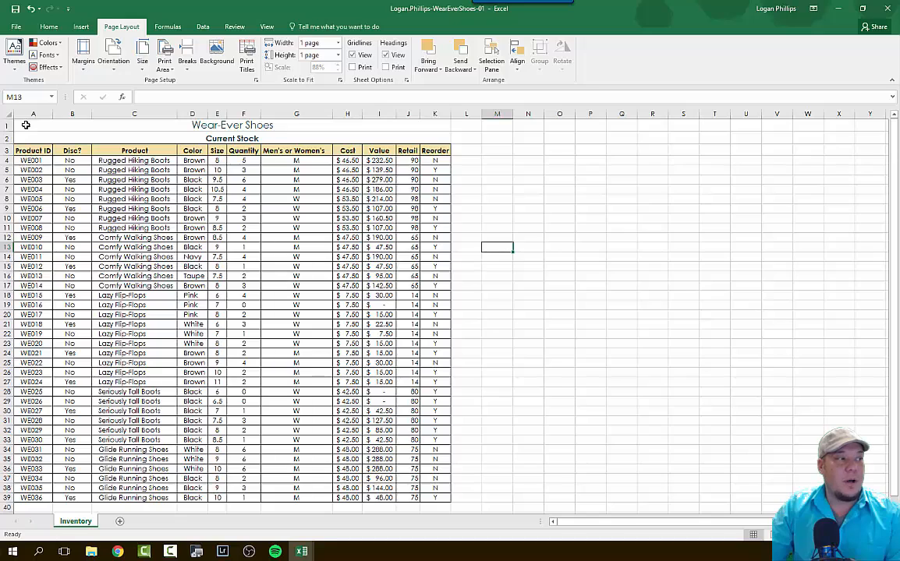
left_click_drag(23, 124, 48, 228)
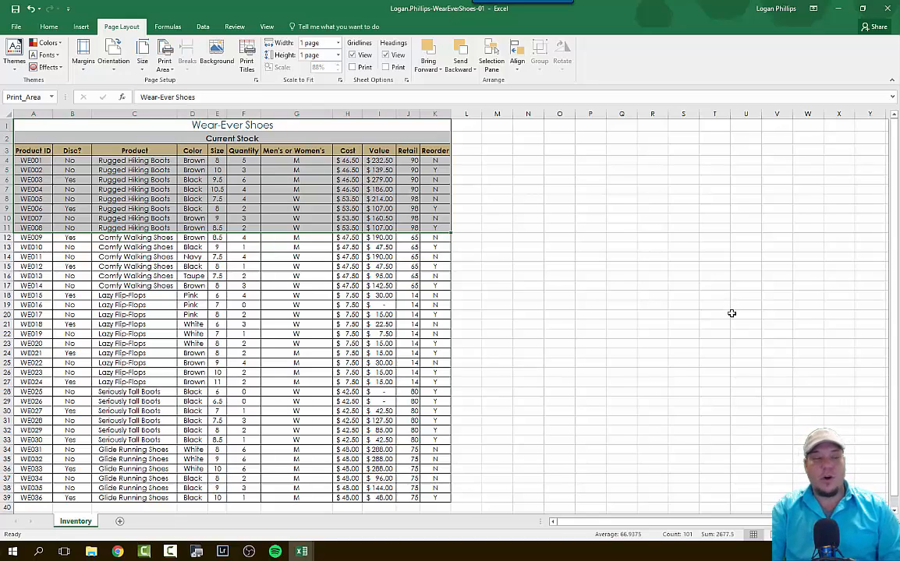
key("ctrl+Home")
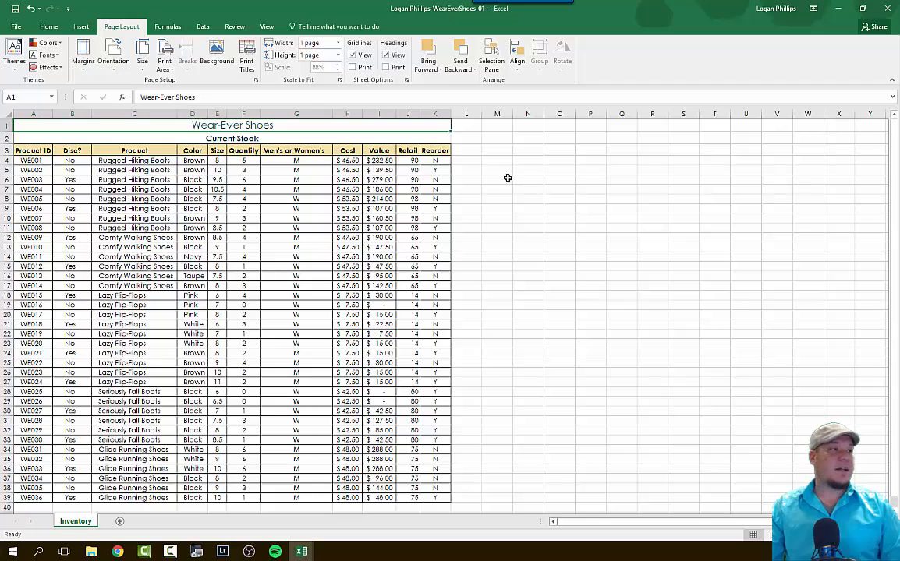
Preview how the Inventory sheet's print area will print, and return to the worksheet
left_click(13, 28)
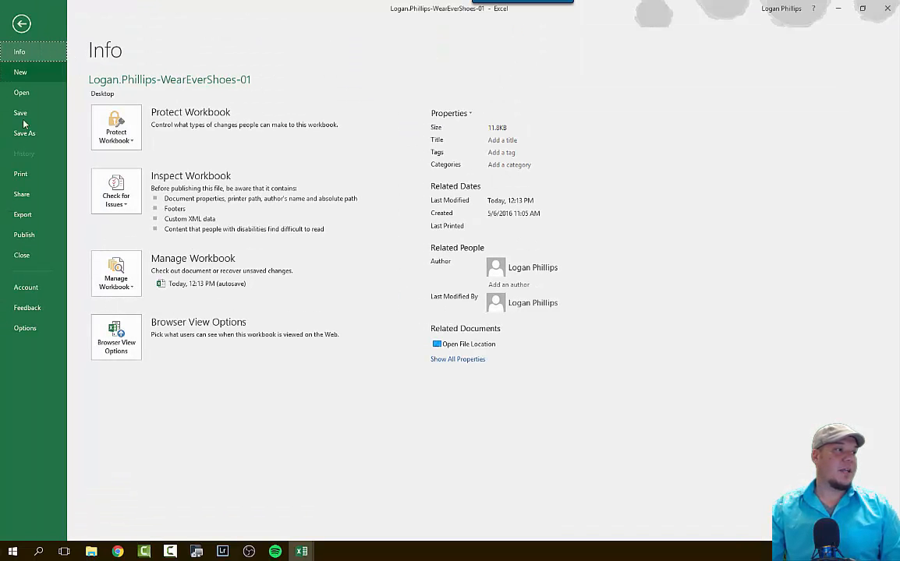
left_click(22, 173)
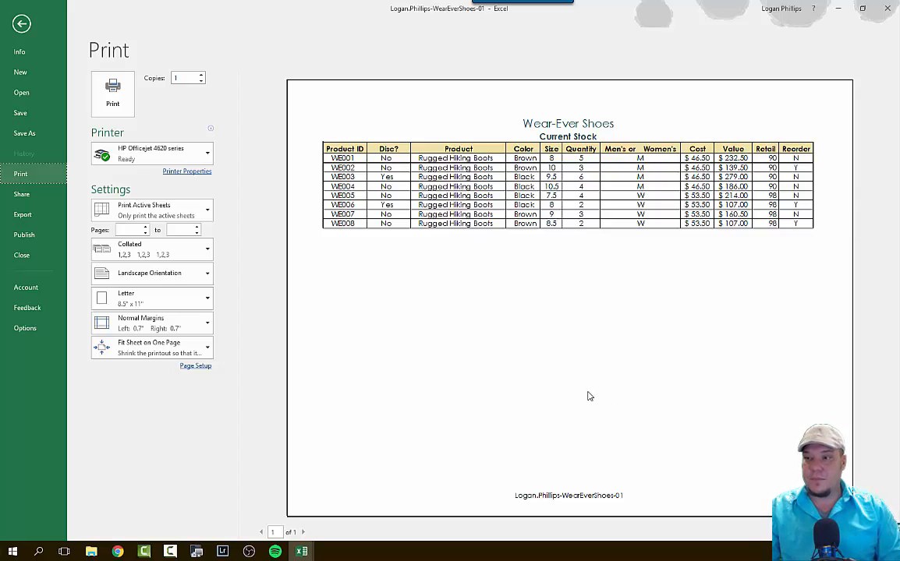
left_click(21, 24)
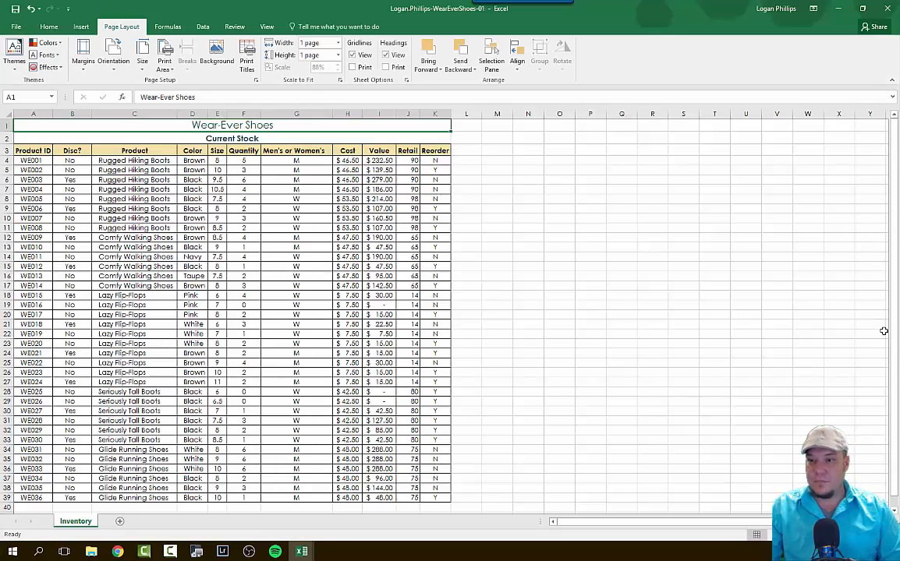
Look over the finished inventory table once more and save the workbook under its existing name
left_click(606, 295)
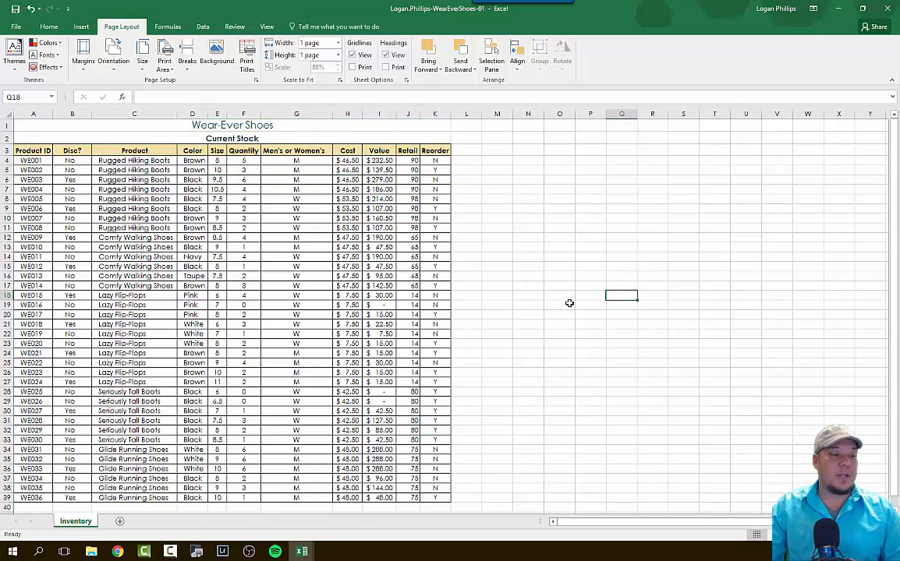
scroll(569, 303, "down", 5)
scroll(570, 332, "up", 5)
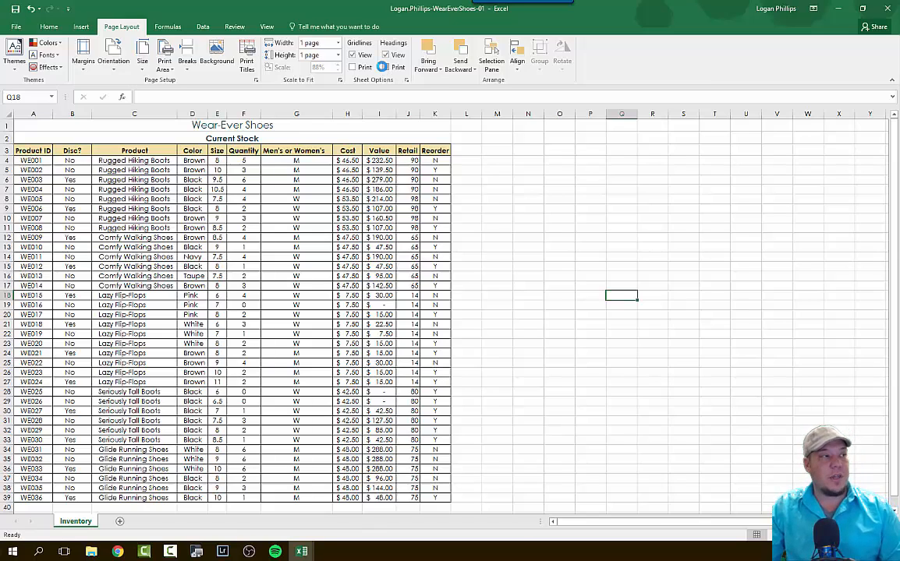
left_click(16, 28)
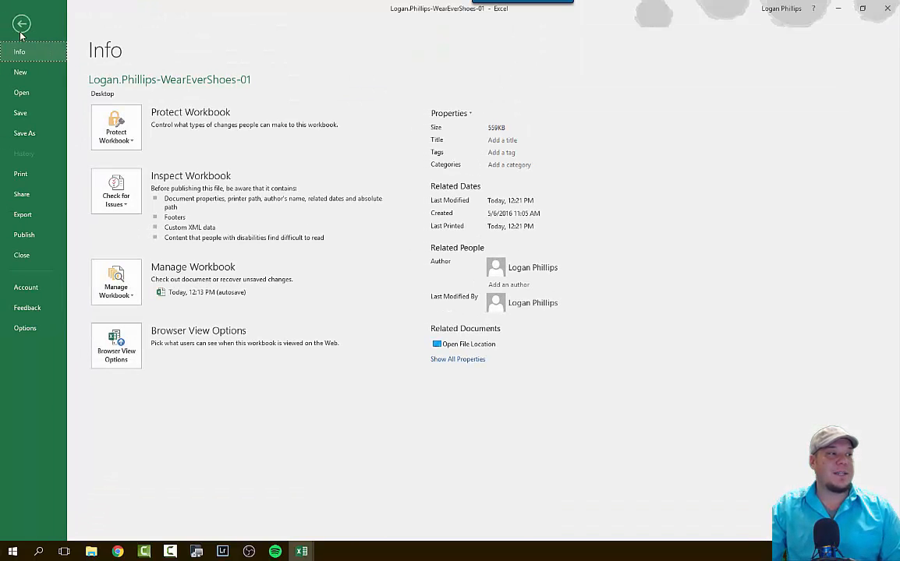
left_click(29, 113)
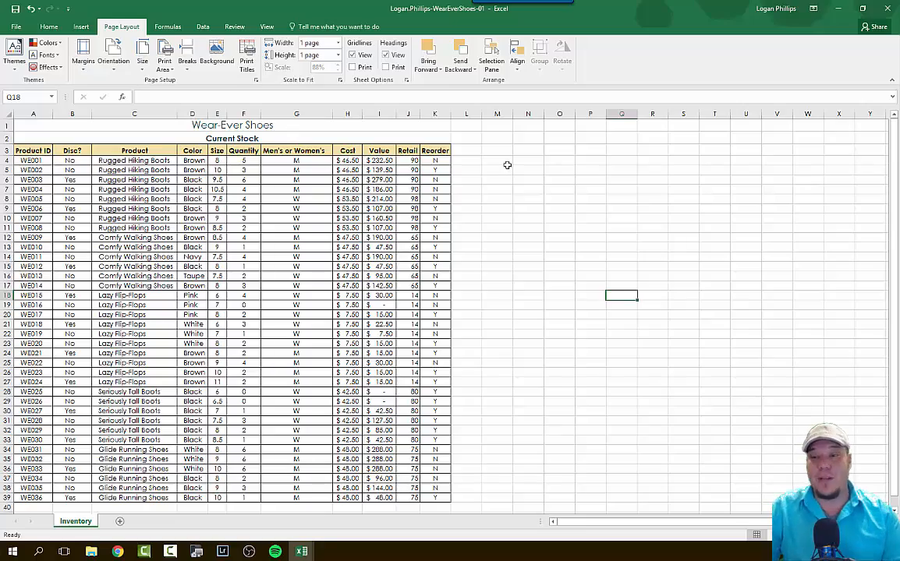
Minimize the Excel and Camtasia windows and switch to the SIMnet page for Ch 1 Guided Project 1-3 in Chrome
left_click(839, 9)
left_click(837, 8)
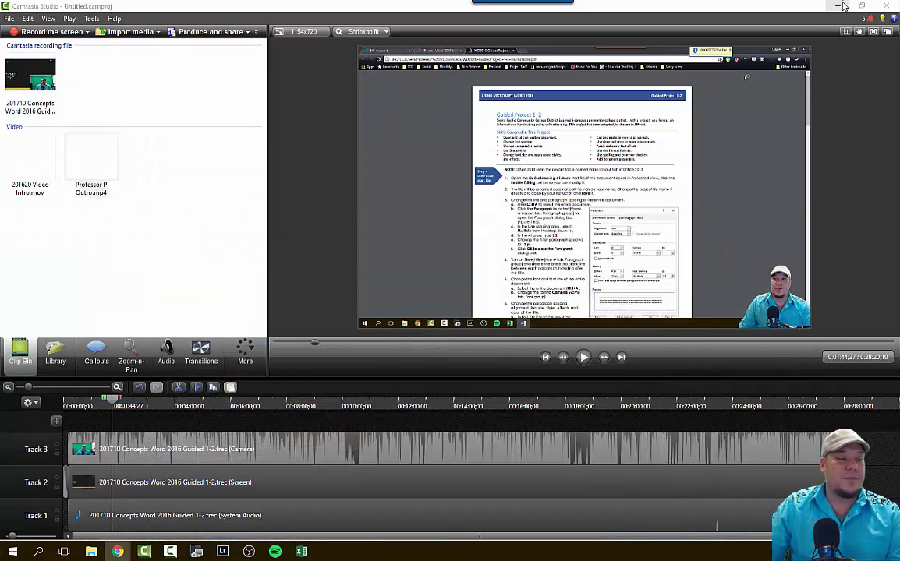
left_click(838, 6)
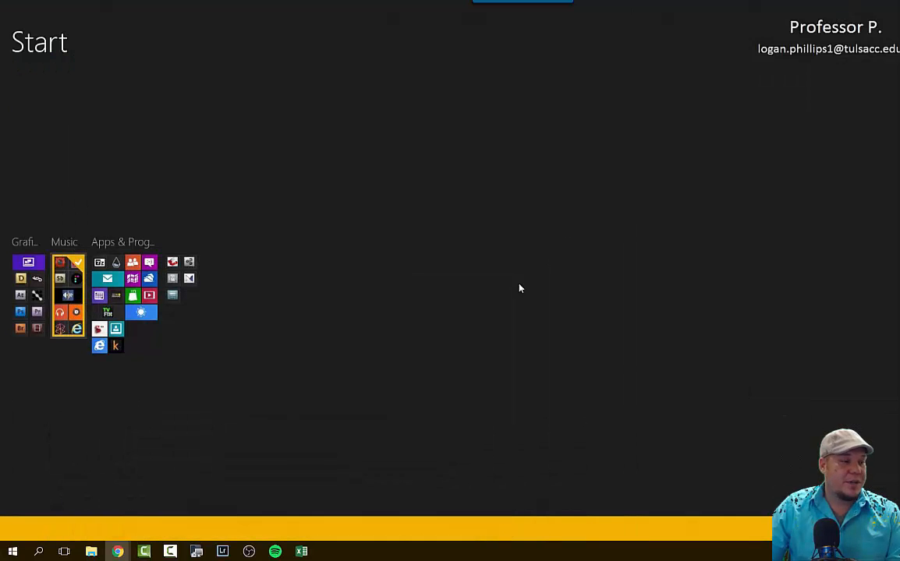
left_click(117, 549)
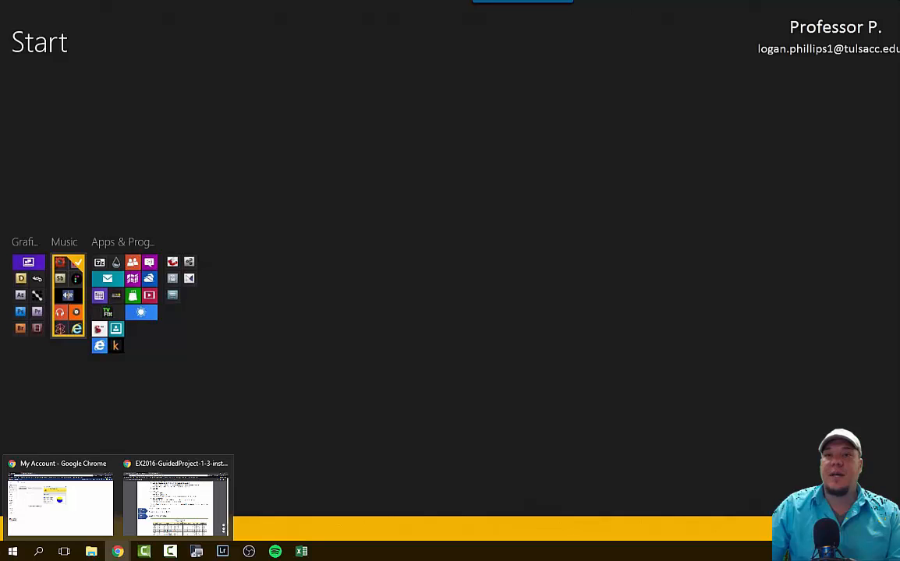
left_click(616, 157)
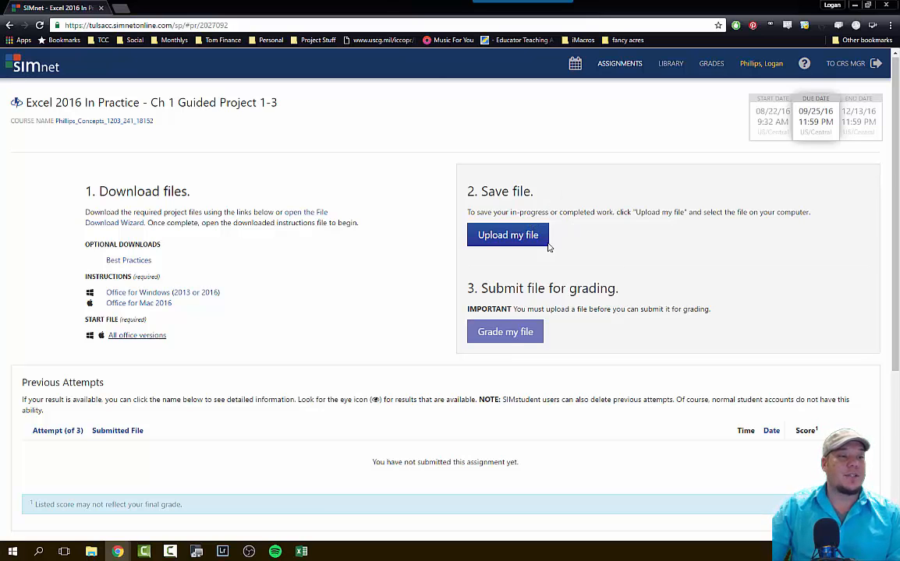
Upload the completed WearEverShoes-01 workbook from the Desktop to the SIMnet assignment
left_click(505, 244)
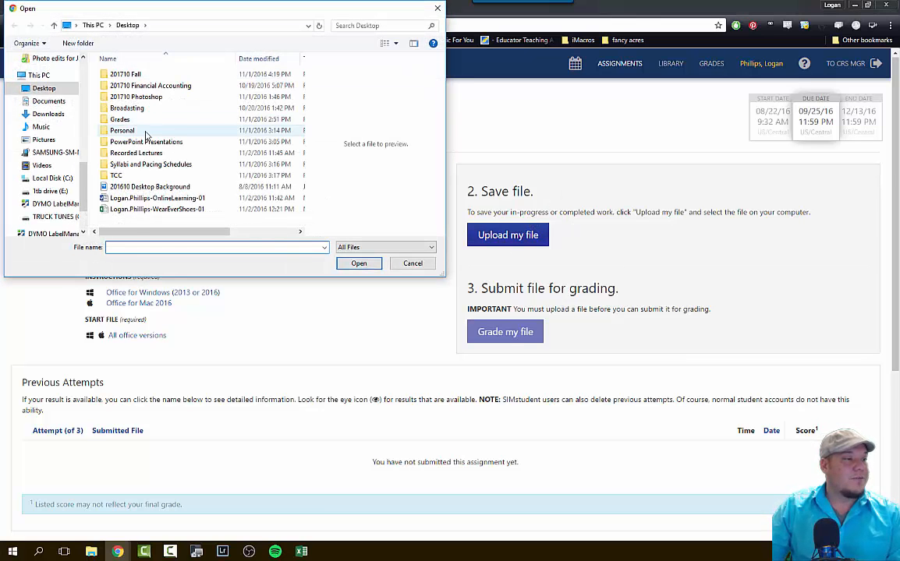
left_click(164, 210)
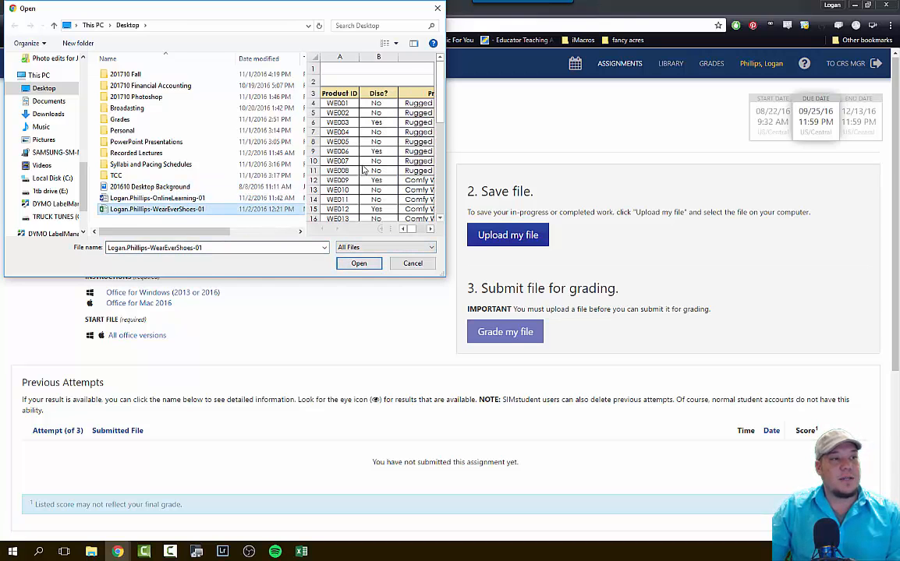
left_click(358, 263)
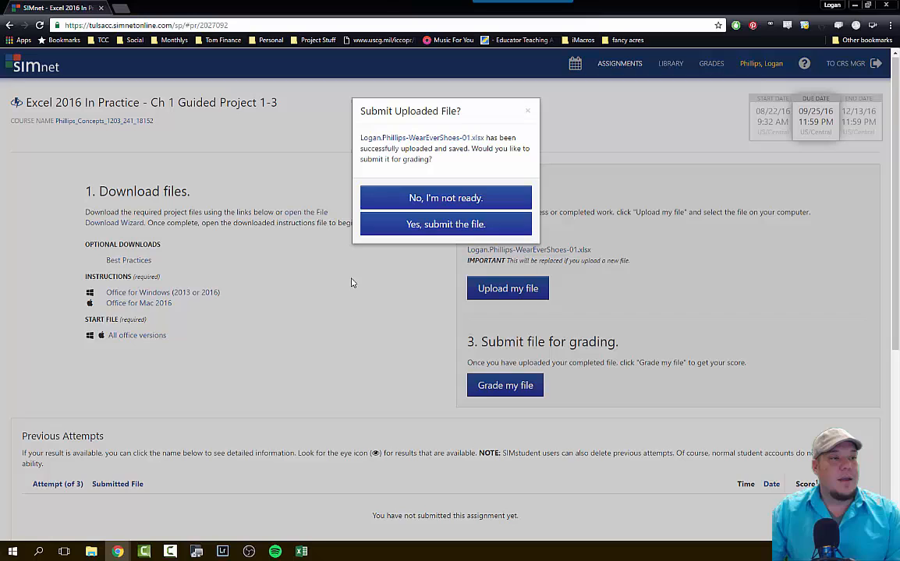
Submit the uploaded WearEverShoes-01 workbook for grading
left_click(471, 224)
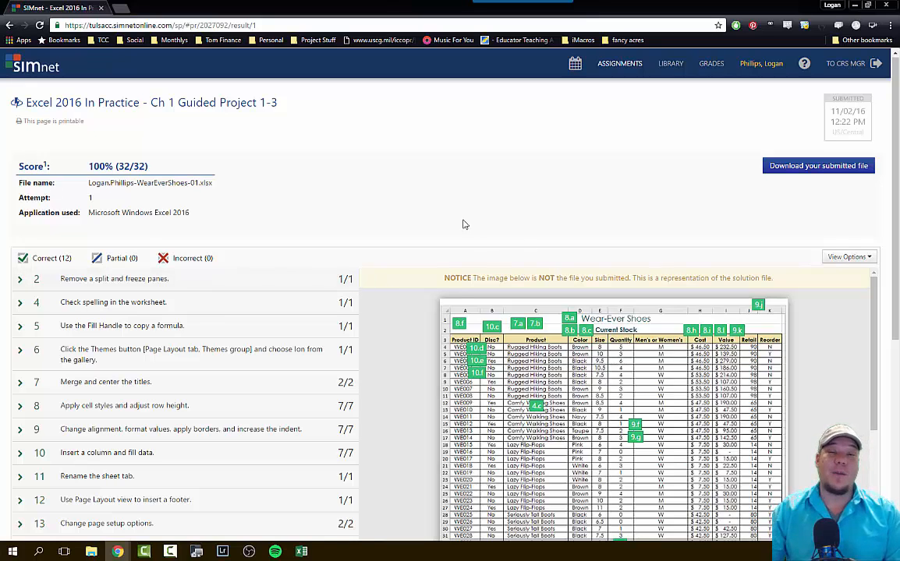
Review the graded results for Guided Project 1-3, including the score for each instruction and the annotated solution image
scroll(419, 304, "down", 1)
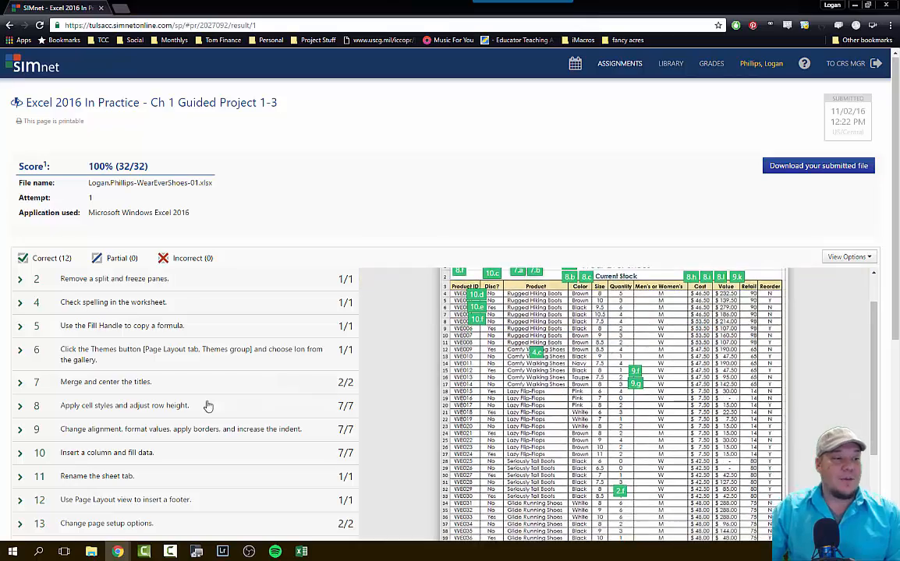
scroll(195, 386, "down", 2)
scroll(160, 410, "up", 2)
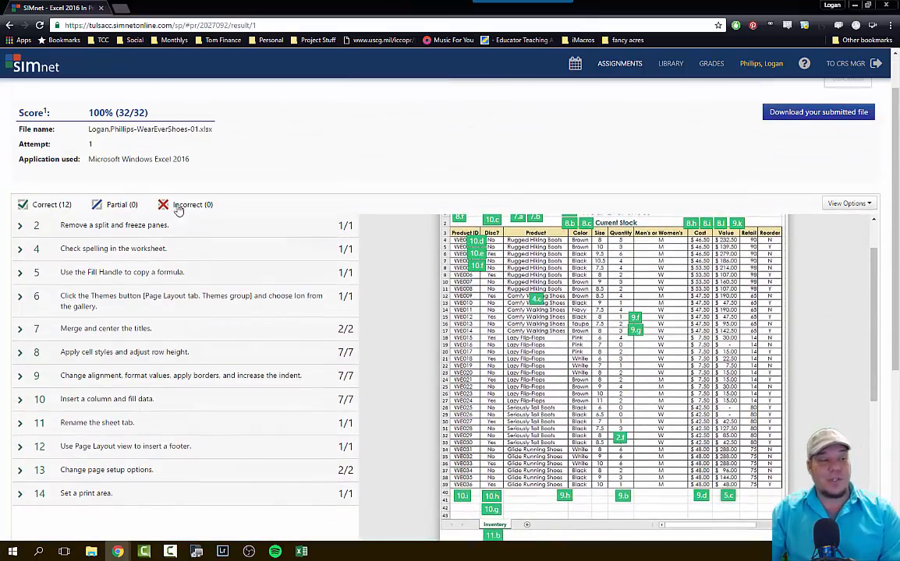
scroll(609, 373, "down", 5)
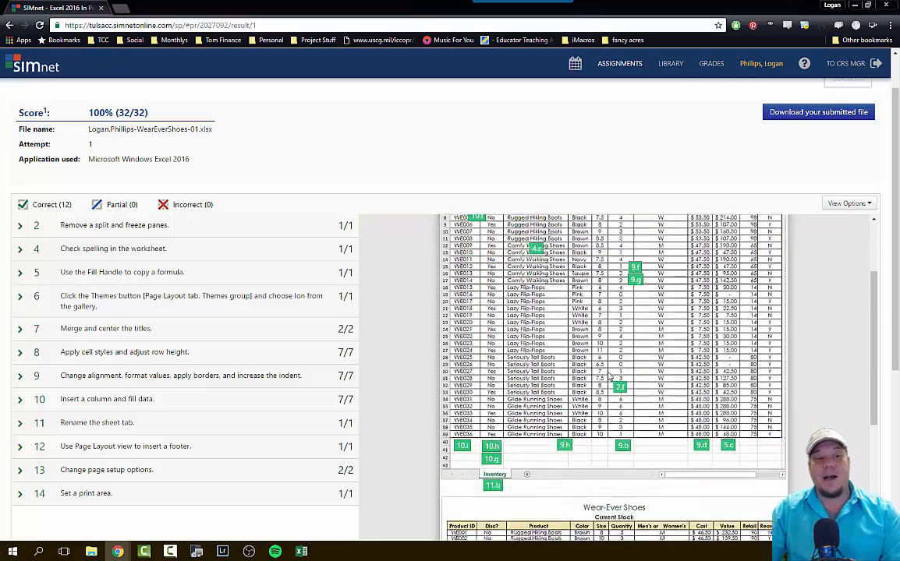
scroll(609, 373, "up", 5)
scroll(617, 381, "down", 6)
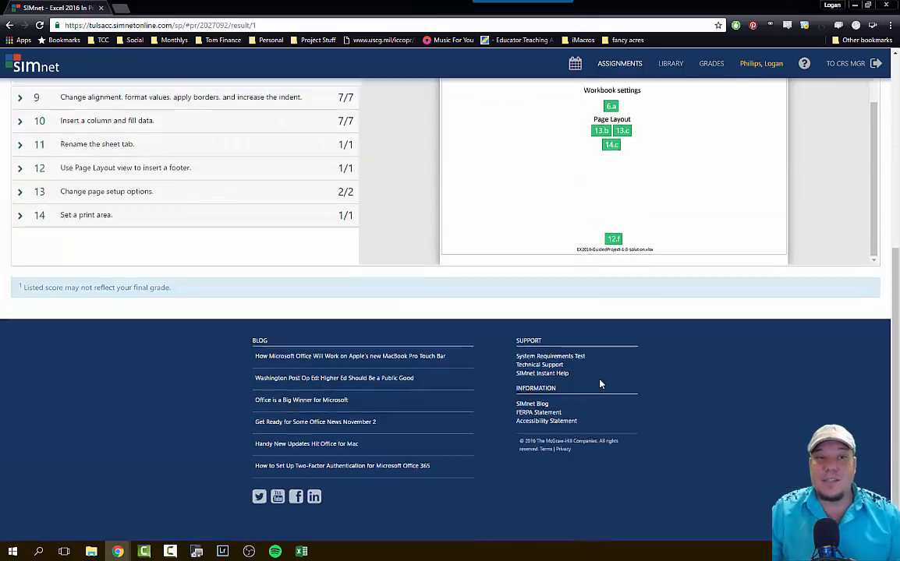
scroll(617, 381, "up", 10)
key("super")
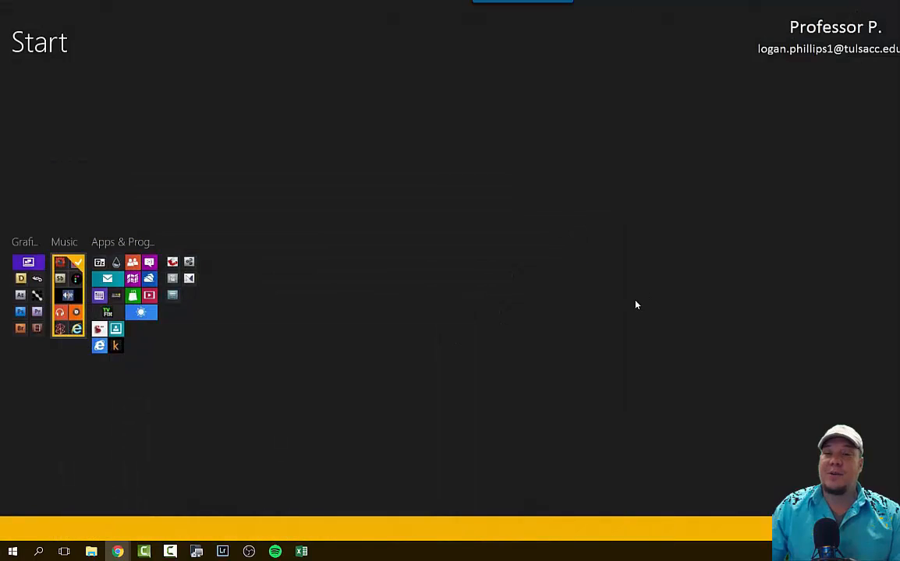